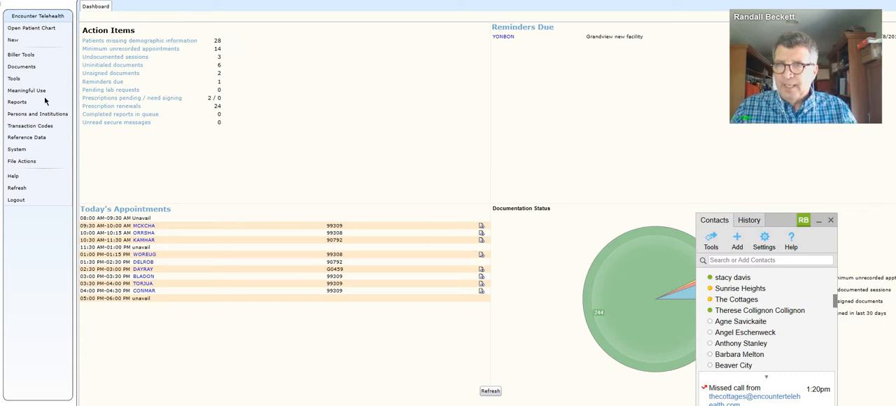
Step: Open the scheduler and bring up the 1:15 PM training patient's appointment for editing
{"action": "mouse_move", "coordinate": [22, 79]}
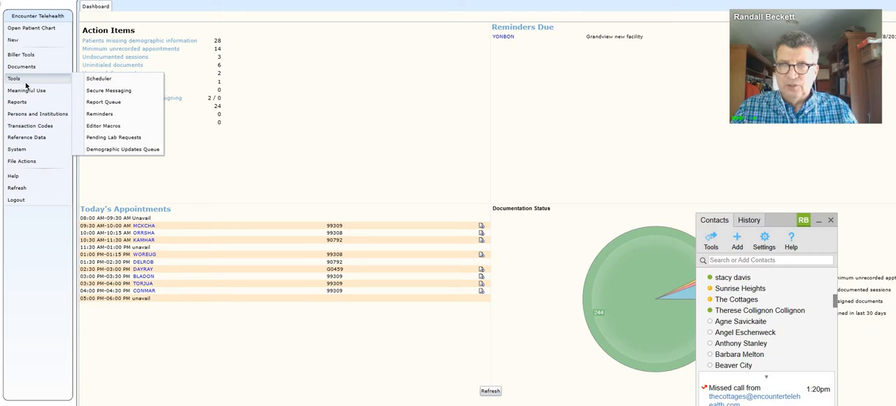
{"action": "left_click", "coordinate": [89, 79]}
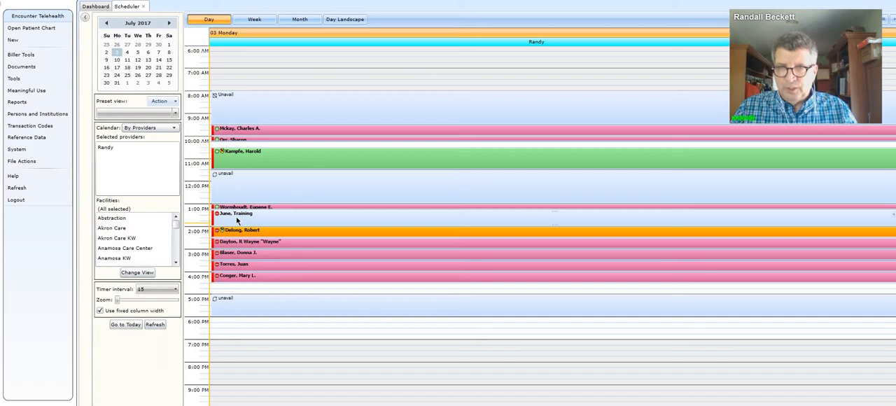
{"action": "mouse_move", "coordinate": [236, 220]}
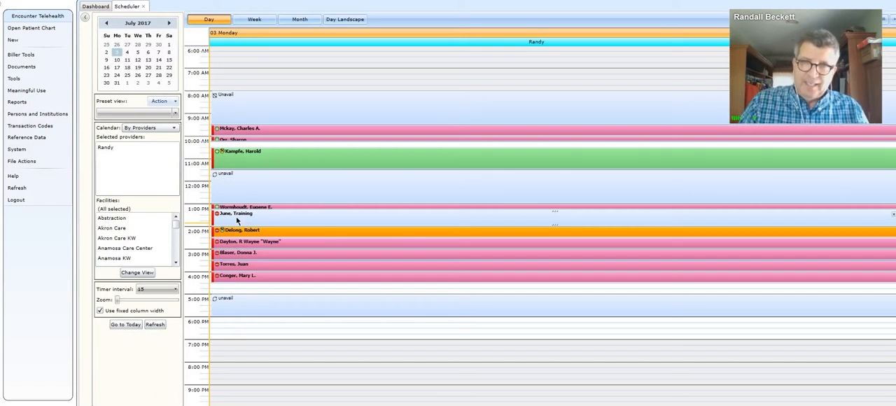
{"action": "right_click", "coordinate": [241, 219]}
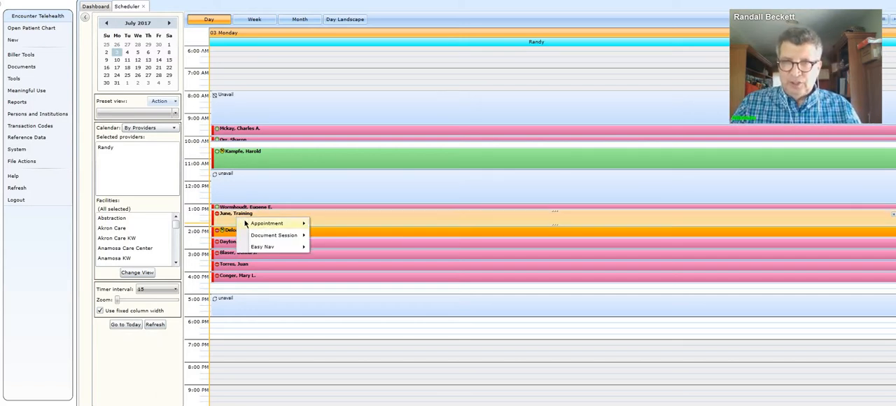
{"action": "mouse_move", "coordinate": [245, 223]}
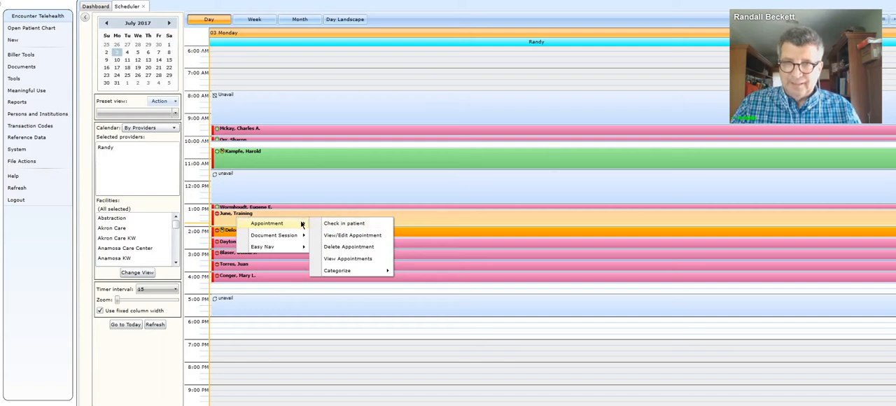
{"action": "left_click", "coordinate": [335, 235]}
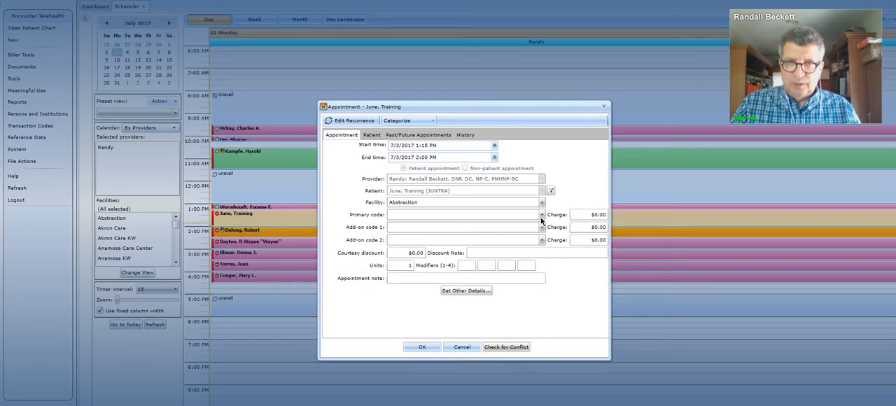
Step: Set the appointment's primary code to 90792: Psychiatric Diagnostic Eval. w/ Med Svcs and save the appointment
{"action": "left_click", "coordinate": [542, 217]}
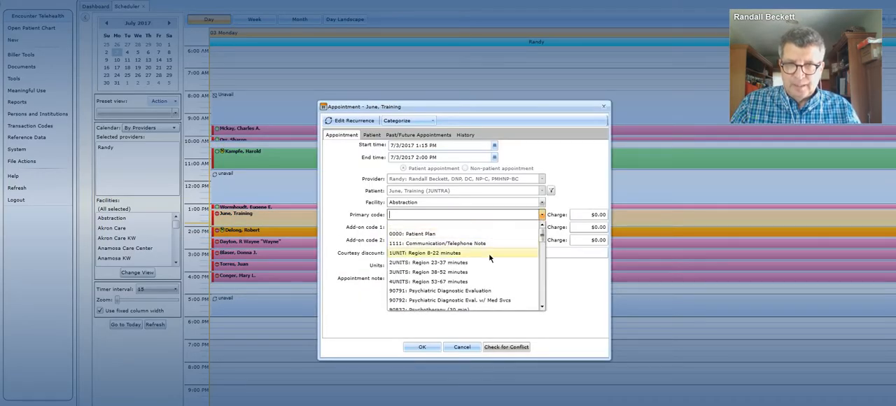
{"action": "scroll", "coordinate": [489, 252], "scroll_direction": "down", "scroll_amount": 2}
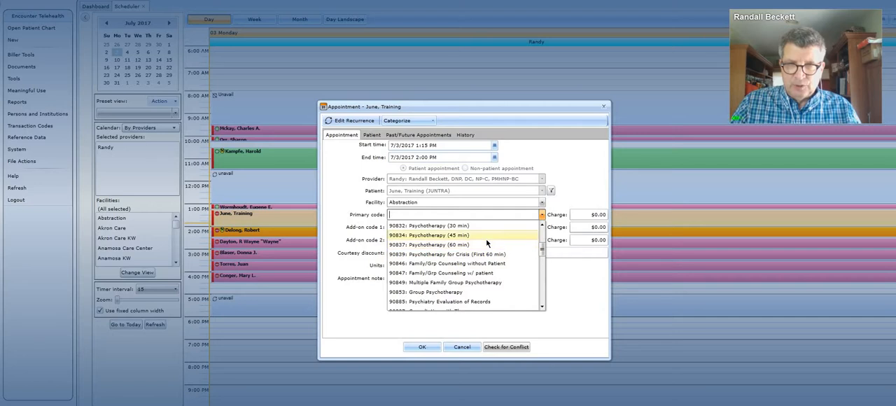
{"action": "scroll", "coordinate": [486, 238], "scroll_direction": "up", "scroll_amount": 3}
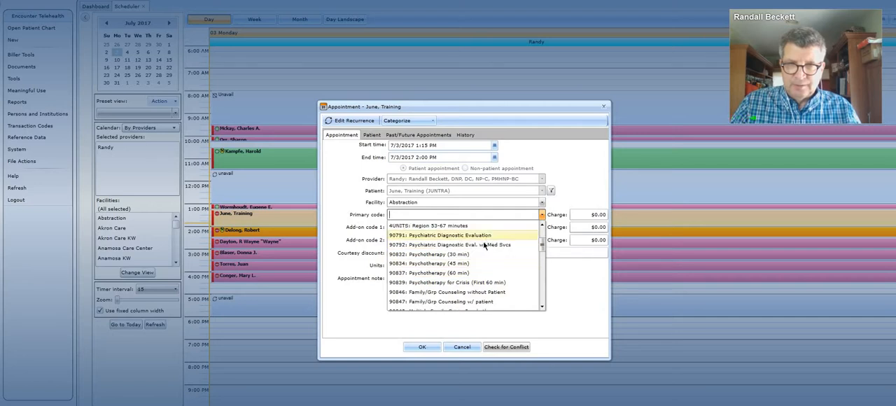
{"action": "left_click", "coordinate": [483, 245]}
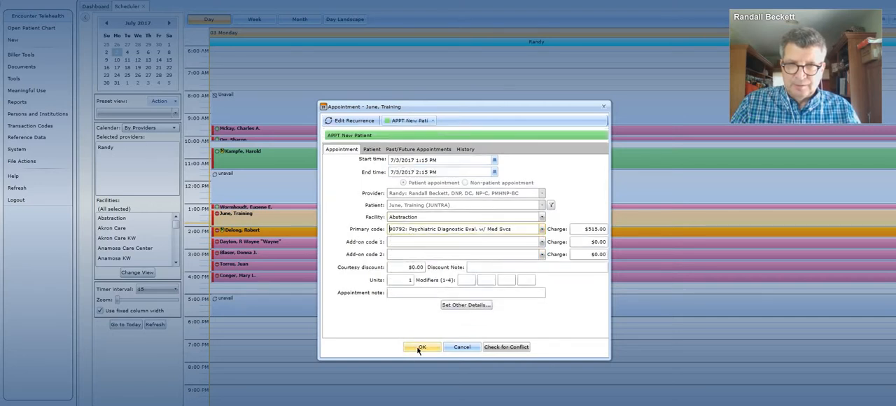
{"action": "left_click", "coordinate": [418, 347]}
Step: Document the training patient's session using Mobile Notes, starting a new document from the Intake Note template
{"action": "mouse_move", "coordinate": [378, 226]}
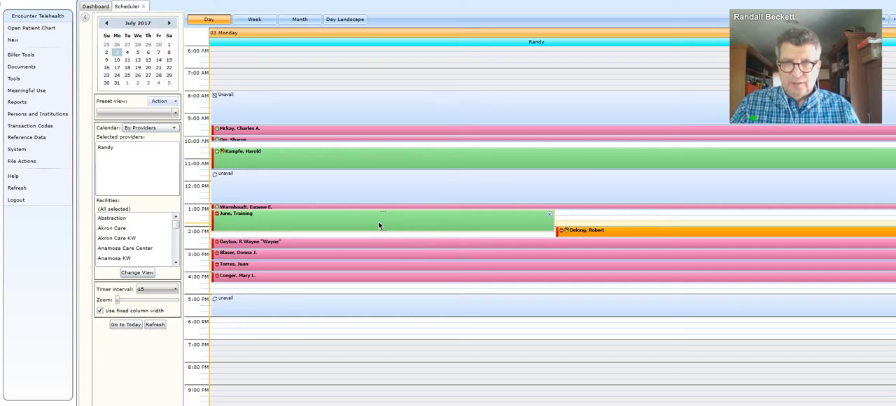
{"action": "right_click", "coordinate": [379, 225]}
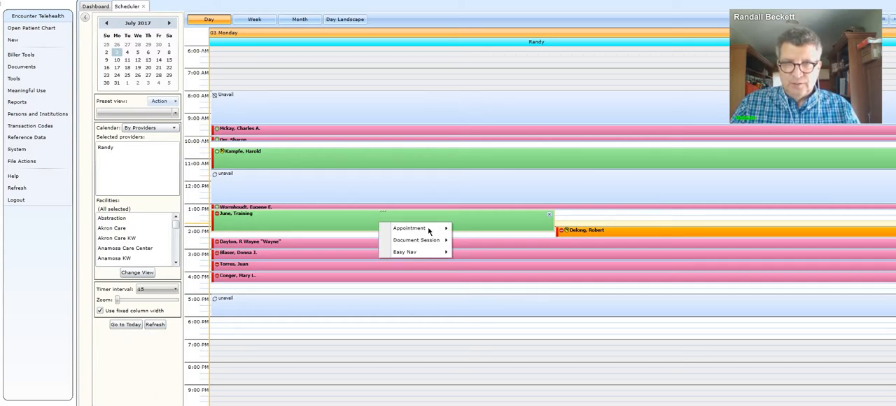
{"action": "mouse_move", "coordinate": [430, 241]}
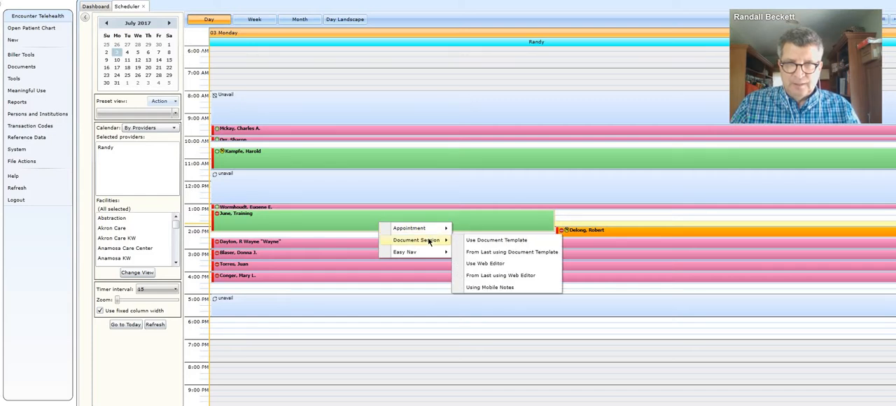
{"action": "left_click", "coordinate": [490, 287]}
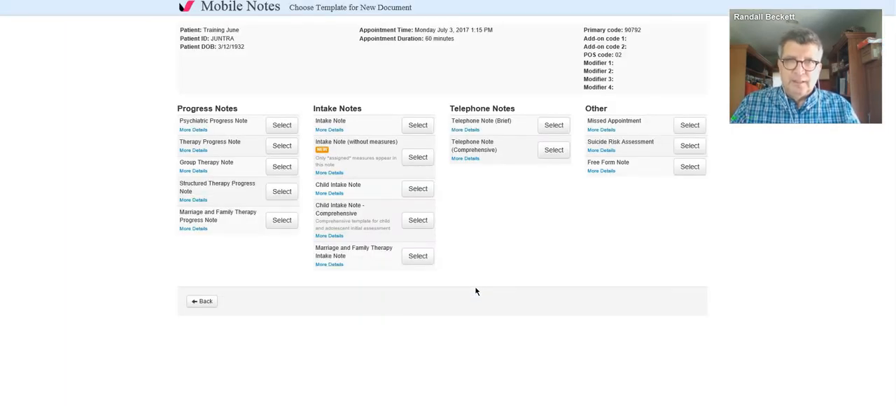
{"action": "left_click", "coordinate": [419, 128]}
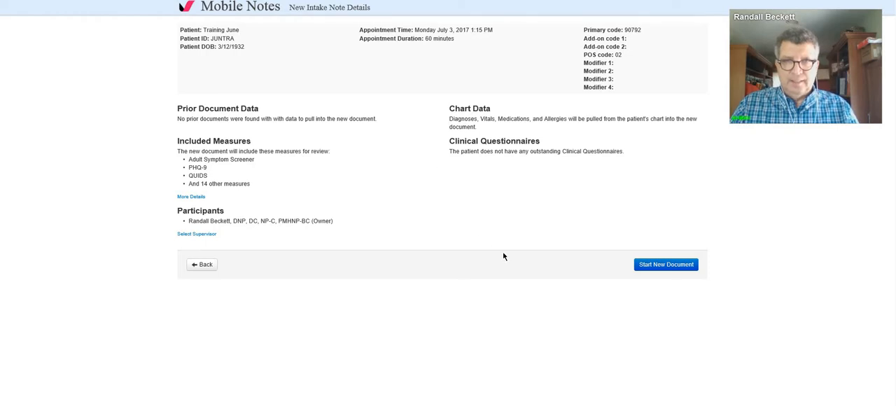
{"action": "left_click", "coordinate": [645, 270]}
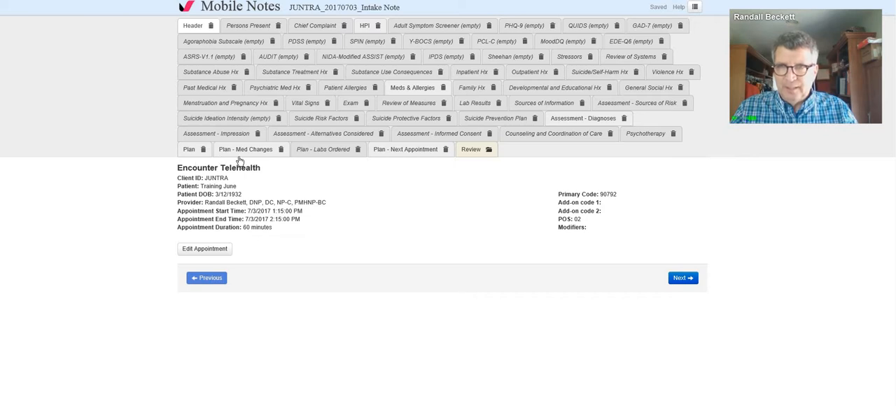
Step: Remove the Plan - Med Changes, Plan - Labs Ordered and Plan - Next Appointment sections from the intake note
{"action": "left_click", "coordinate": [281, 156]}
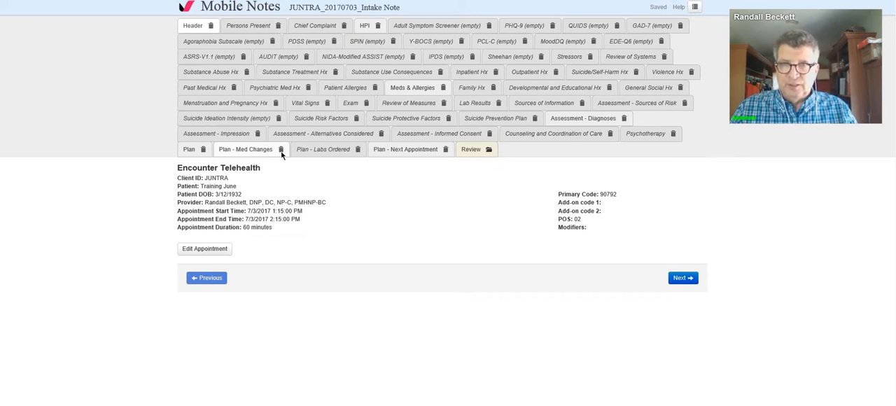
{"action": "left_click", "coordinate": [513, 152]}
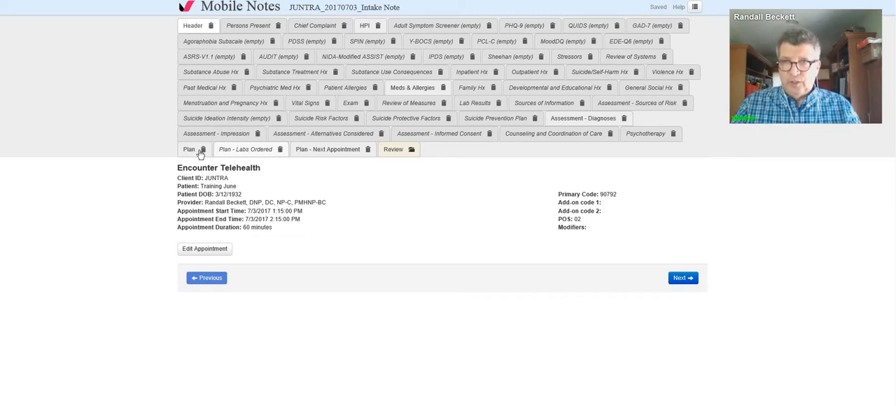
{"action": "left_click", "coordinate": [280, 150]}
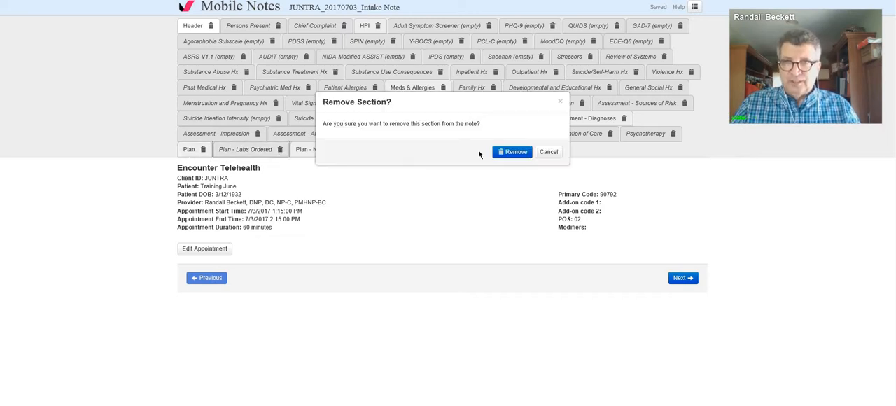
{"action": "left_click", "coordinate": [512, 152]}
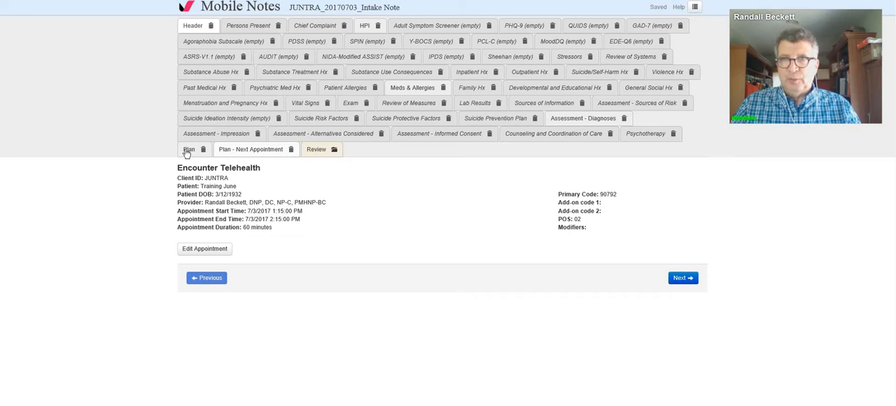
{"action": "left_click", "coordinate": [291, 153]}
{"action": "left_click", "coordinate": [510, 154]}
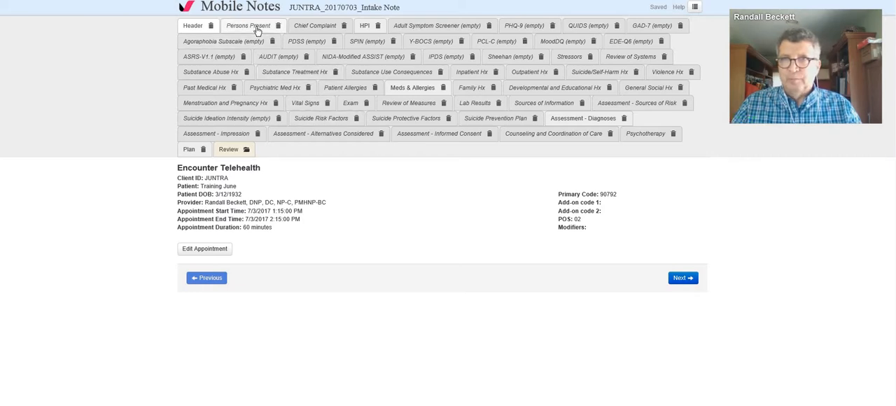
Step: Review the appointment's times and billing codes from the note's Header section, and save the appointment details
{"action": "left_click", "coordinate": [189, 28]}
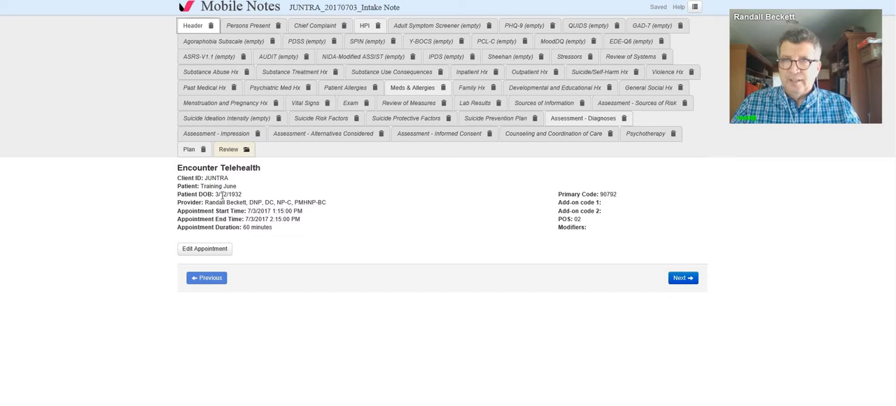
{"action": "left_click", "coordinate": [219, 250]}
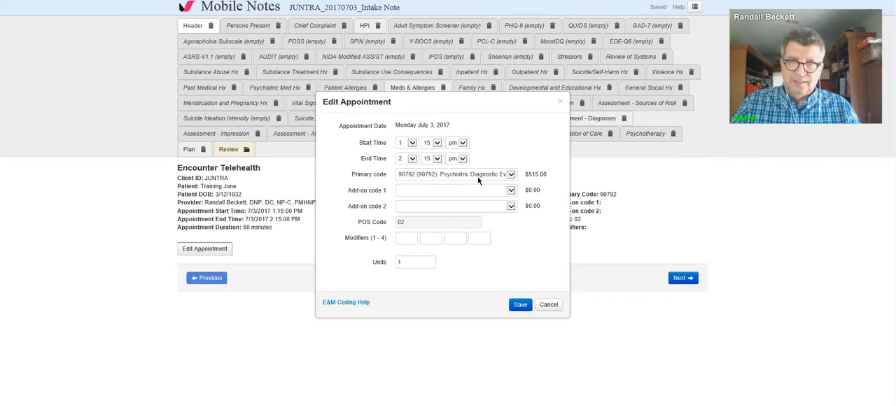
{"action": "left_click", "coordinate": [521, 306]}
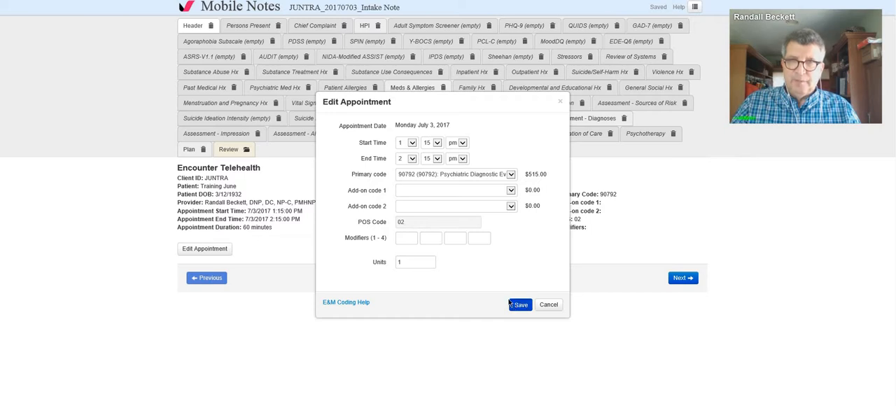
Step: In the Persons Present section, mark the patient as present with Video-Conference participation
{"action": "left_click", "coordinate": [265, 28]}
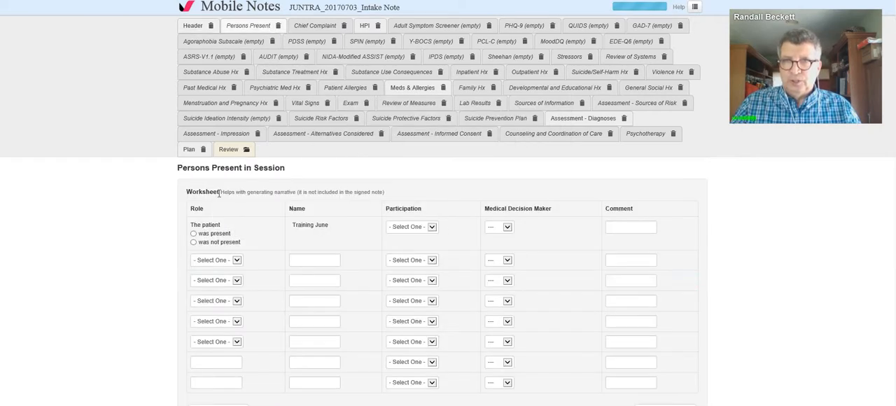
{"action": "left_click", "coordinate": [194, 234]}
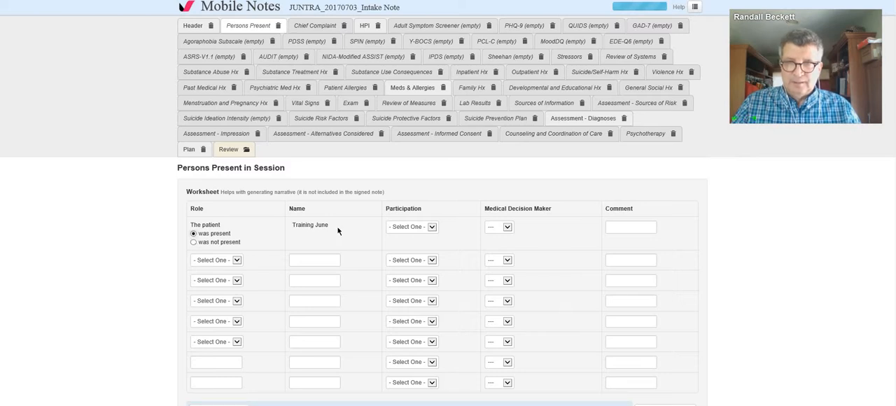
{"action": "left_click", "coordinate": [431, 229]}
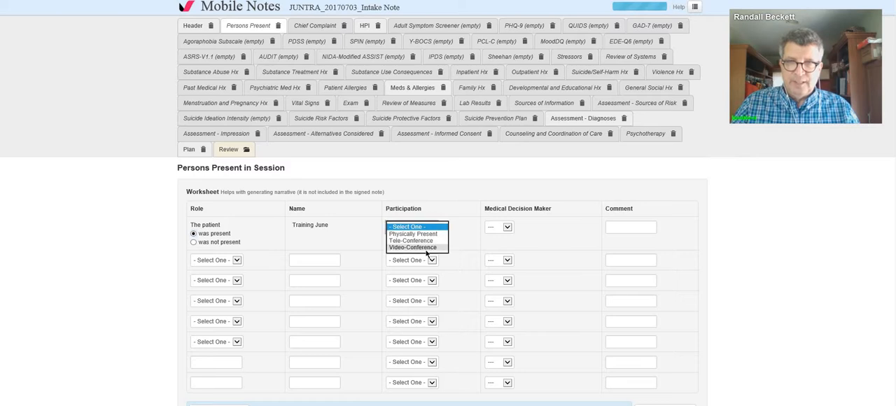
{"action": "left_click", "coordinate": [426, 249]}
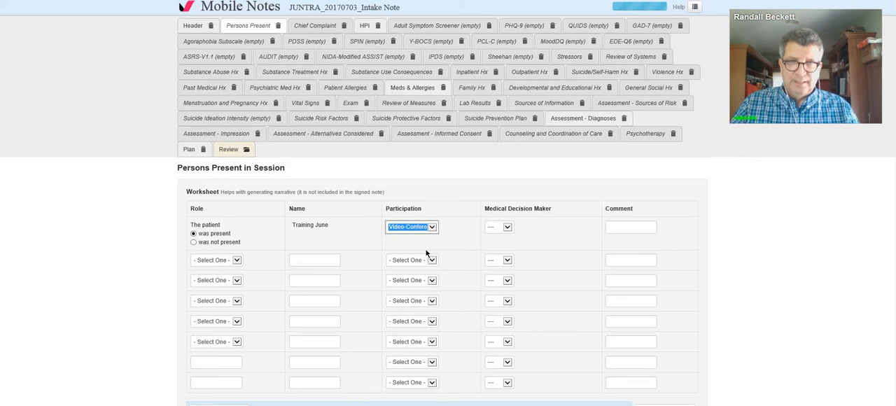
Step: Add an Other Caregiver to the persons present, entering the nurse's full name with RN and Video-Conference participation
{"action": "left_click", "coordinate": [238, 261]}
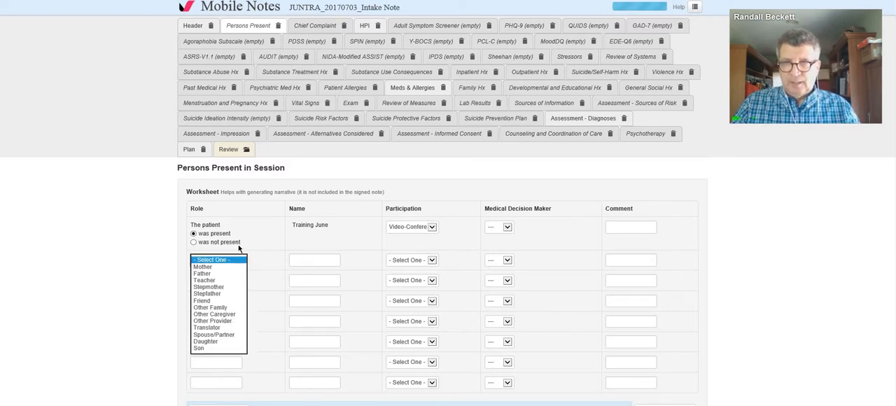
{"action": "left_click", "coordinate": [229, 316]}
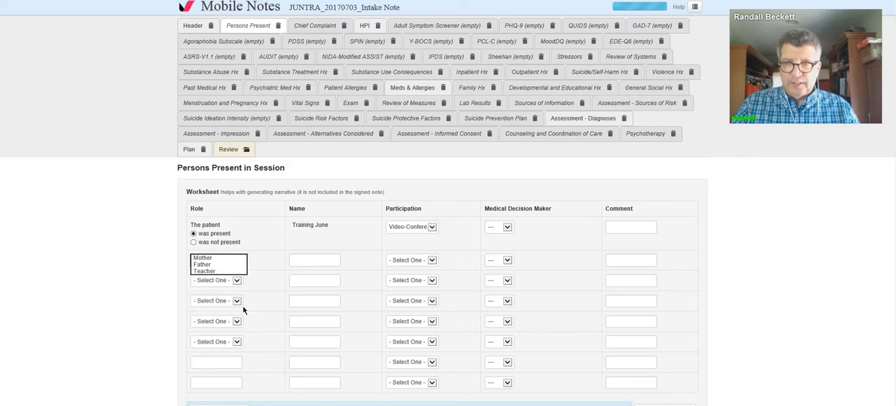
{"action": "left_click", "coordinate": [332, 261]}
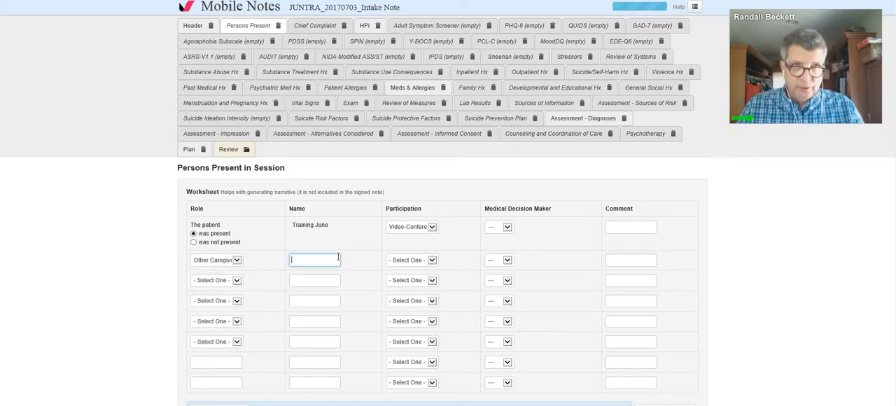
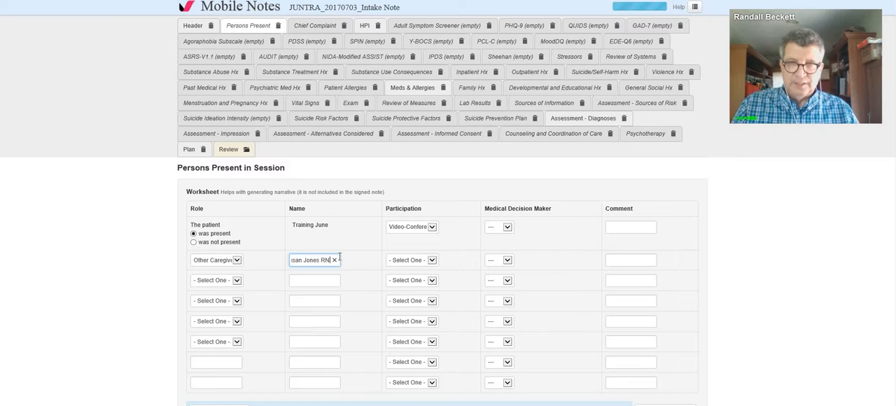
{"action": "left_click", "coordinate": [432, 260]}
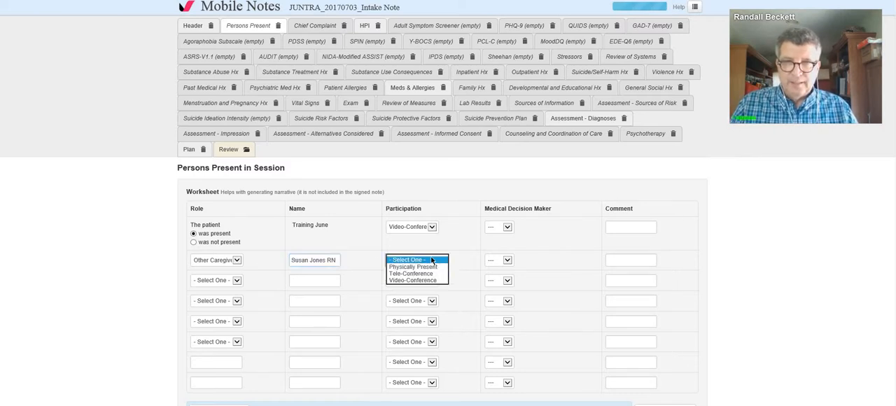
{"action": "left_click", "coordinate": [428, 281]}
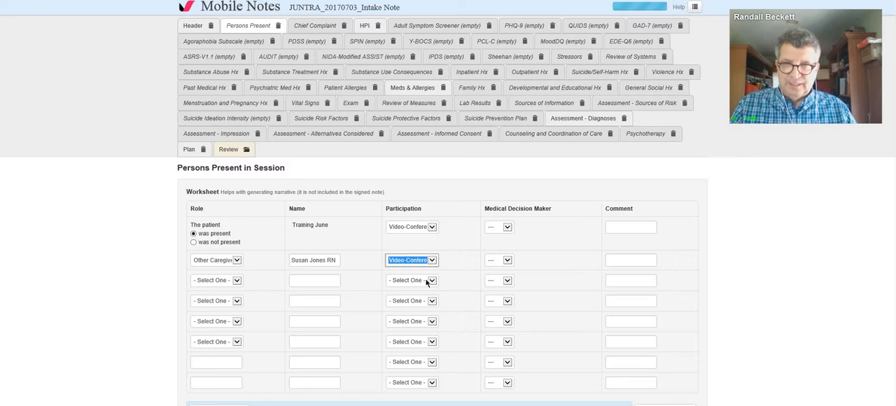
Step: Add a Son to the persons present, entering his full name and Video-Conference participation
{"action": "left_click", "coordinate": [237, 281]}
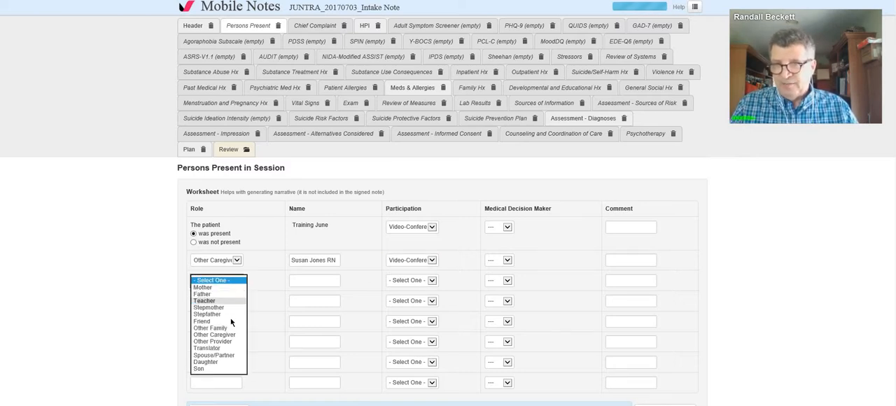
{"action": "left_click", "coordinate": [210, 368]}
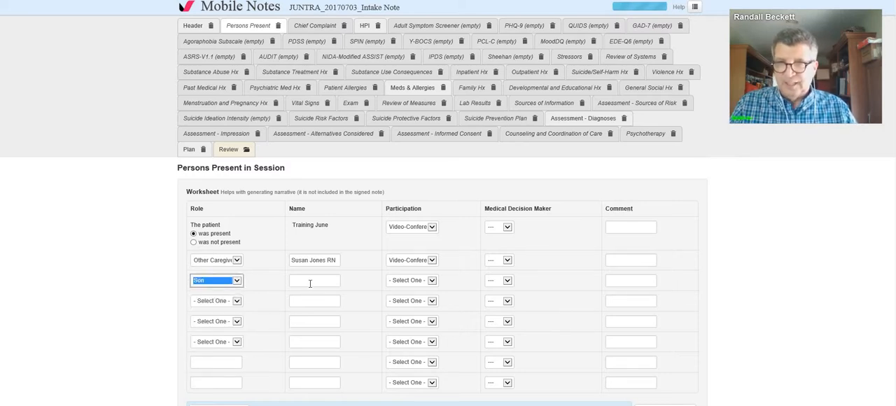
{"action": "left_click", "coordinate": [310, 283]}
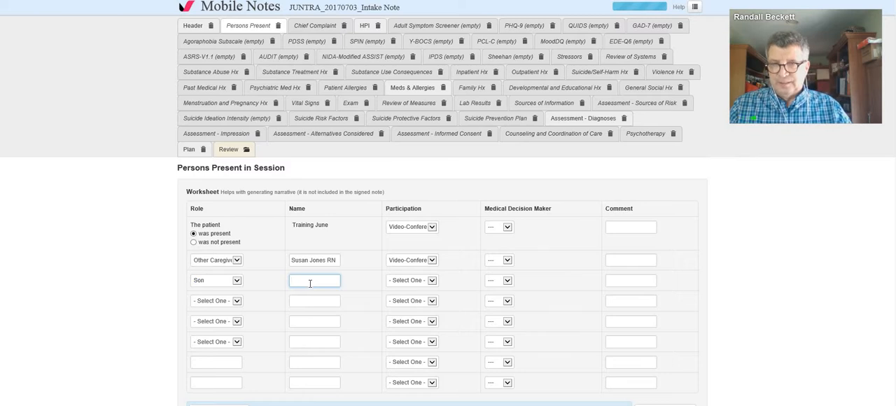
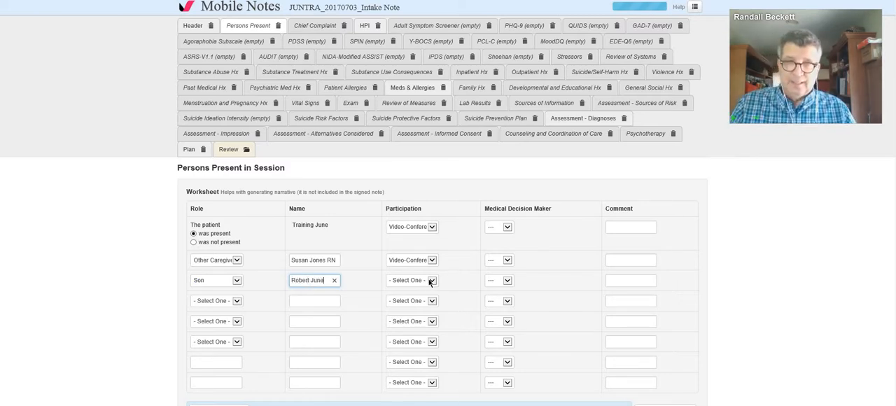
{"action": "left_click", "coordinate": [430, 281]}
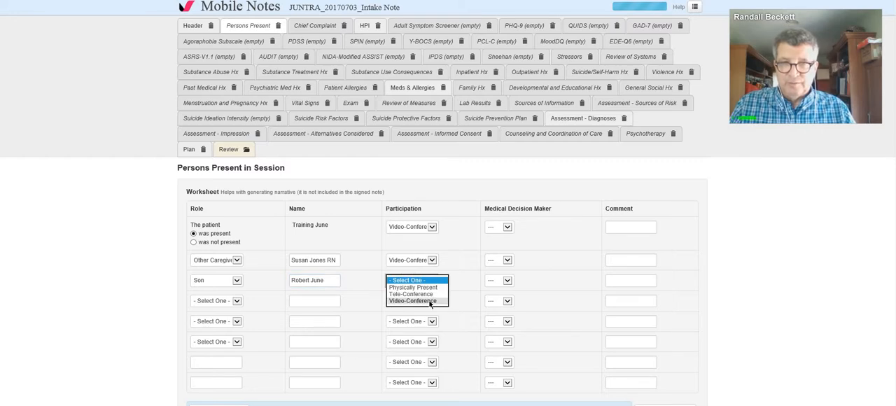
{"action": "left_click", "coordinate": [429, 302]}
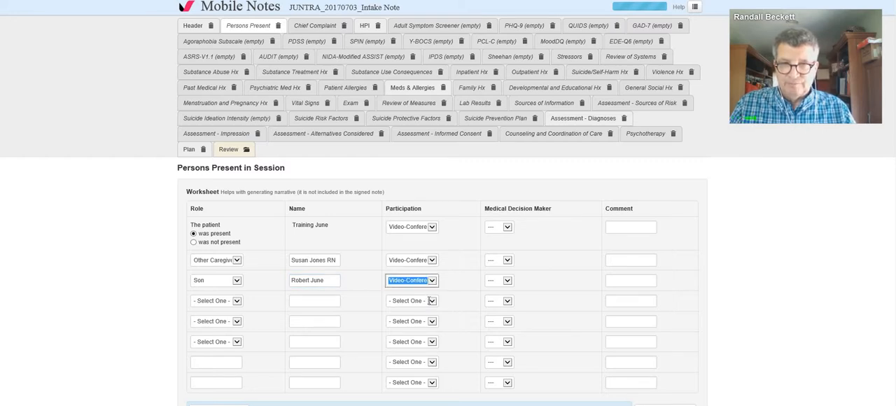
Step: Generate the Persons Present narrative from the completed worksheet
{"action": "scroll", "coordinate": [429, 301], "scroll_direction": "down", "scroll_amount": 3}
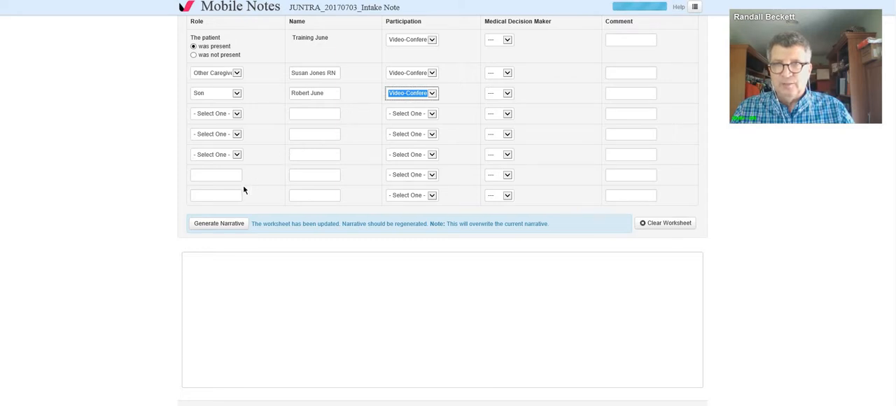
{"action": "left_click", "coordinate": [219, 223]}
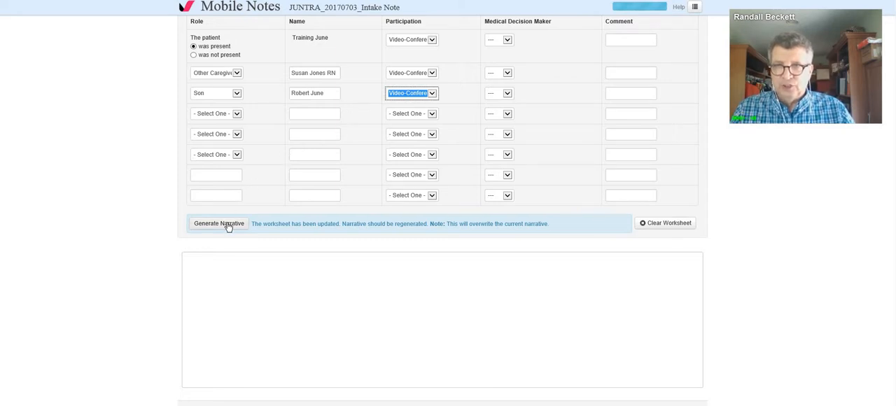
{"action": "left_click", "coordinate": [223, 224]}
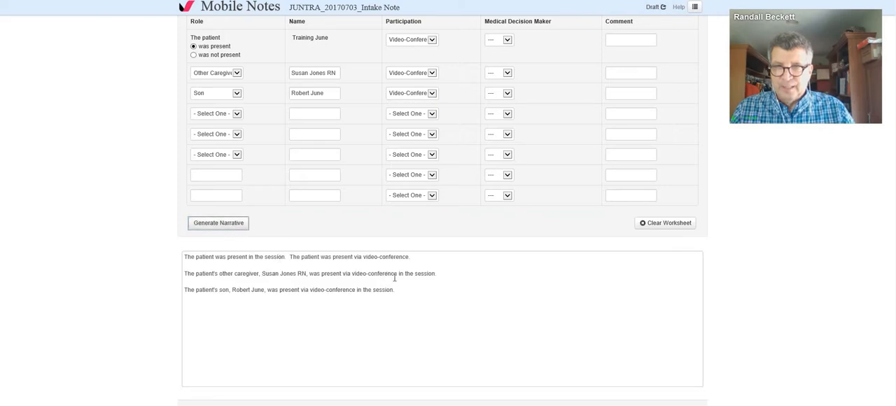
Step: Copy the VSee tele-communication disclaimer from the Word document and paste it as a new paragraph below the Persons Present narrative
{"action": "left_click", "coordinate": [397, 289]}
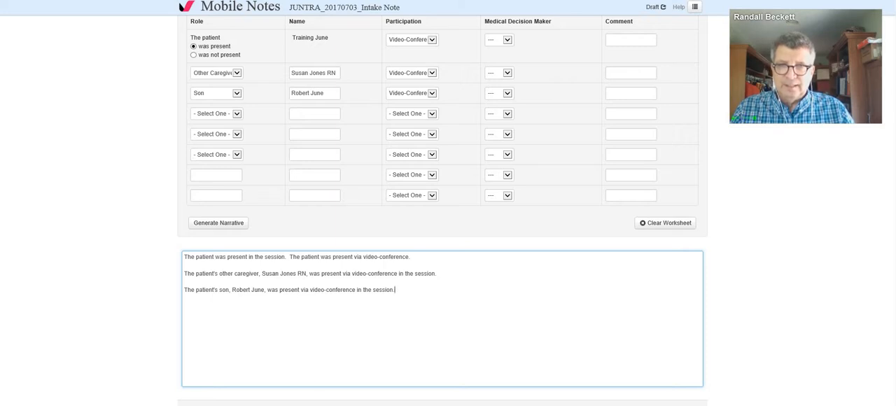
{"action": "key", "text": "alt+Tab"}
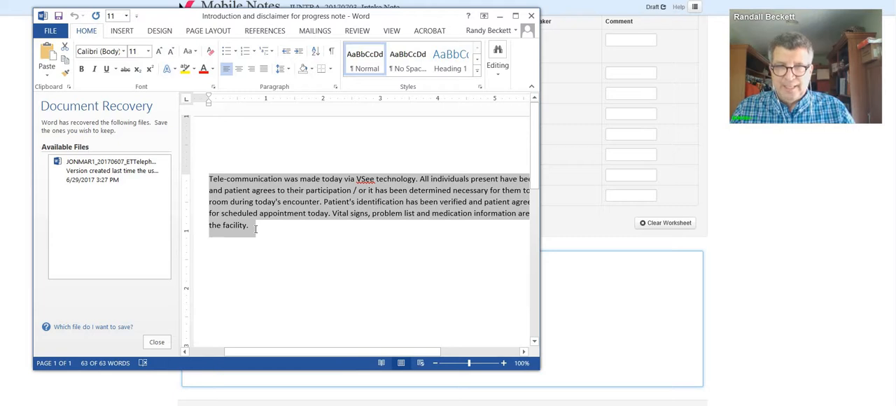
{"action": "left_click_drag", "start_coordinate": [256, 229], "coordinate": [202, 180]}
{"action": "right_click", "coordinate": [227, 187]}
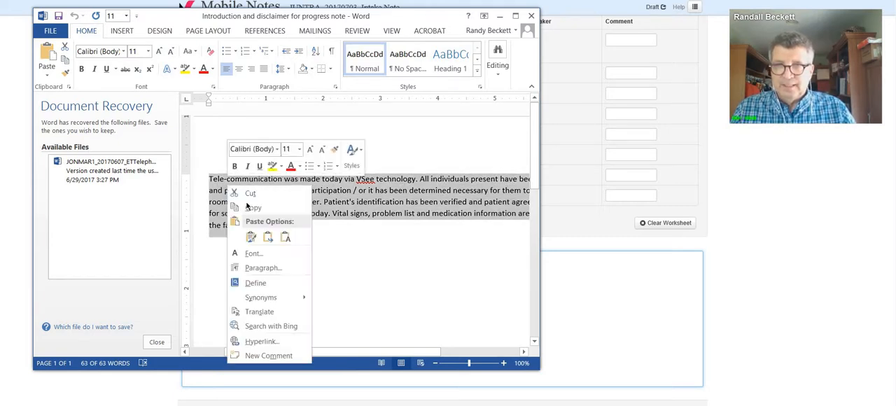
{"action": "left_click", "coordinate": [253, 208]}
{"action": "left_click", "coordinate": [499, 16]}
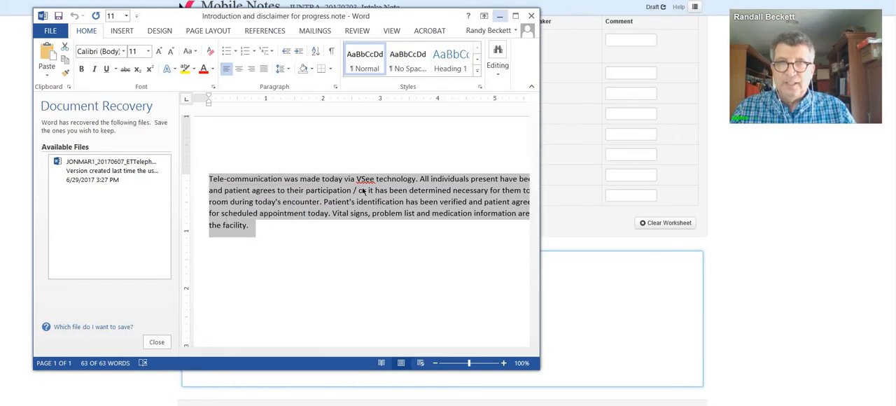
{"action": "left_click", "coordinate": [247, 301]}
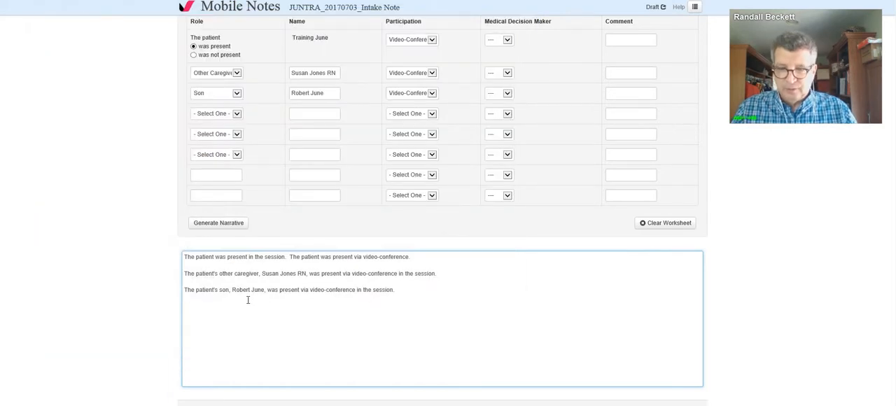
{"action": "right_click", "coordinate": [259, 320]}
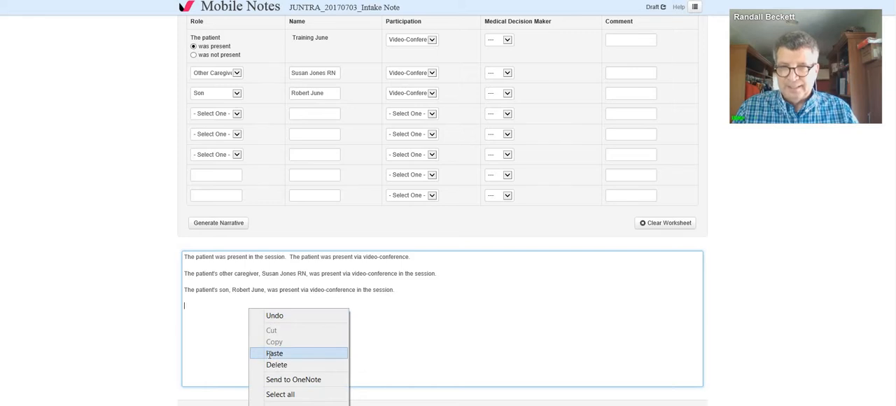
{"action": "left_click", "coordinate": [270, 352]}
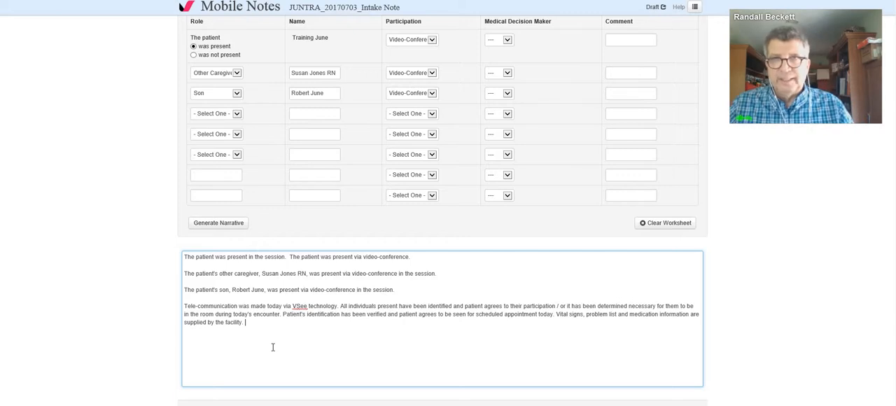
Step: In the HPI section, start the history with the nurse's first name, "says:" and that the patient was admitted 9/1/2016
{"action": "scroll", "coordinate": [274, 351], "scroll_direction": "up", "scroll_amount": 3}
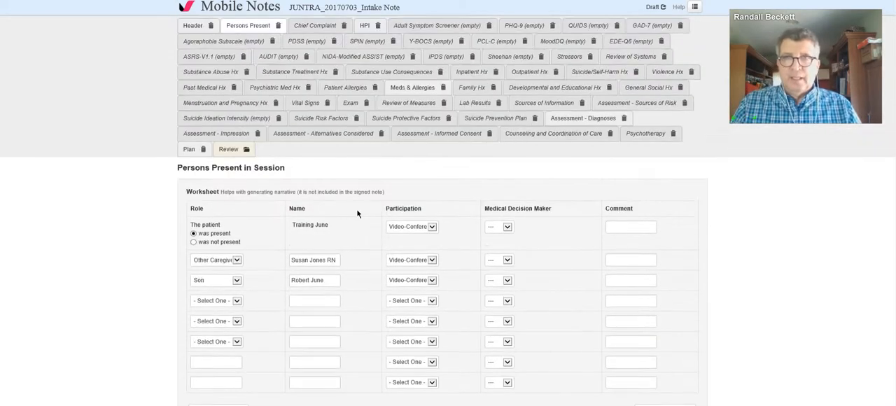
{"action": "left_click", "coordinate": [365, 26]}
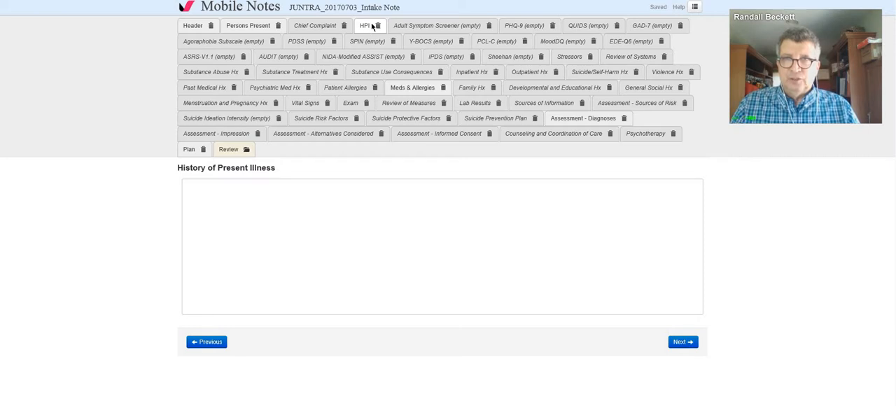
{"action": "left_click", "coordinate": [367, 196]}
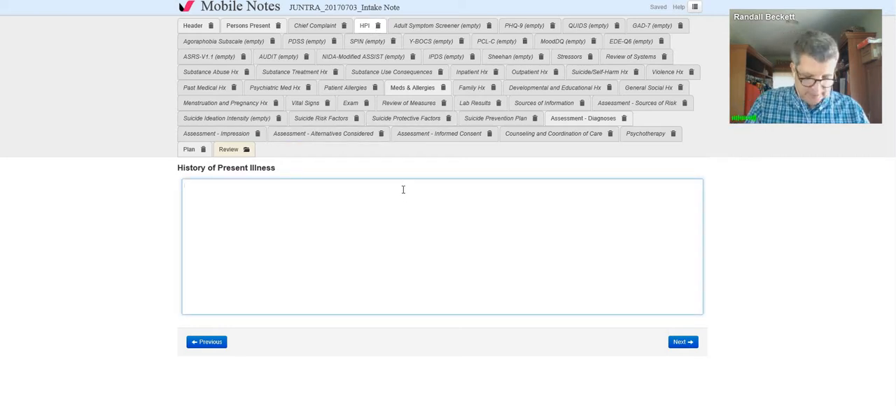
{"action": "type", "text": "Susan"}
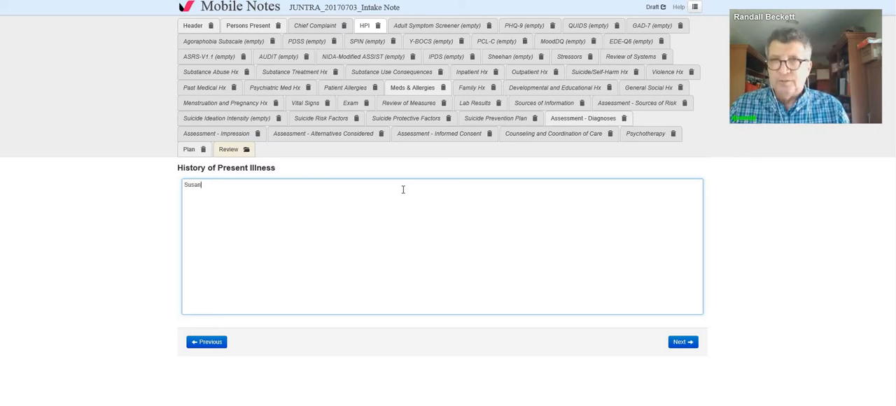
{"action": "type", "text": " says:"}
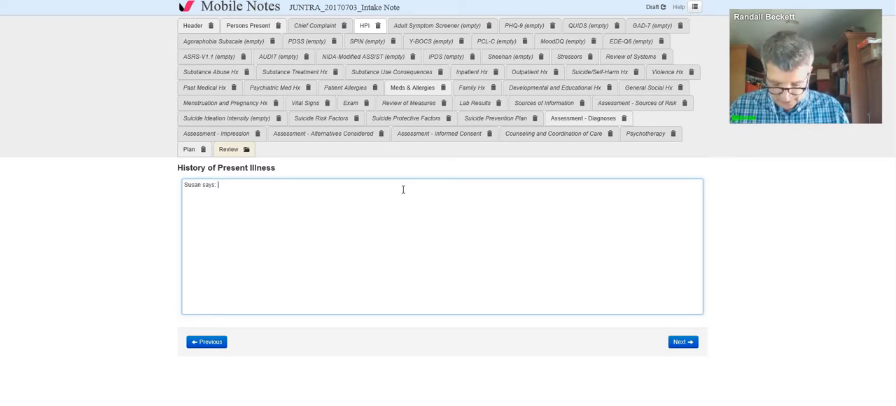
{"action": "type", "text": "T"}
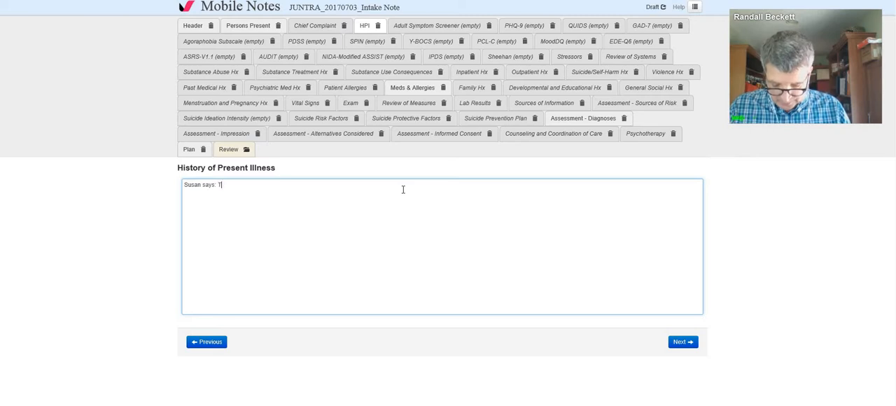
{"action": "type", "text": "raining was admitte"}
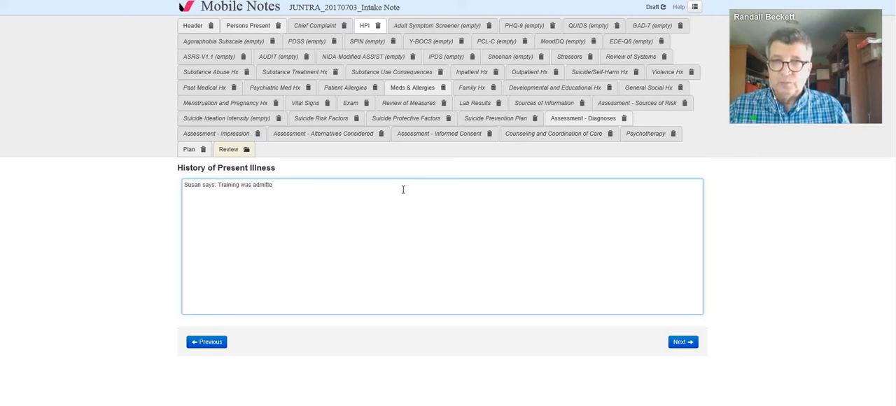
{"action": "type", "text": "d"}
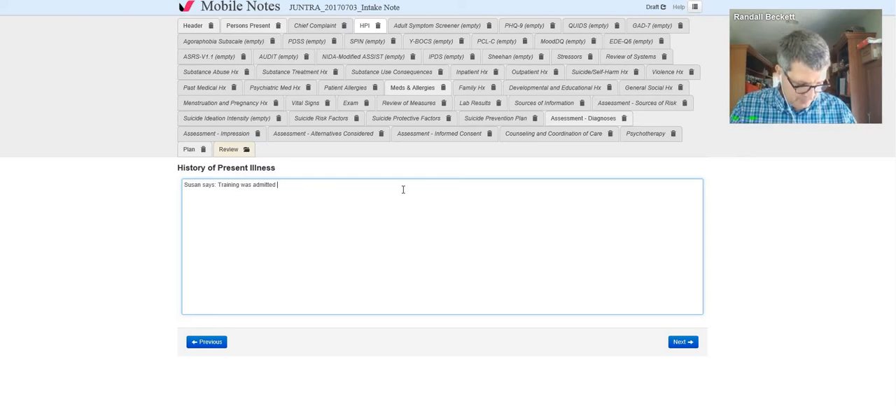
{"action": "type", "text": "9/1/"}
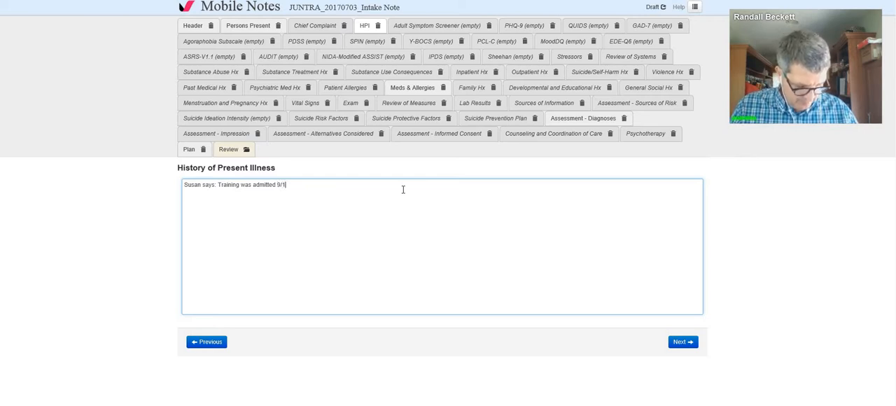
{"action": "type", "text": "2016."}
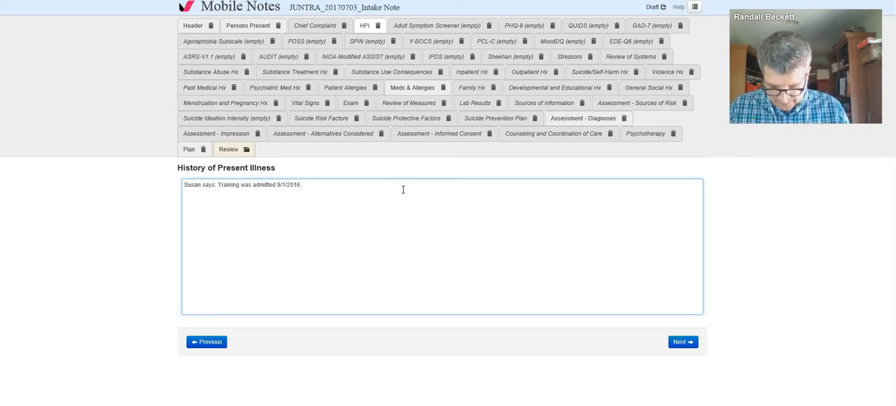
{"action": "type", "text": " He cam"}
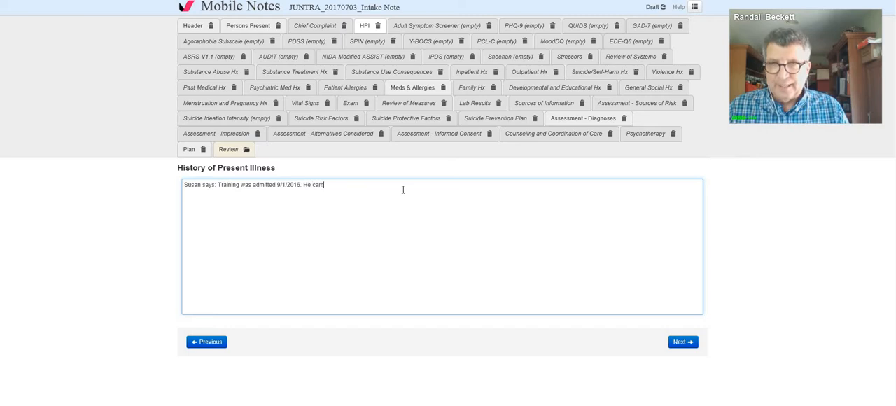
{"action": "type", "text": "e from home. "}
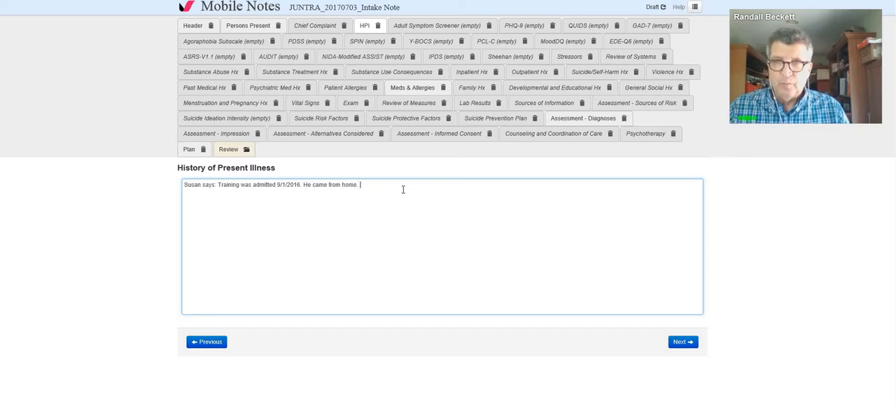
{"action": "type", "text": "He has some "}
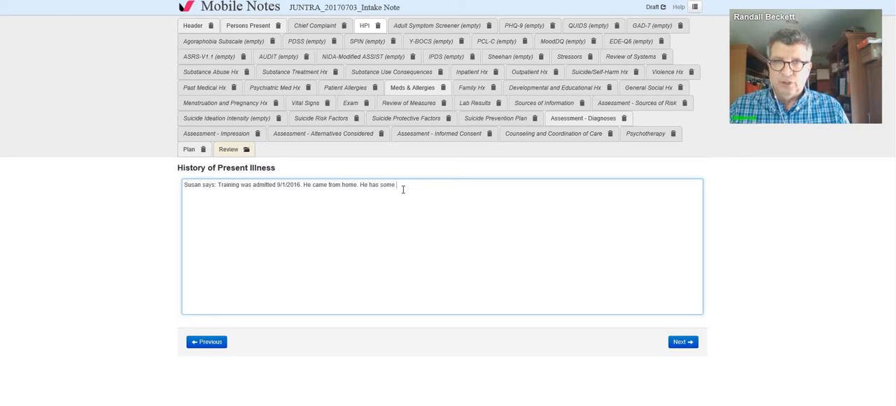
{"action": "type", "text": "confusion"}
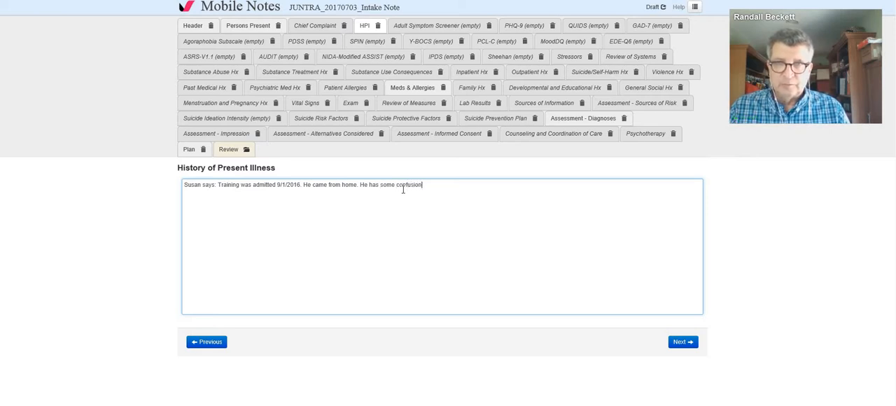
{"action": "type", "text": ". His "}
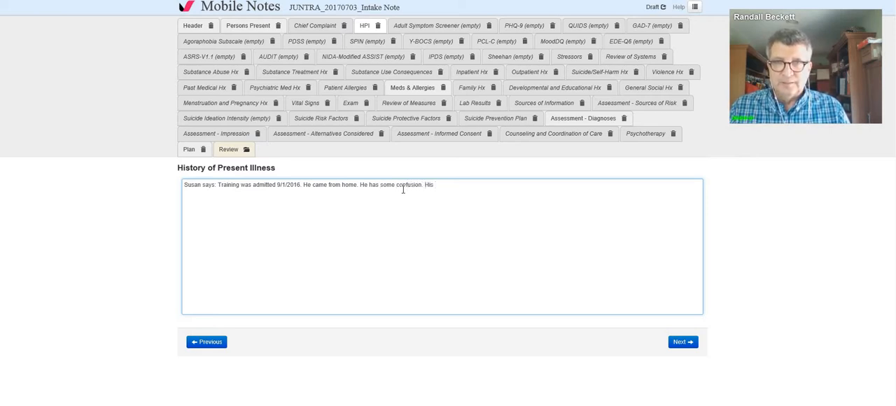
{"action": "type", "text": "son"}
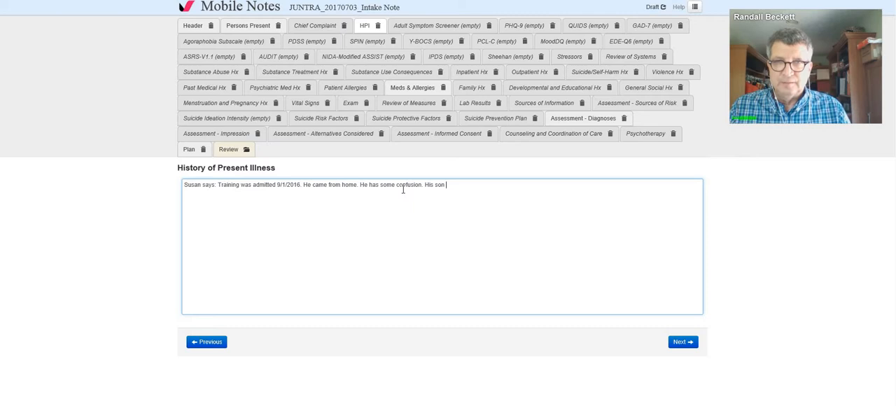
Step: Add to the first HPI paragraph that his son visits several times a week, checking the son's first name in Persons Present and including it
{"action": "left_click", "coordinate": [264, 29]}
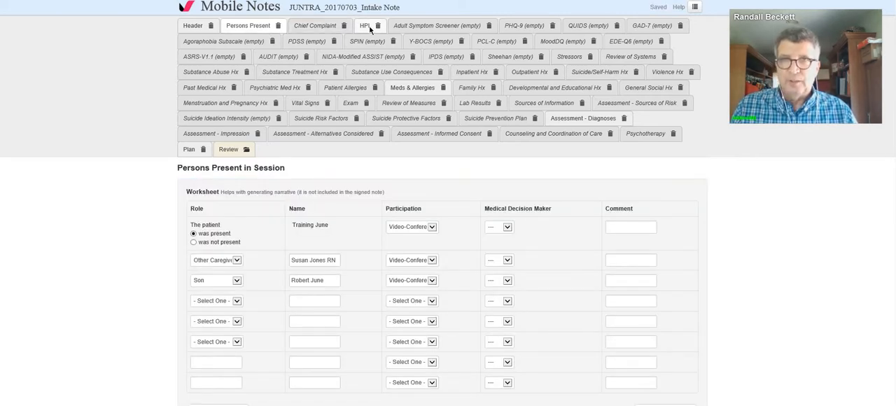
{"action": "left_click", "coordinate": [366, 26]}
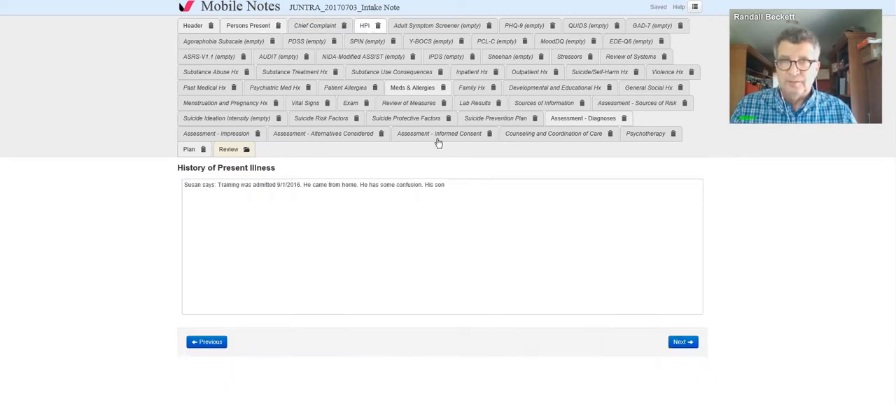
{"action": "left_click", "coordinate": [480, 186]}
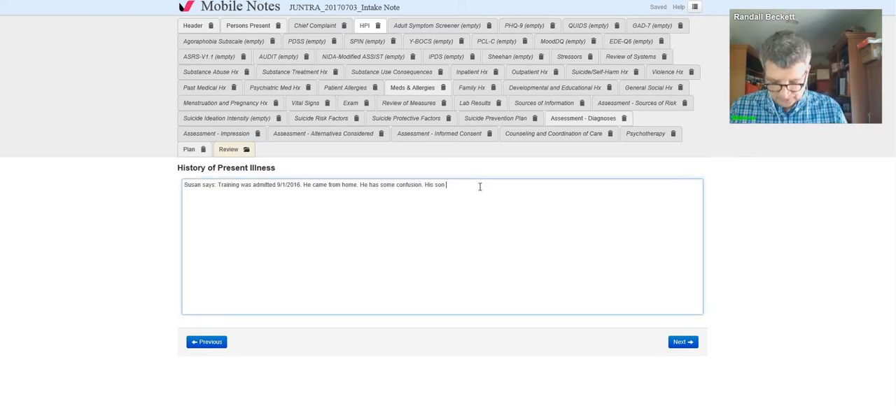
{"action": "type", "text": "Robert vi"}
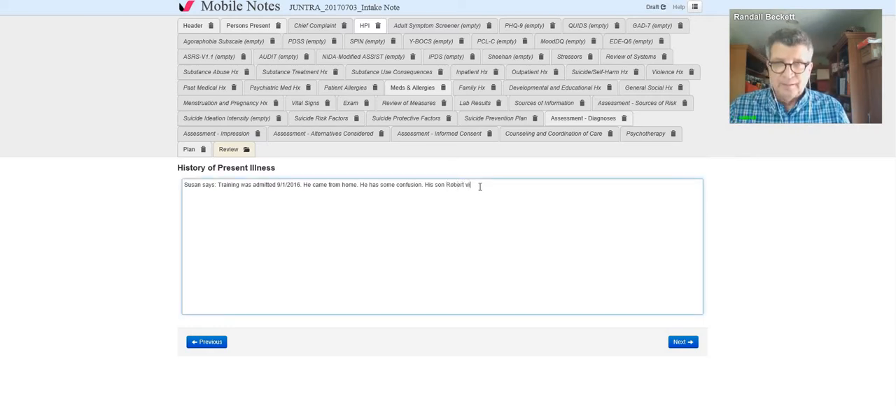
{"action": "type", "text": "sits several"}
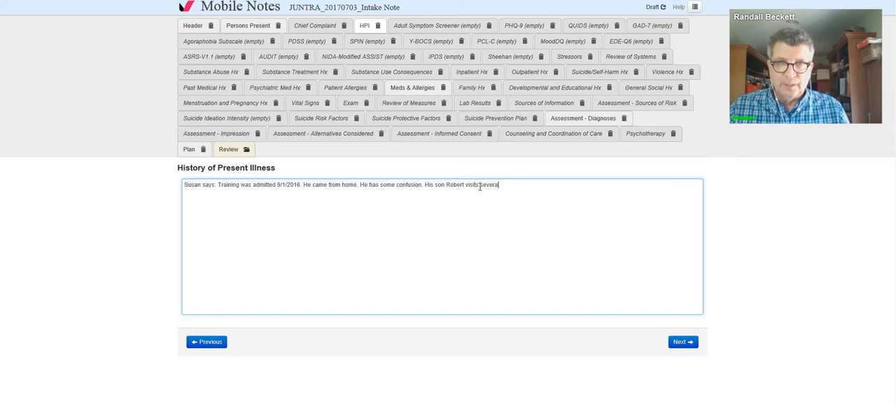
{"action": "type", "text": " times a week"}
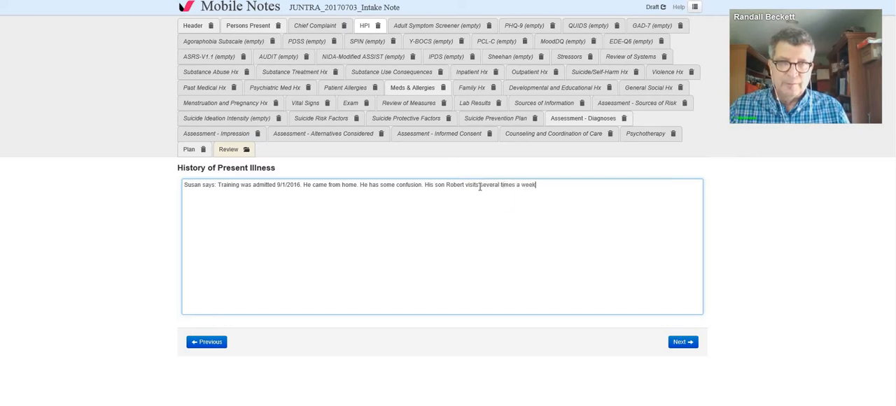
{"action": "type", "text": "."}
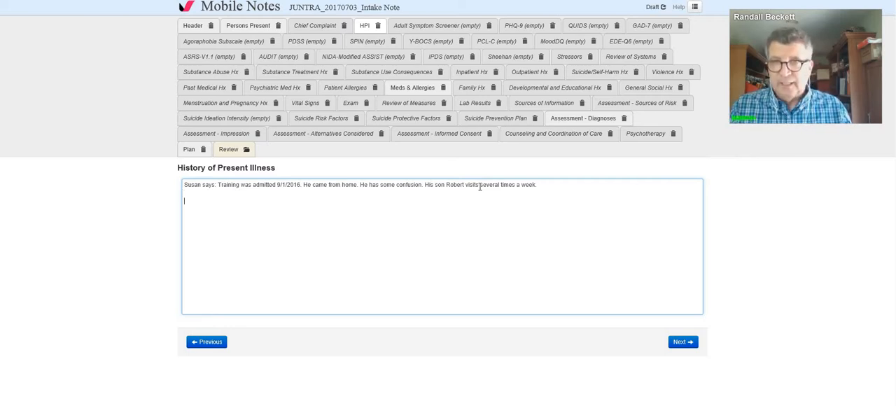
Step: Start a second HPI paragraph with the patient's first name, "says:" and the quote 'I'm nervous sometimes. I don't feel depressed.'
{"action": "type", "text": "Training"}
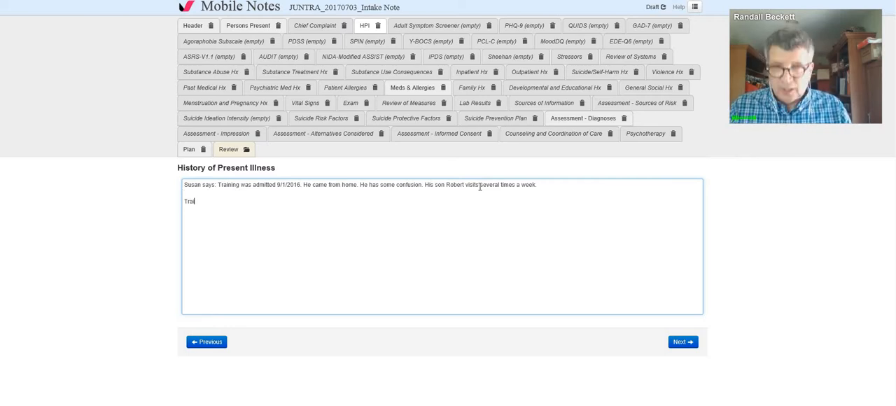
{"action": "type", "text": " says:"}
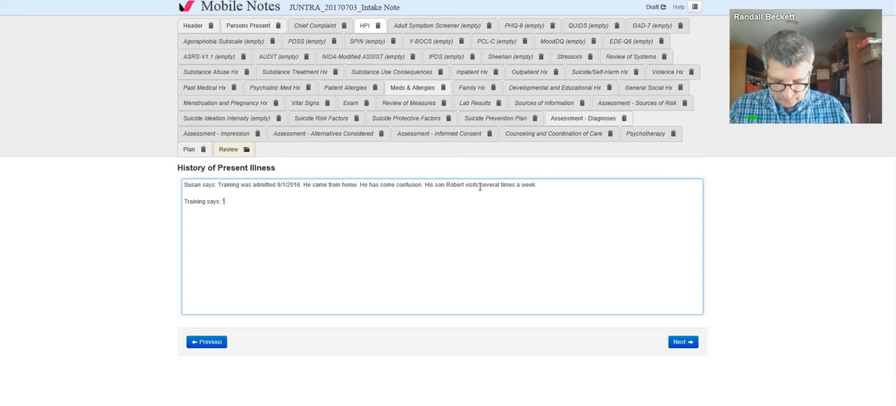
{"action": "type", "text": "I'm ner"}
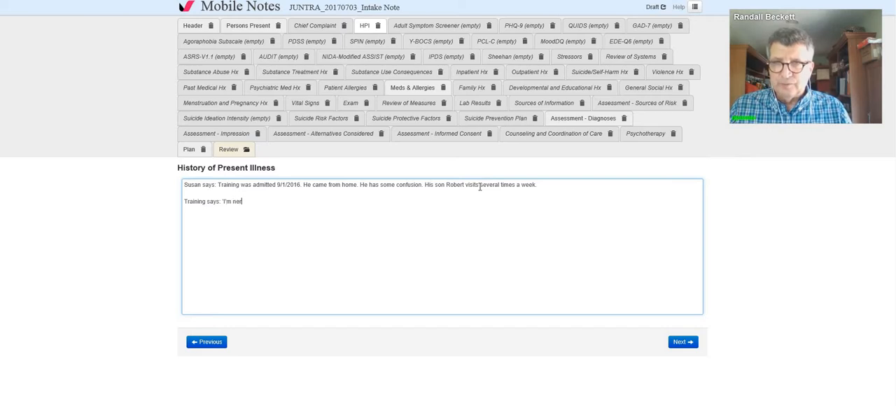
{"action": "type", "text": "vous some"}
{"action": "type", "text": "s. "}
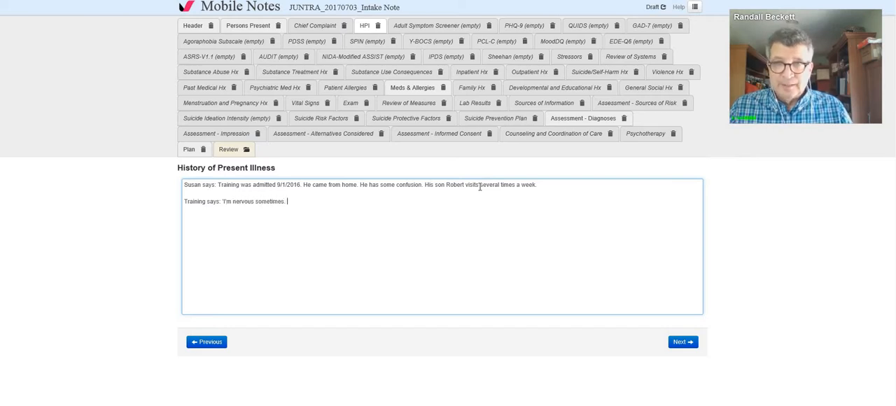
{"action": "type", "text": "I don't fe"}
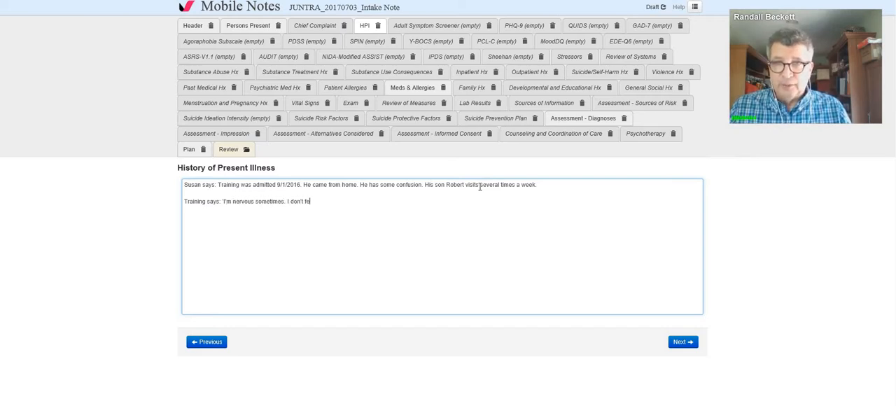
{"action": "type", "text": "el depressed"}
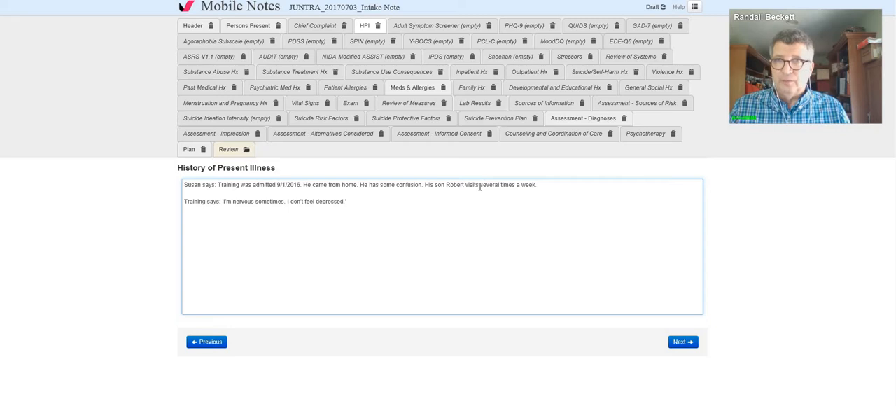
{"action": "type", "text": ".' Tra"}
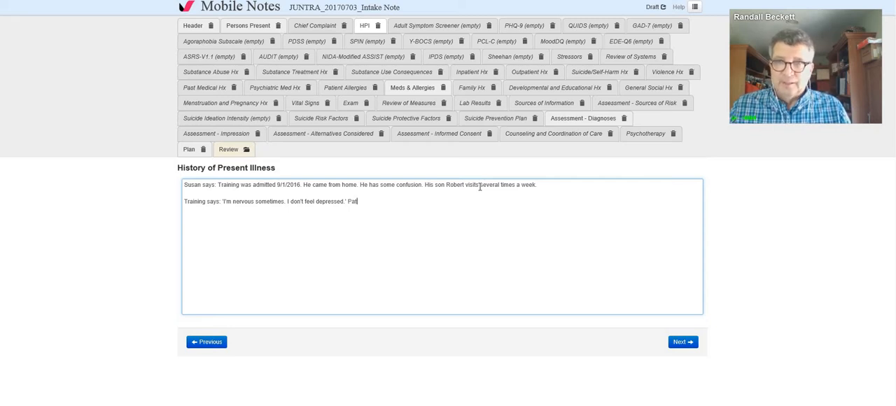
Step: After the patient's quote, add the sentence "He says he is nervous sometimes and is not depressed."
{"action": "key", "text": "BackSpace"}
{"action": "key", "text": "BackSpace"}
{"action": "key", "text": "BackSpace"}
{"action": "type", "text": "He says"}
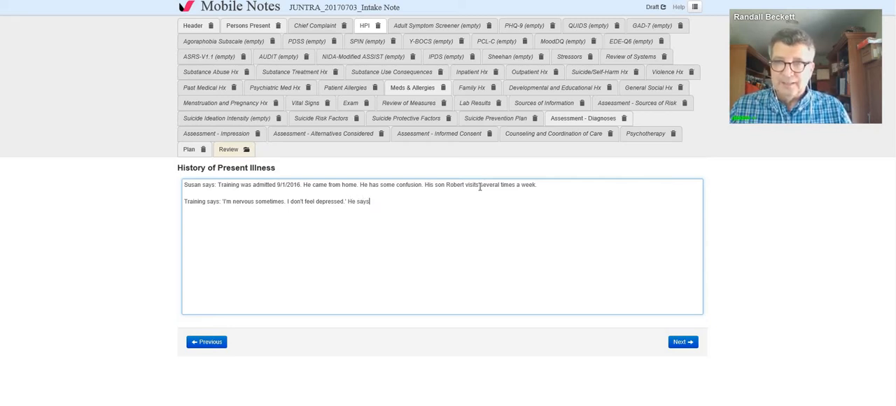
{"action": "type", "text": " he is "}
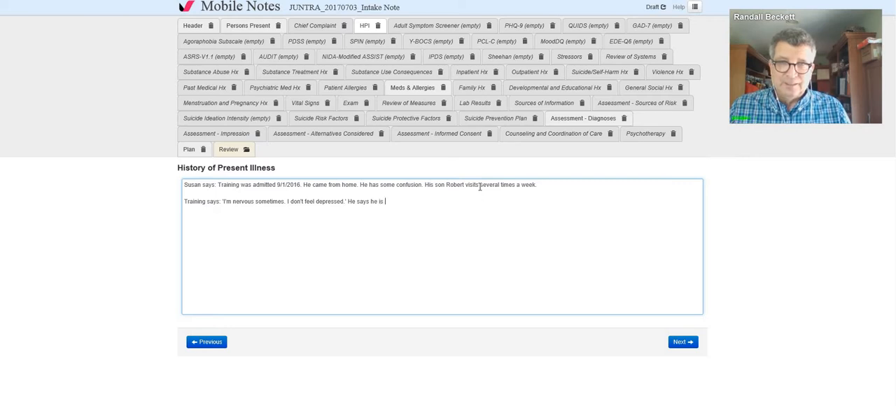
{"action": "type", "text": "nervous sometimes"}
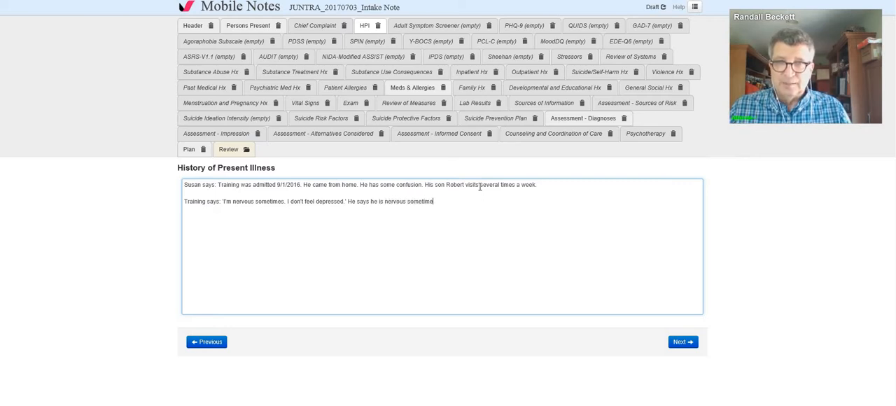
{"action": "type", "text": " and is"}
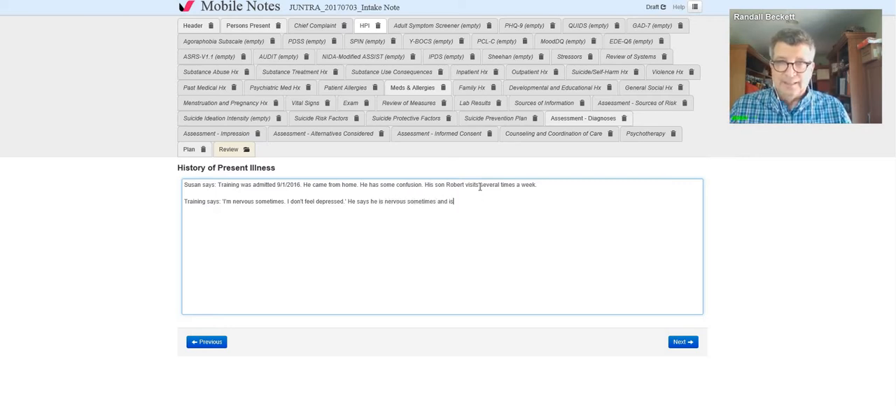
{"action": "type", "text": " not depressed. ("}
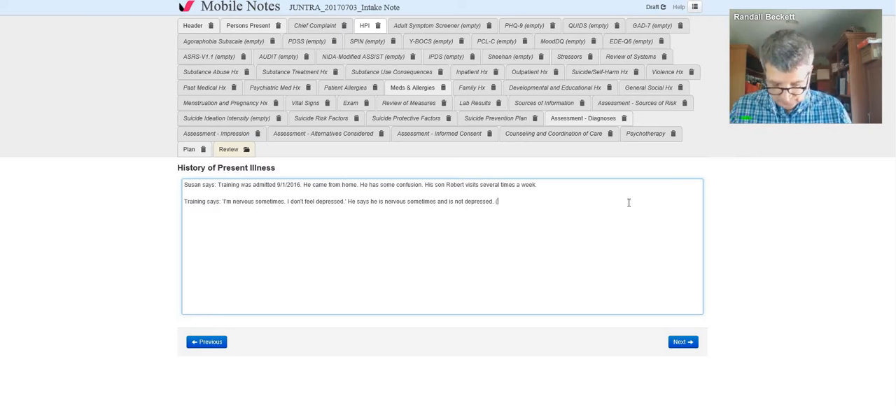
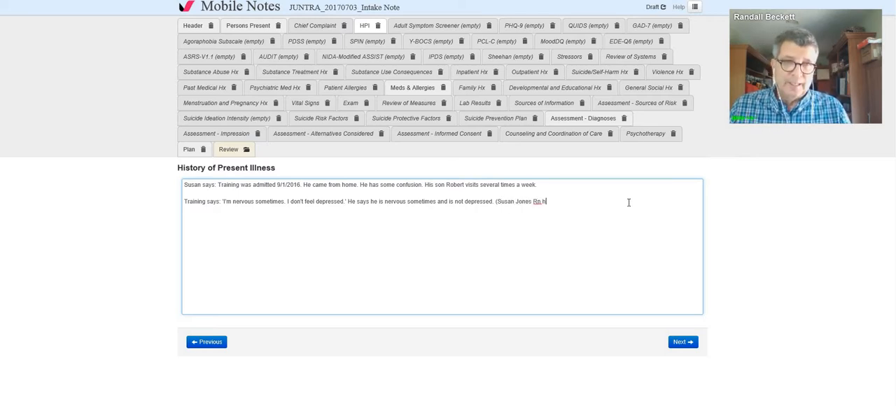
Step: End the patient's paragraph with a parenthetical remark giving the nurse's full name, RN, and "has to repeat my questions due to hearing deficit."
{"action": "type", "text": "N has to "}
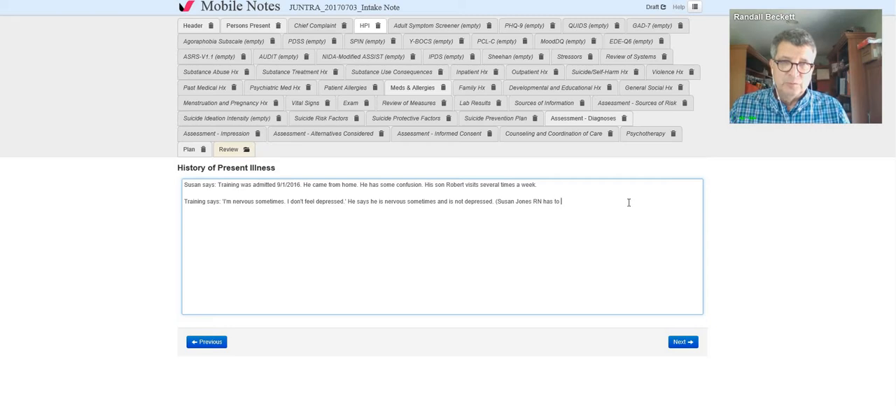
{"action": "type", "text": "repeat "}
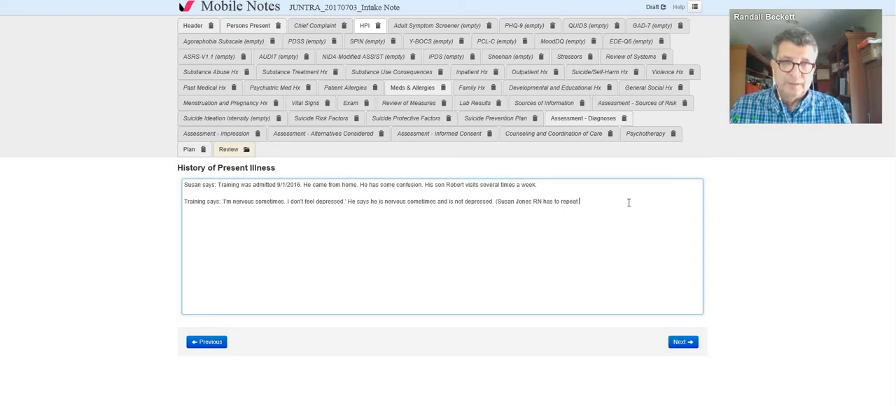
{"action": "type", "text": "my questions "}
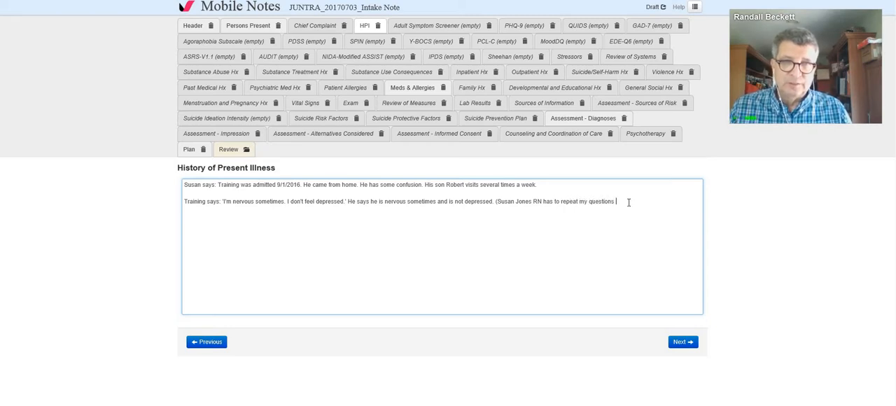
{"action": "type", "text": "du"}
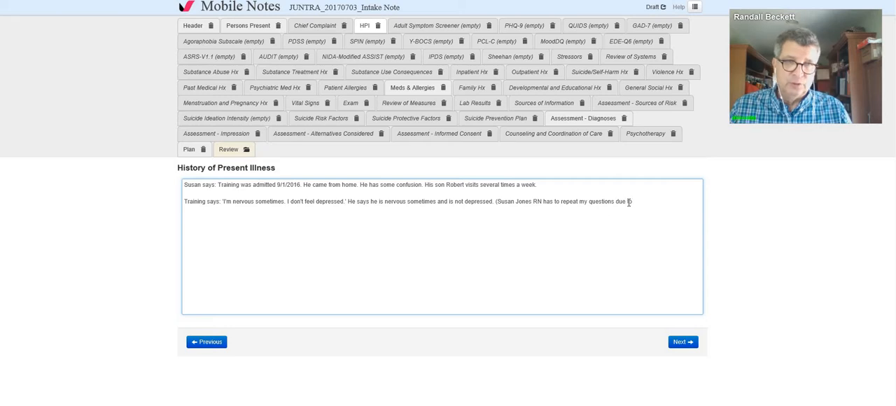
{"action": "type", "text": "e to hearing "}
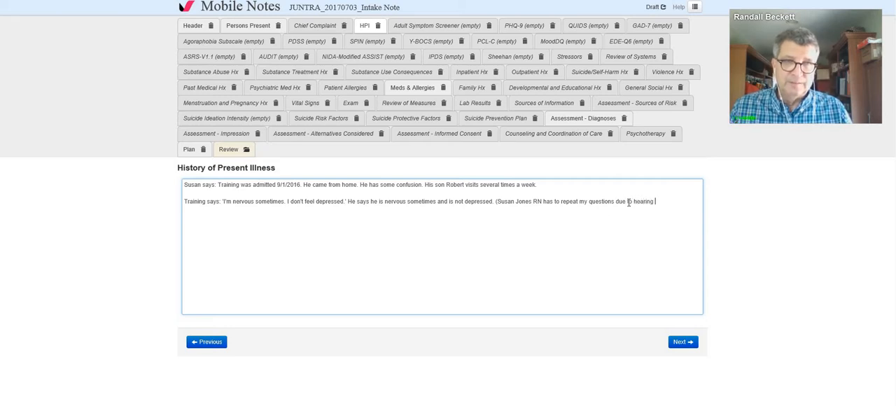
{"action": "type", "text": "deficit."}
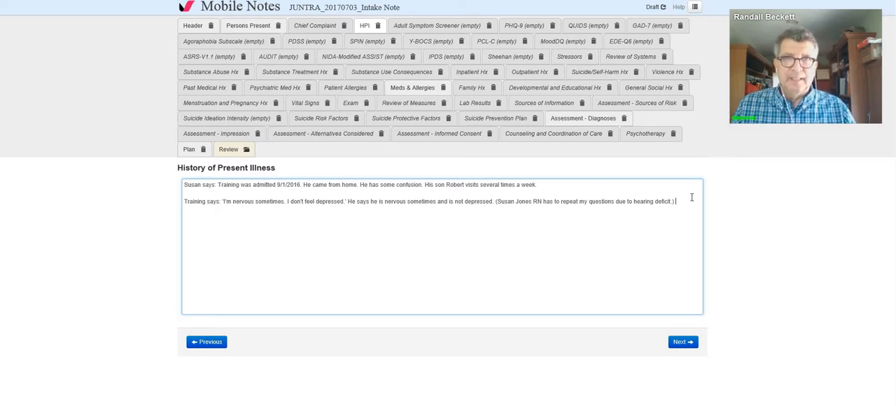
Step: Add a third HPI paragraph with the son's first name and "says: He started having memory problems six years ago."
{"action": "key", "text": "Return"}
{"action": "key", "text": "Return"}
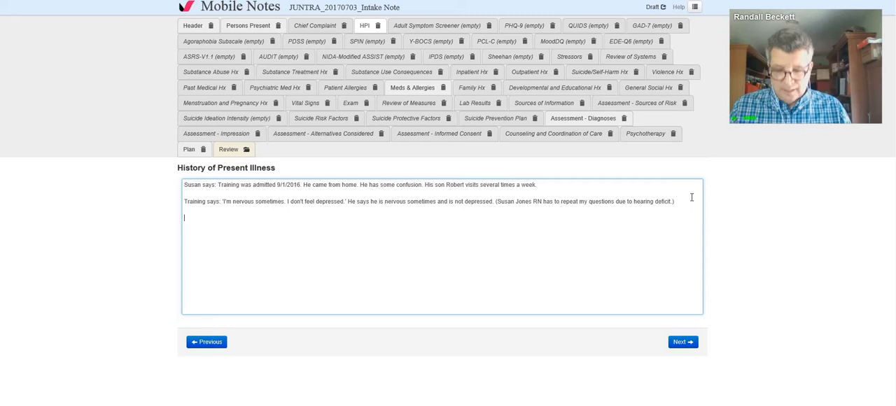
{"action": "type", "text": "Robert "}
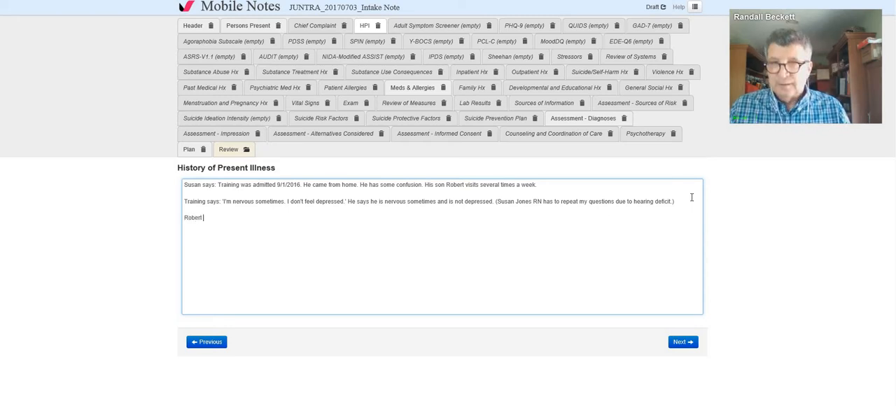
{"action": "type", "text": "says: He start"}
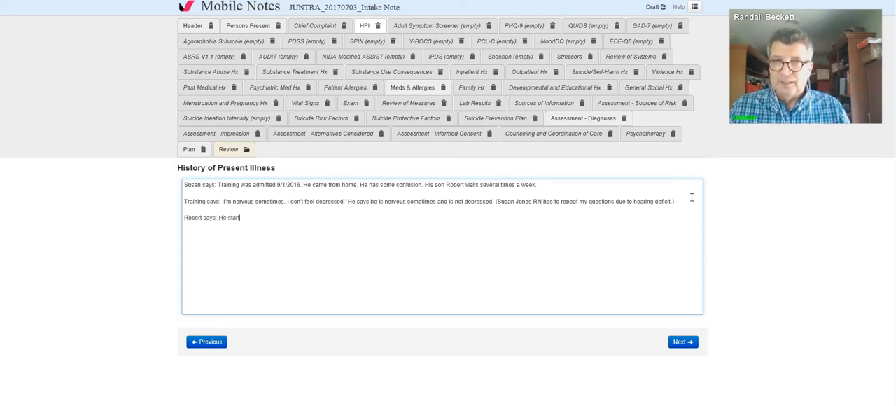
{"action": "type", "text": "ed having memo"}
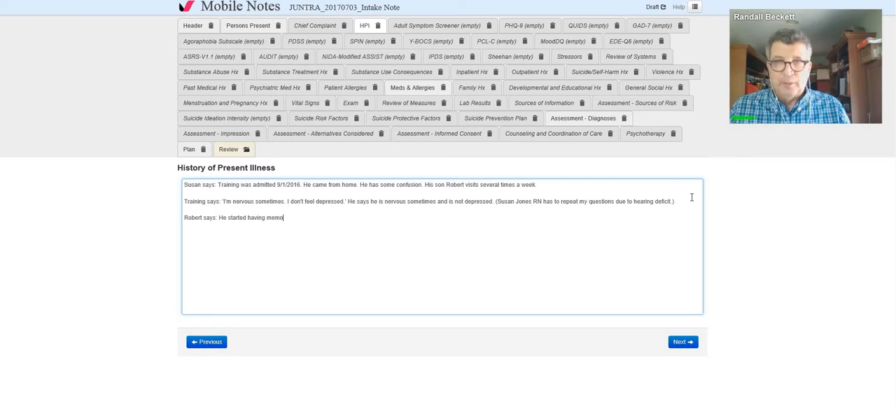
{"action": "type", "text": "ry problems "}
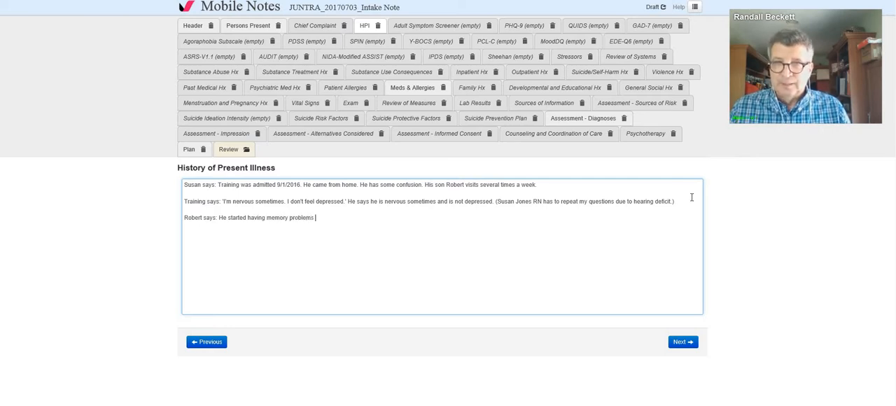
{"action": "type", "text": "six years"}
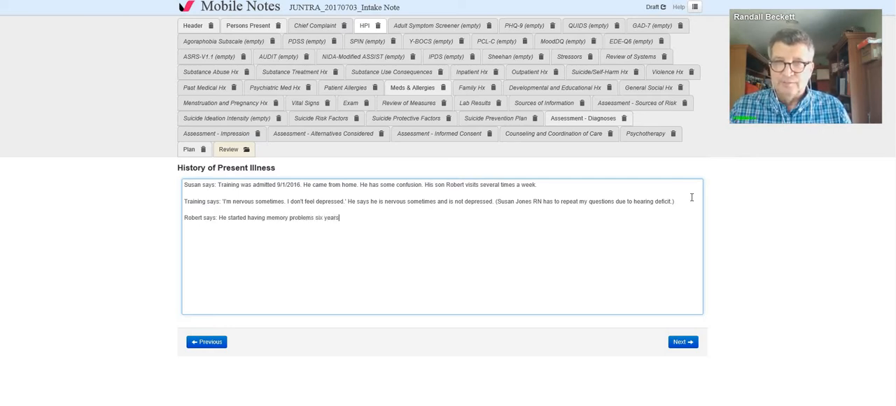
{"action": "type", "text": " ago."}
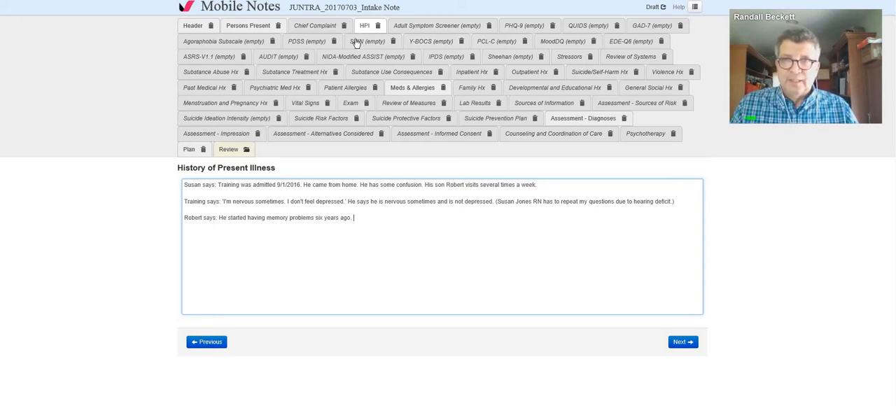
Step: Open the intake note's vital signs for editing and enter a blood pressure of 120/72 mm[Hg]
{"action": "left_click", "coordinate": [314, 108]}
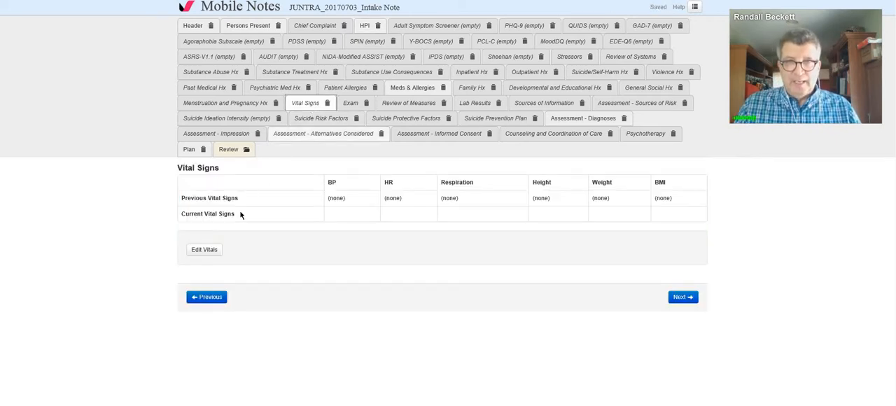
{"action": "left_click", "coordinate": [212, 250]}
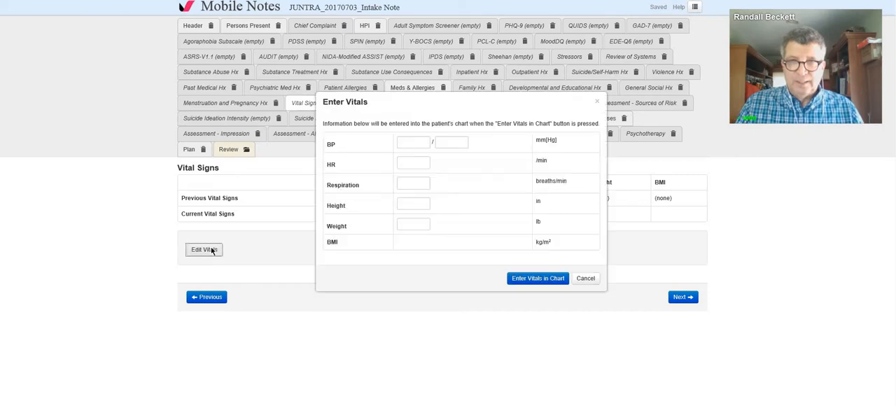
{"action": "left_click", "coordinate": [417, 146]}
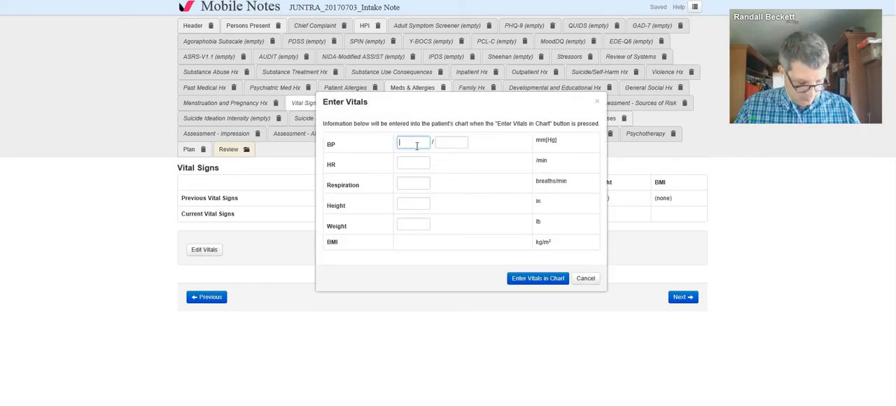
{"action": "type", "text": "120"}
{"action": "key", "text": "Tab"}
{"action": "type", "text": "72"}
{"action": "key", "text": "Tab"}
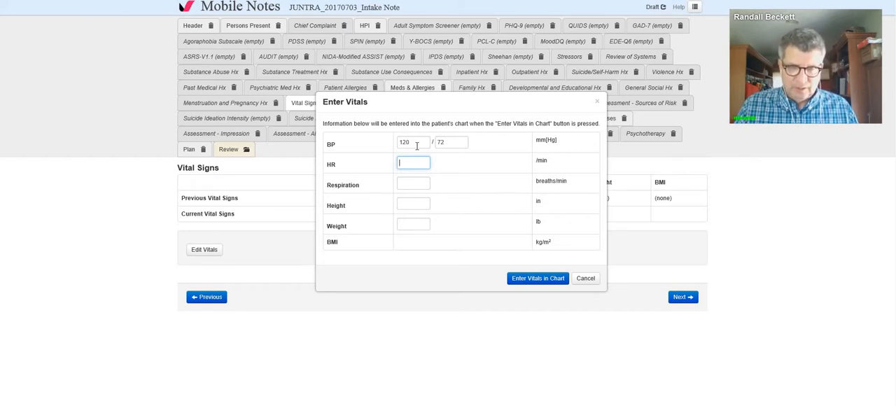
Step: Enter heart rate 75, respiration 18, height 68 in and weight 165 lb, and save the vitals to the chart
{"action": "type", "text": "75"}
{"action": "key", "text": "Tab"}
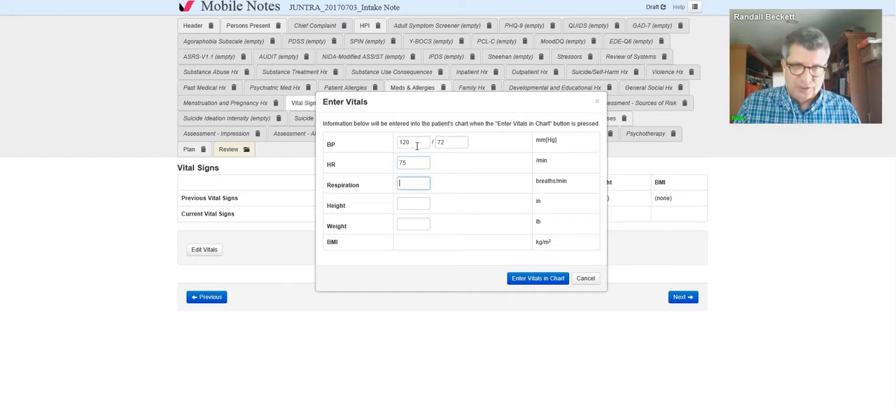
{"action": "type", "text": "18"}
{"action": "key", "text": "Tab"}
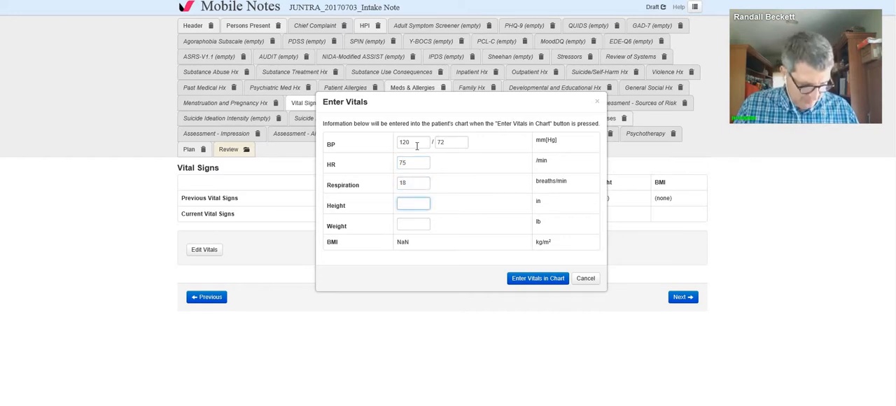
{"action": "type", "text": "68"}
{"action": "key", "text": "Tab"}
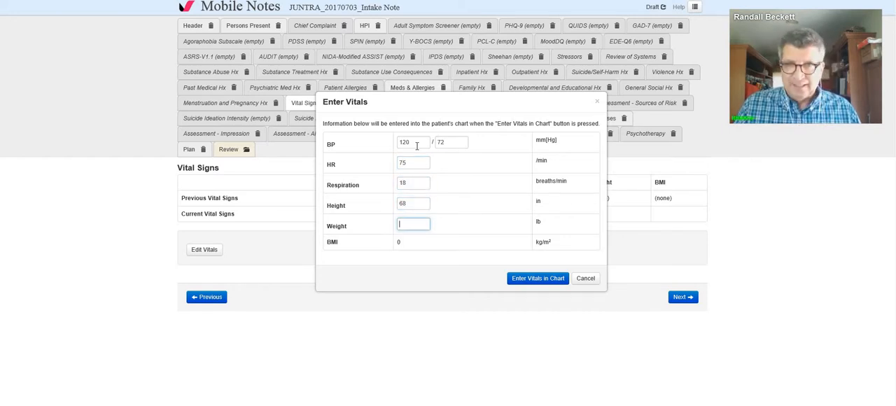
{"action": "type", "text": "165"}
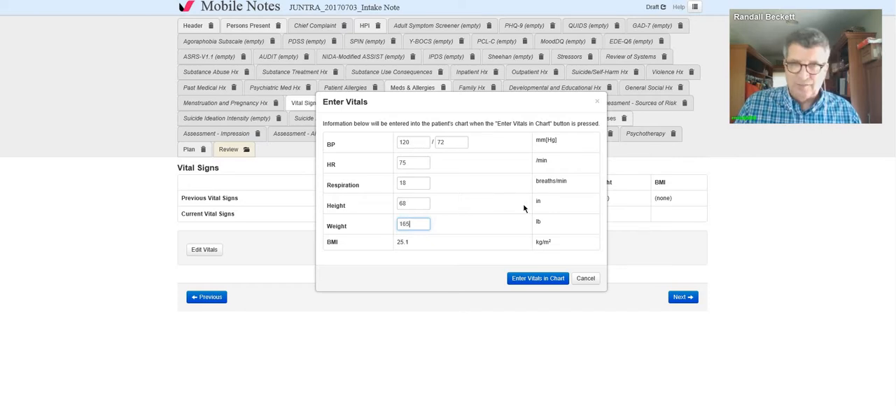
{"action": "left_click", "coordinate": [531, 278]}
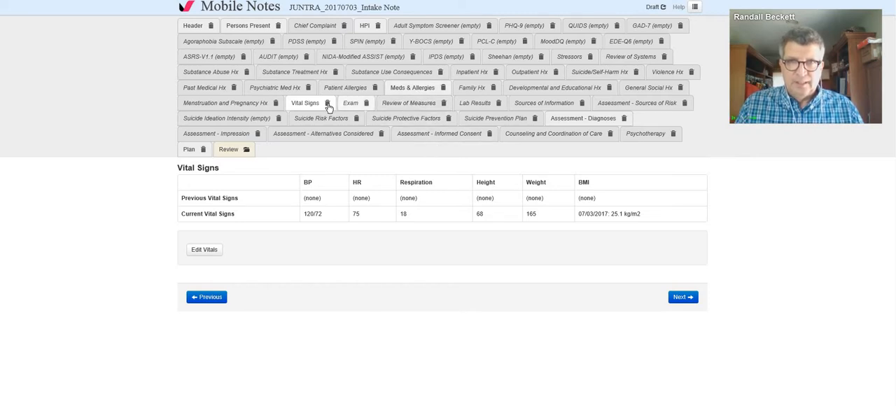
Step: From the note's Meds & Allergies section, open the prescribing record, check the medication list and indicate No Known Drug Allergies (NKDA)
{"action": "left_click", "coordinate": [397, 91]}
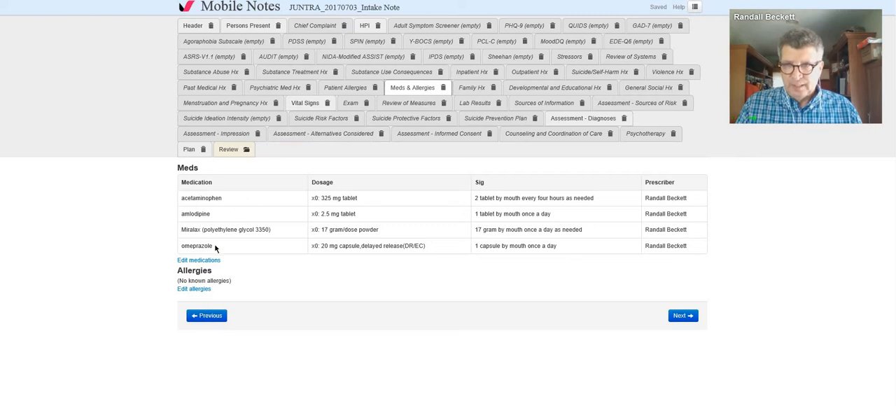
{"action": "left_click", "coordinate": [213, 261]}
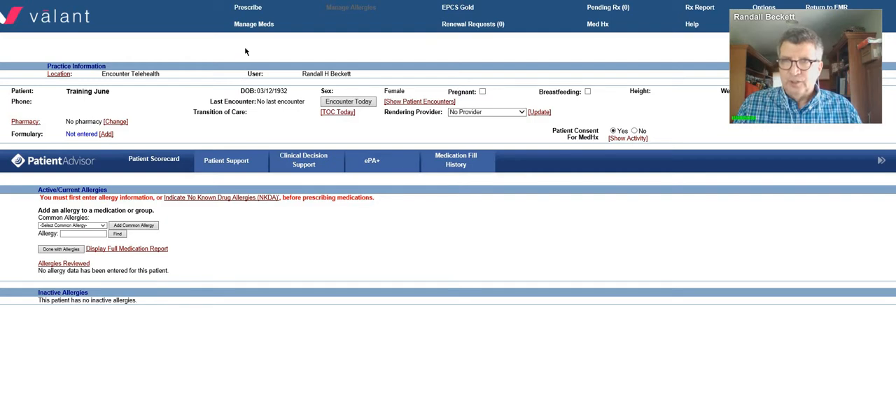
{"action": "left_click", "coordinate": [247, 25]}
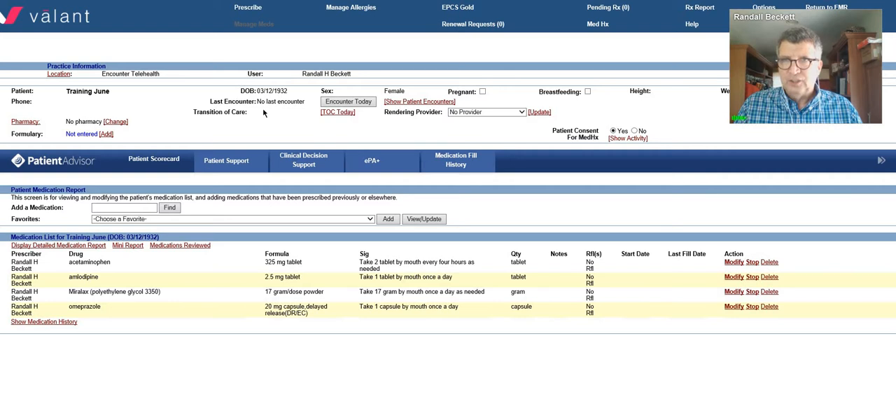
{"action": "left_click", "coordinate": [337, 8]}
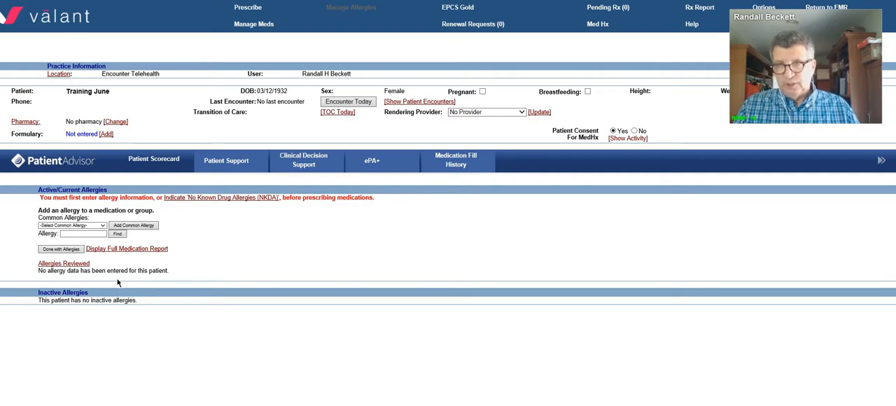
{"action": "left_click", "coordinate": [208, 199]}
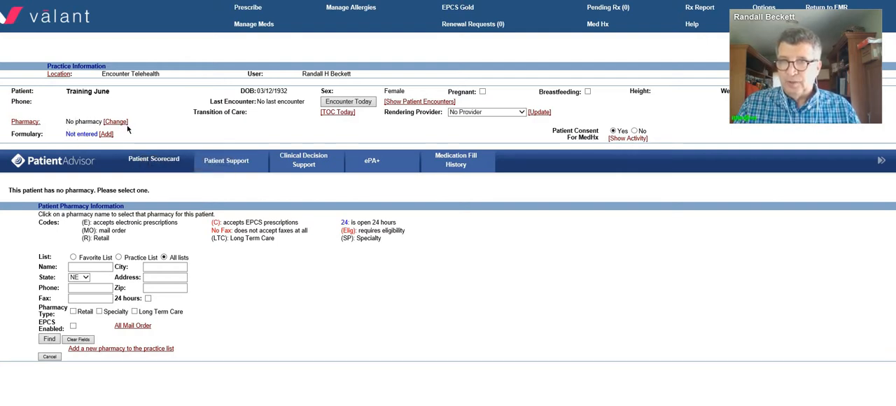
Step: Search the pharmacies for Keller in Ponca, NE, and make Keller Pharmacy the patient's default pharmacy
{"action": "left_click", "coordinate": [100, 268]}
{"action": "type", "text": "K"}
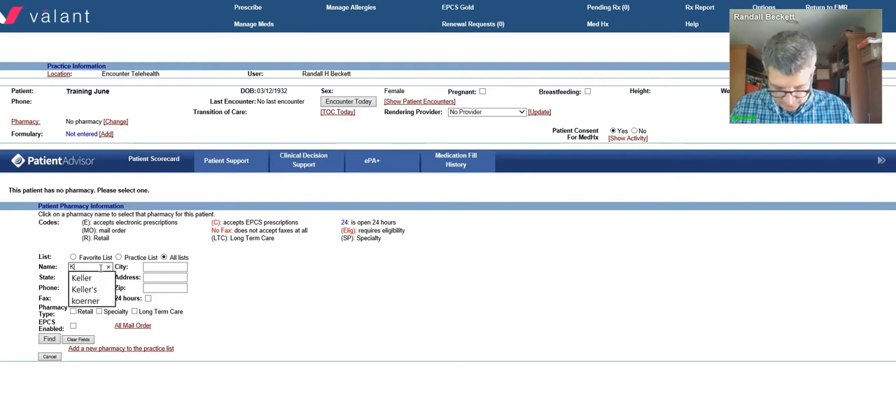
{"action": "type", "text": "eller"}
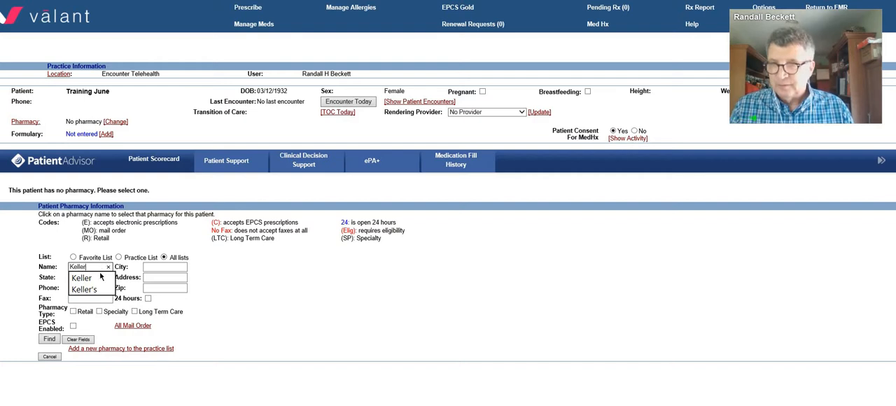
{"action": "left_click", "coordinate": [160, 266]}
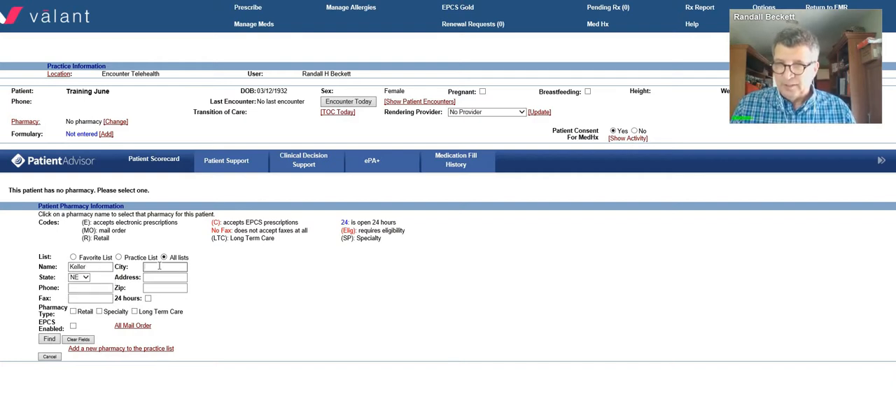
{"action": "type", "text": "Ponca"}
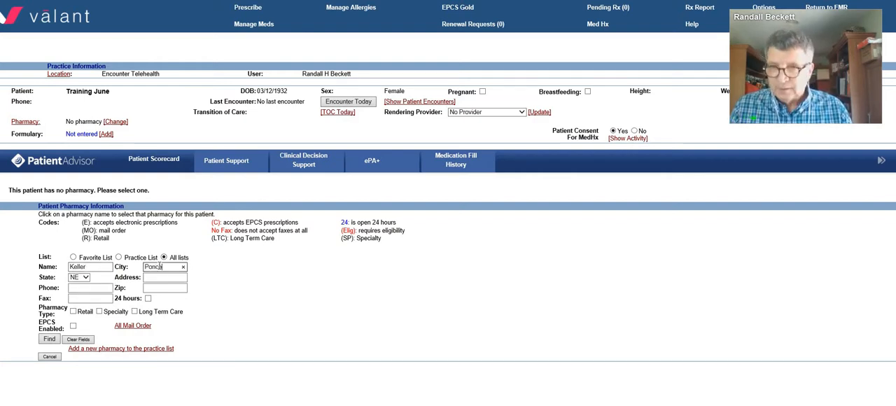
{"action": "left_click", "coordinate": [49, 339]}
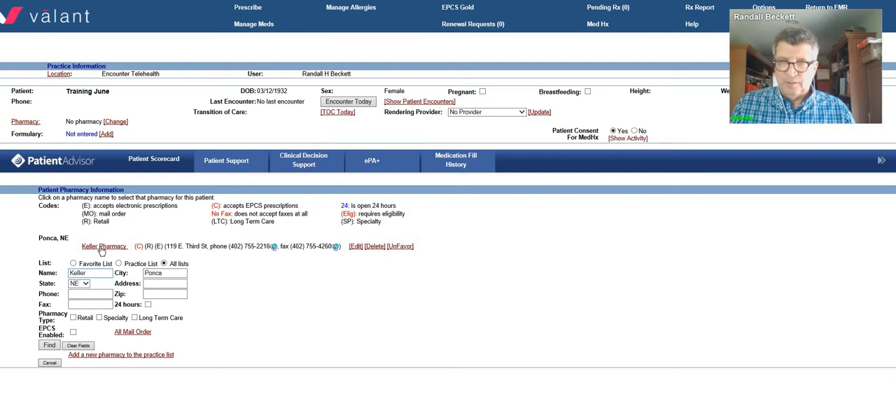
{"action": "left_click", "coordinate": [103, 246]}
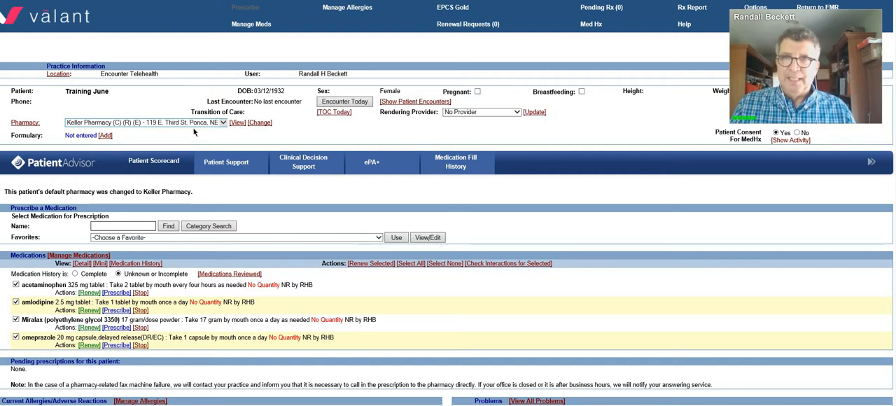
Step: Change the patient's default pharmacy to Omnicare of Nebraska, found by searching for the name Omnicare in NE
{"action": "left_click", "coordinate": [262, 124]}
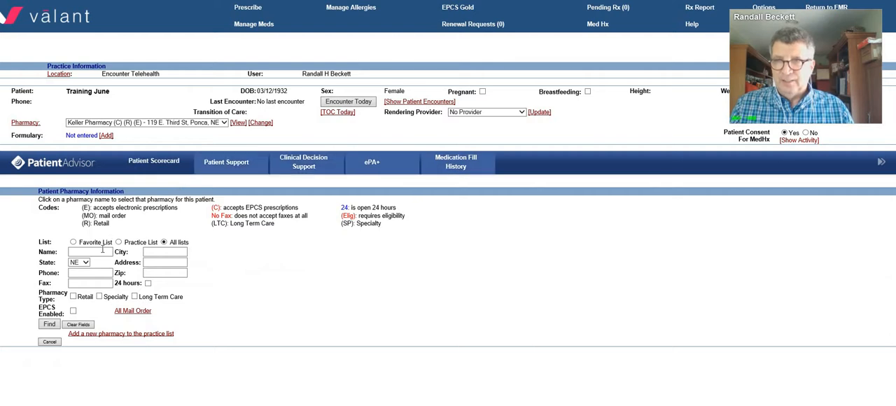
{"action": "left_click", "coordinate": [103, 251]}
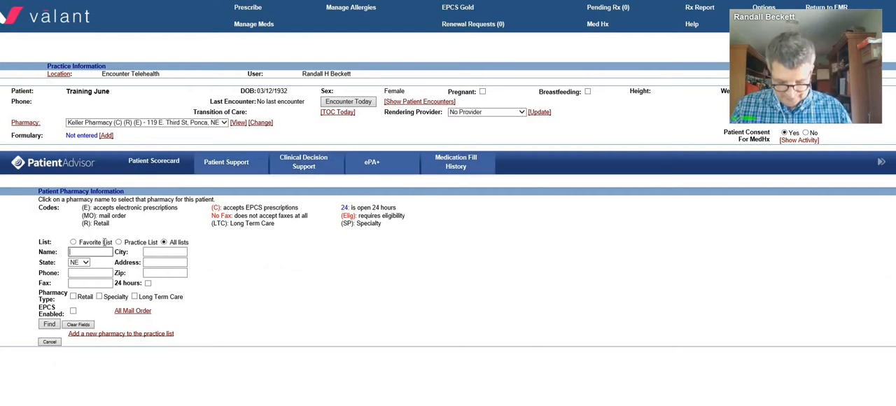
{"action": "type", "text": "Omnicare"}
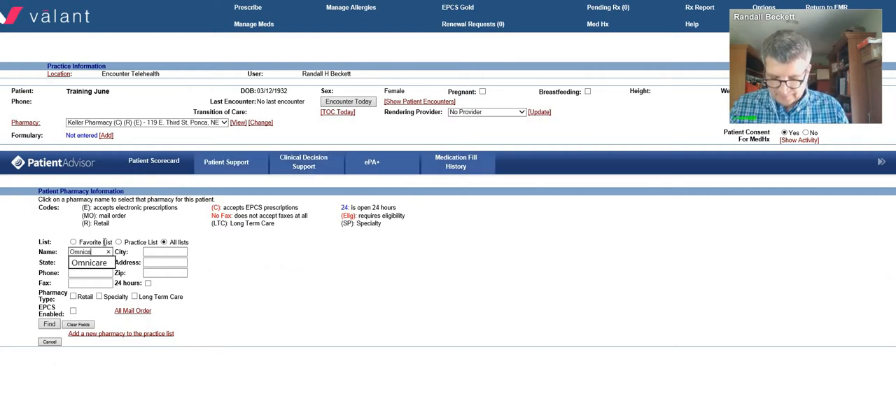
{"action": "left_click", "coordinate": [49, 324]}
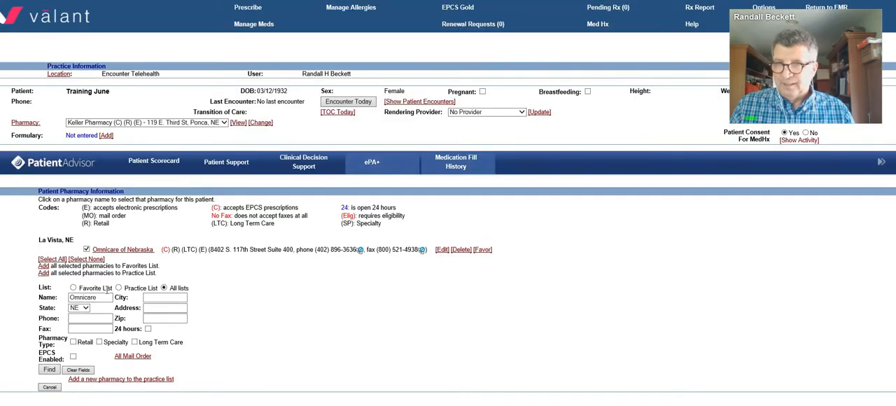
{"action": "left_click", "coordinate": [130, 252]}
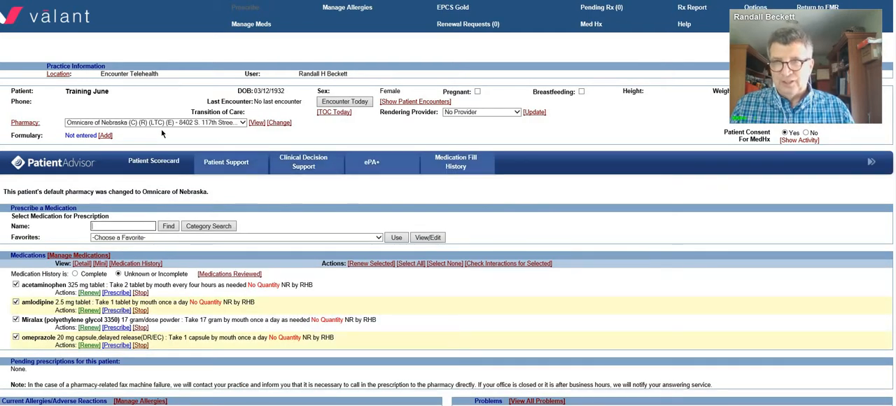
Step: Open the management of the patient's current allergies and adverse reactions
{"action": "scroll", "coordinate": [159, 261], "scroll_direction": "down", "scroll_amount": 2}
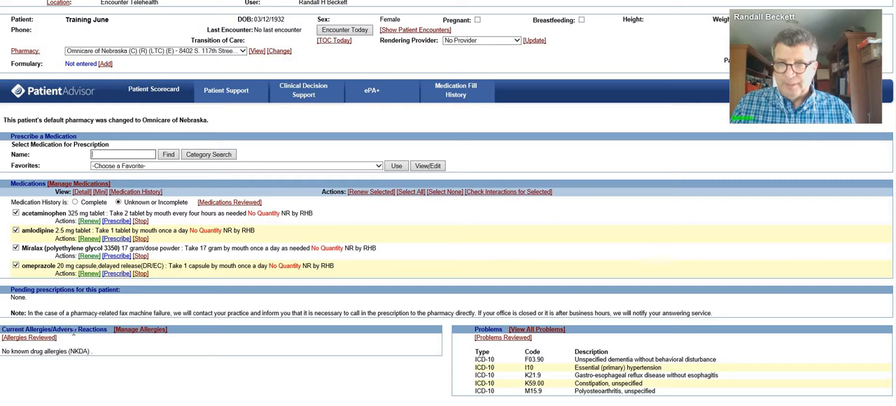
{"action": "left_click", "coordinate": [138, 336]}
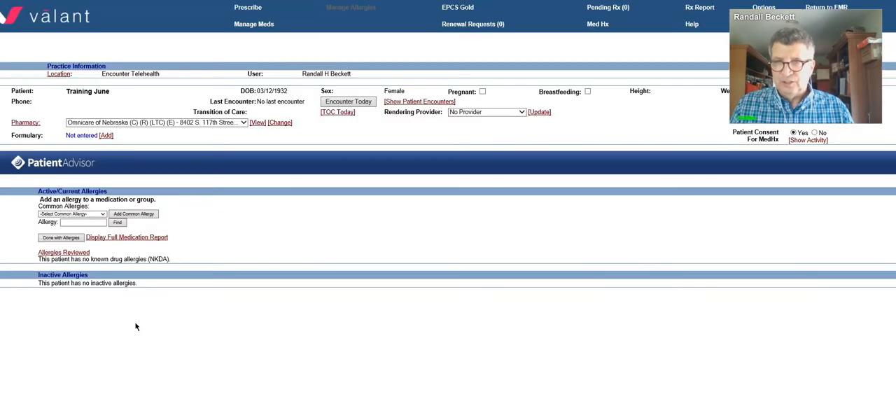
{"action": "left_click", "coordinate": [103, 214]}
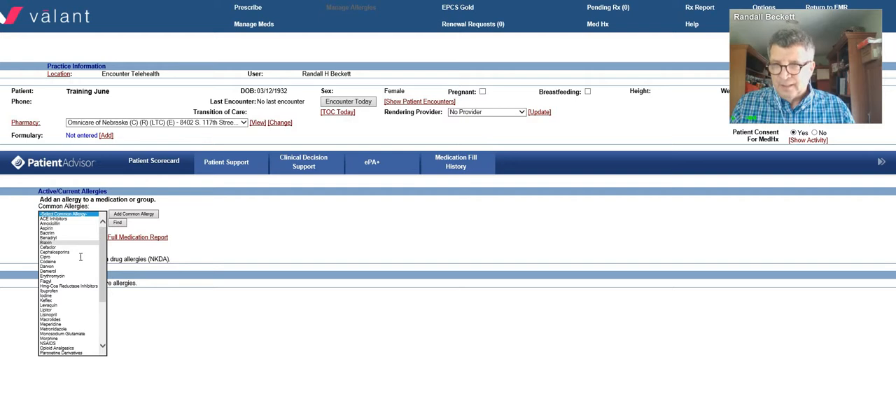
{"action": "scroll", "coordinate": [78, 263], "scroll_direction": "down", "scroll_amount": 1}
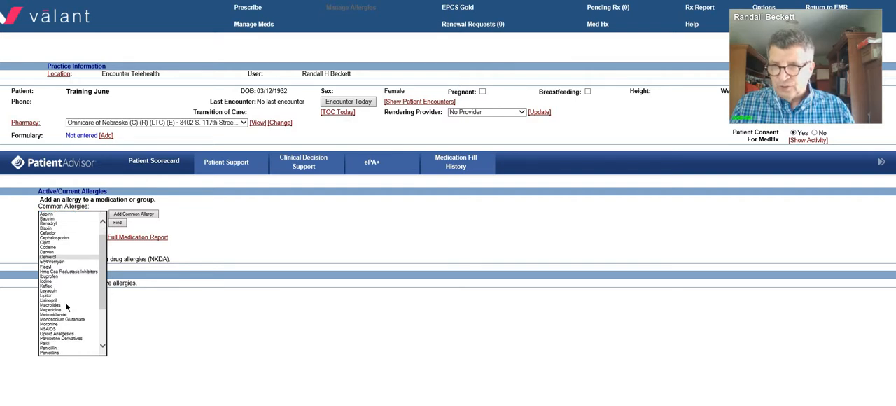
{"action": "left_click", "coordinate": [56, 350]}
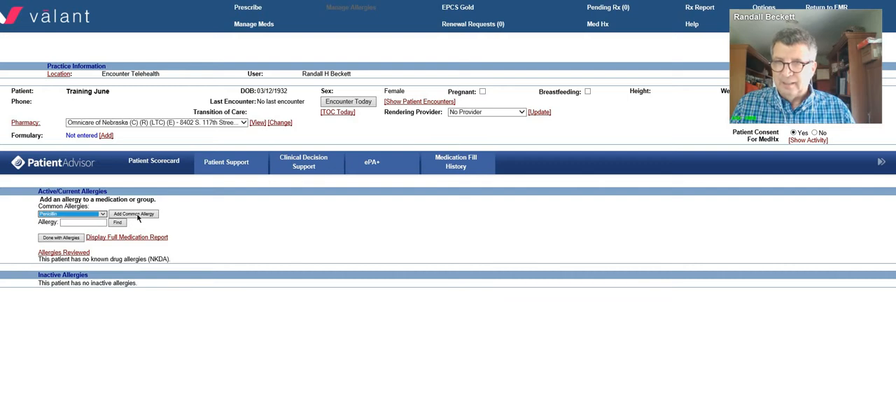
{"action": "left_click", "coordinate": [139, 216]}
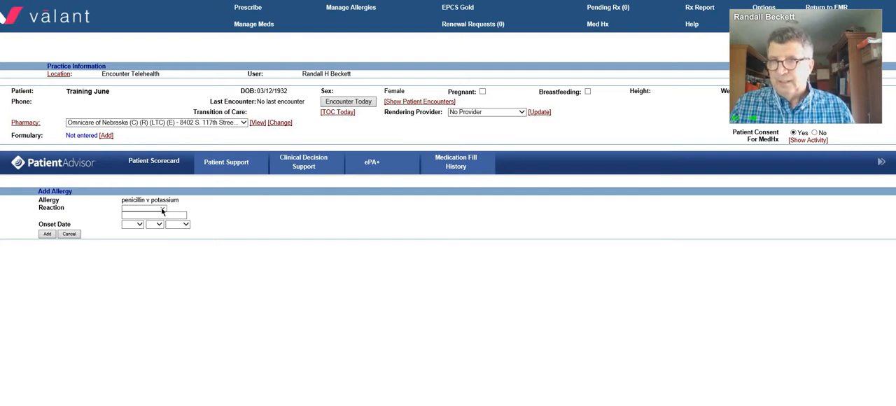
{"action": "left_click", "coordinate": [162, 210]}
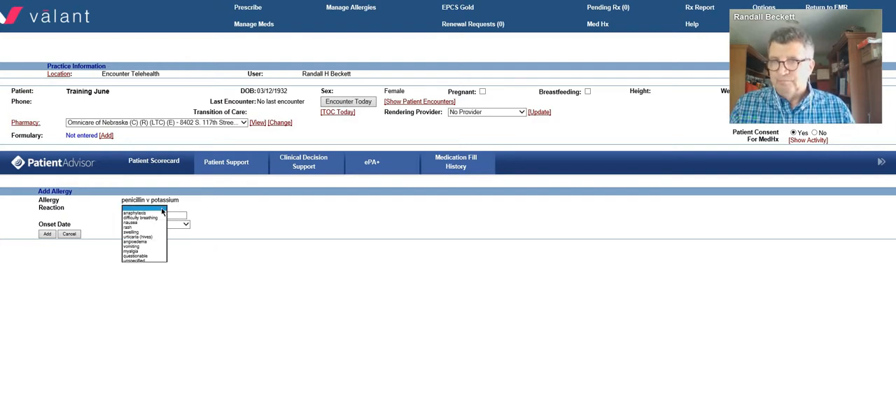
{"action": "left_click", "coordinate": [69, 234]}
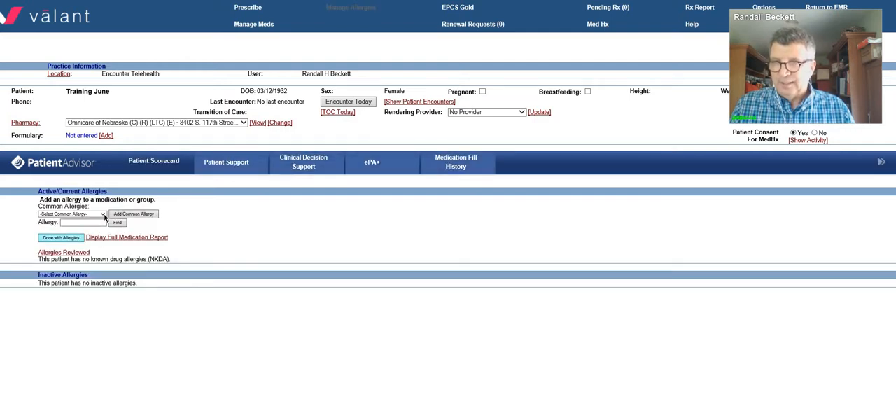
Step: Add Penicillin from the common allergies to the patient's active allergies, leaving the reaction and onset date blank
{"action": "left_click", "coordinate": [104, 215]}
{"action": "scroll", "coordinate": [70, 308], "scroll_direction": "down", "scroll_amount": 3}
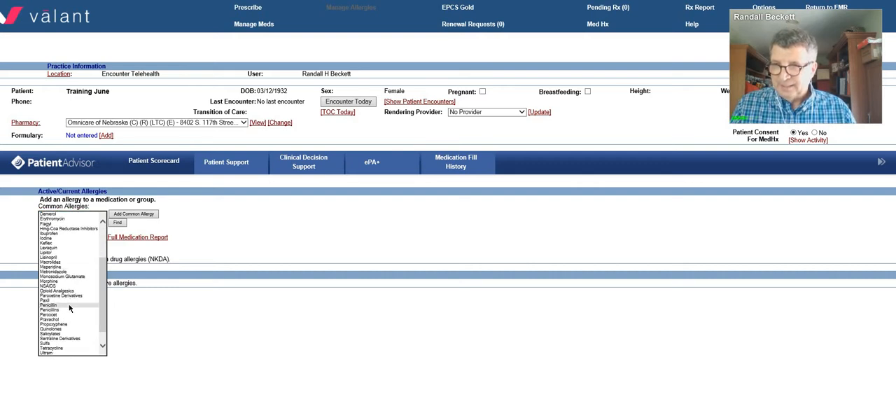
{"action": "left_click", "coordinate": [69, 305]}
{"action": "left_click", "coordinate": [128, 215]}
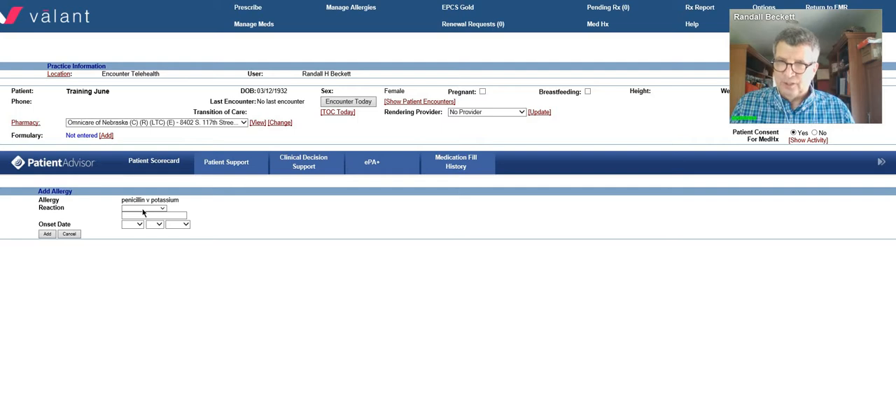
{"action": "left_click", "coordinate": [45, 235]}
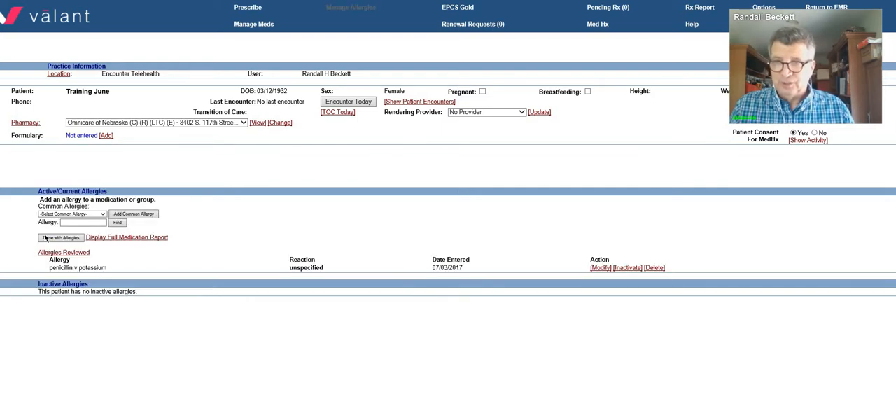
Step: Mark the patient's allergies as reviewed, and mark the medication list as reviewed in the medication management
{"action": "left_click", "coordinate": [83, 259]}
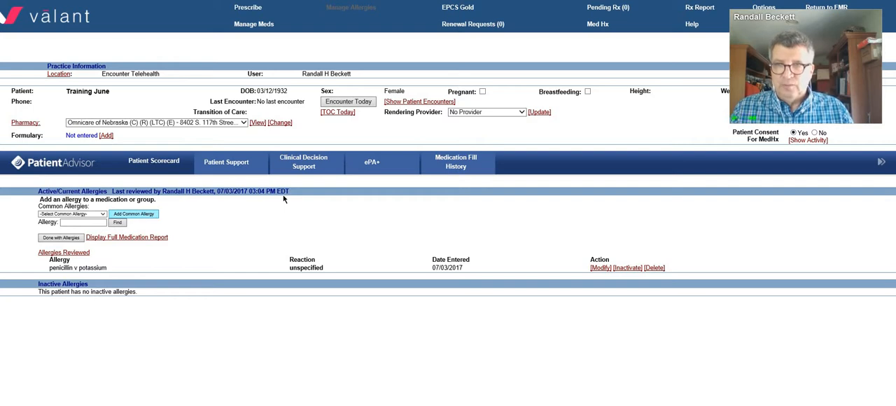
{"action": "left_click", "coordinate": [247, 25]}
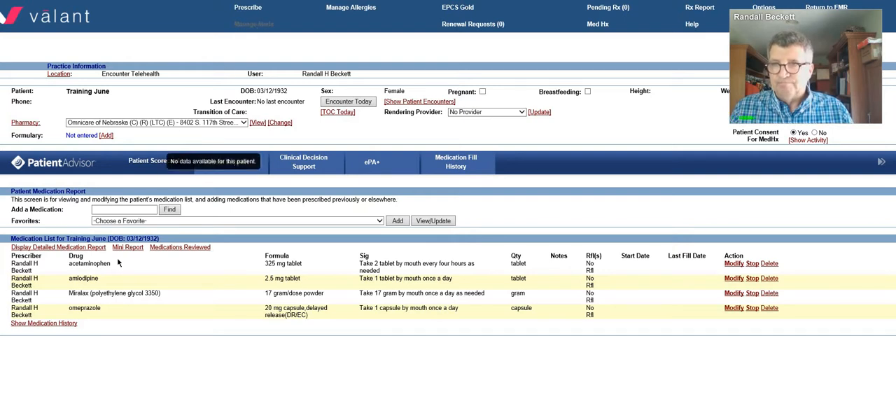
{"action": "left_click", "coordinate": [171, 249]}
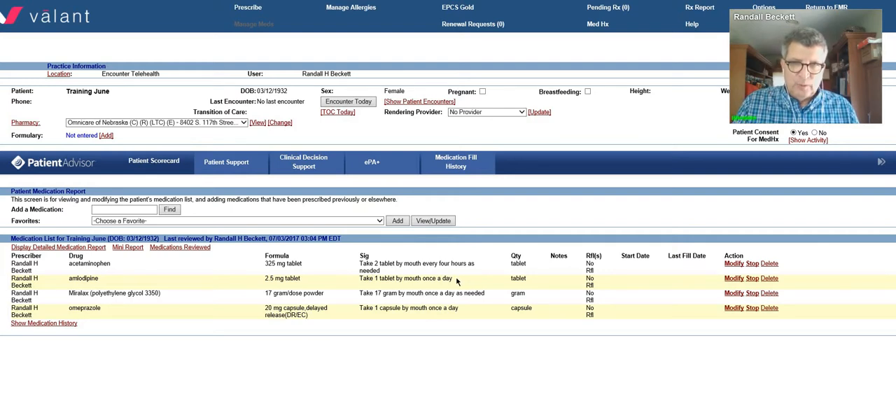
Step: Modify the patient's amlodipine 2.5 mg entry so that the frequency is twice a day
{"action": "left_click", "coordinate": [734, 278]}
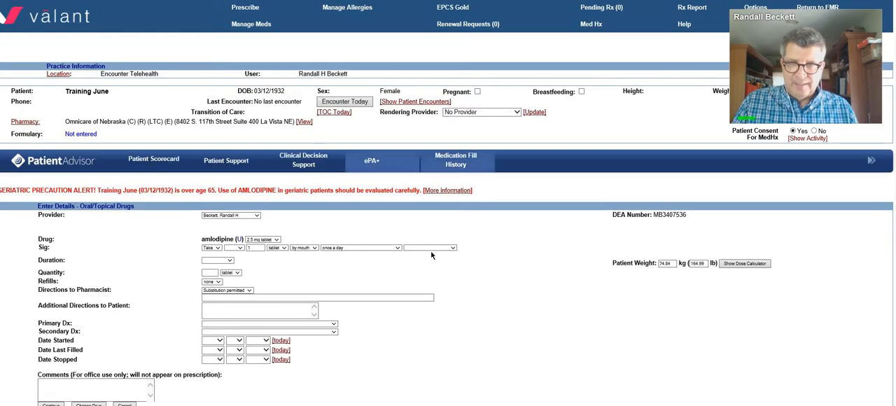
{"action": "left_click", "coordinate": [429, 249]}
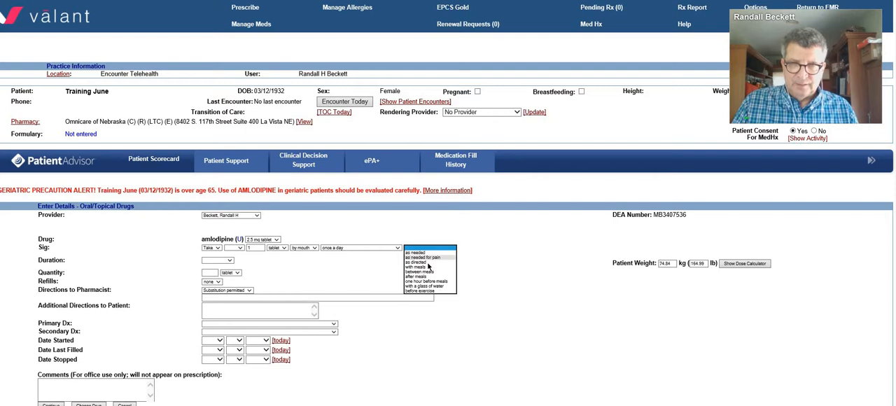
{"action": "left_click", "coordinate": [348, 249]}
{"action": "left_click", "coordinate": [348, 253]}
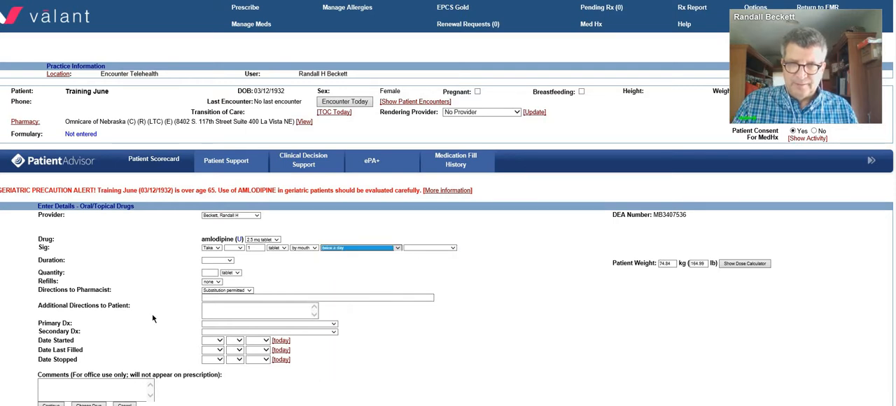
{"action": "left_click", "coordinate": [51, 404]}
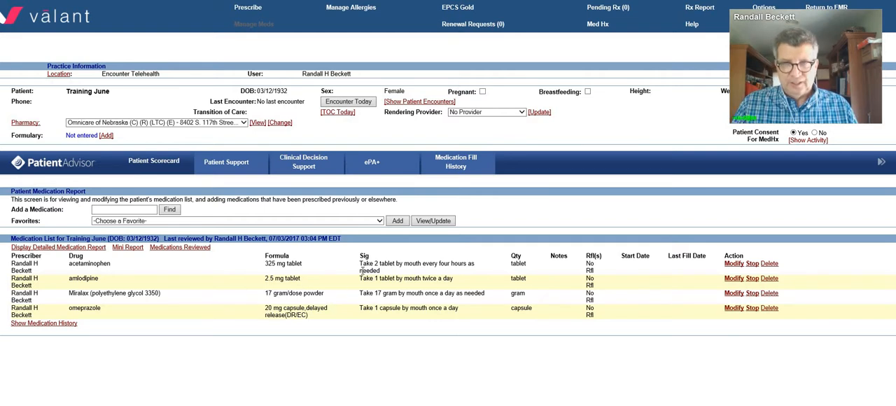
Step: Start adding the favorite Lasix (furosemide) 20 mg tablet, 1 every morning, to the patient's medication list
{"action": "left_click", "coordinate": [380, 222]}
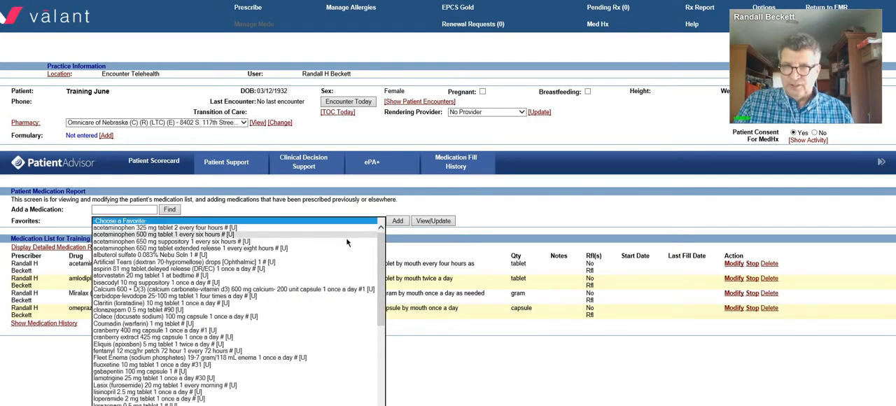
{"action": "scroll", "coordinate": [342, 249], "scroll_direction": "down", "scroll_amount": 2}
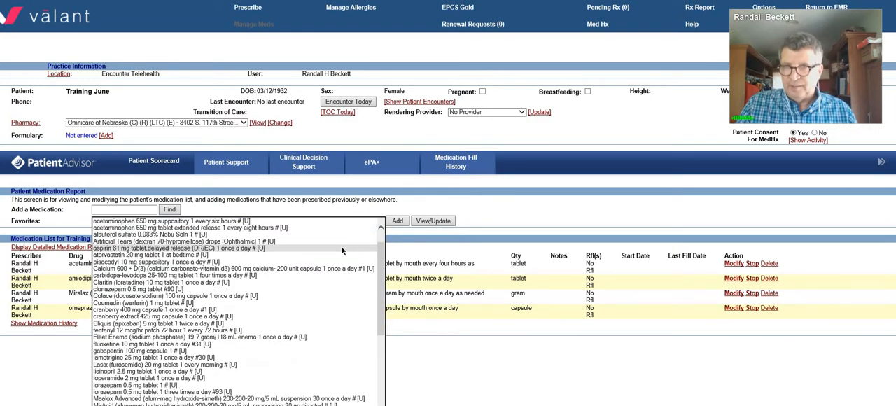
{"action": "scroll", "coordinate": [343, 250], "scroll_direction": "down", "scroll_amount": 3}
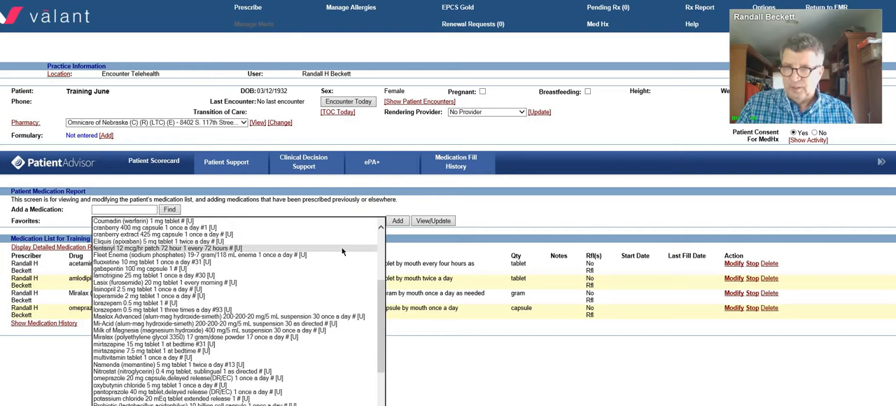
{"action": "left_click", "coordinate": [252, 283]}
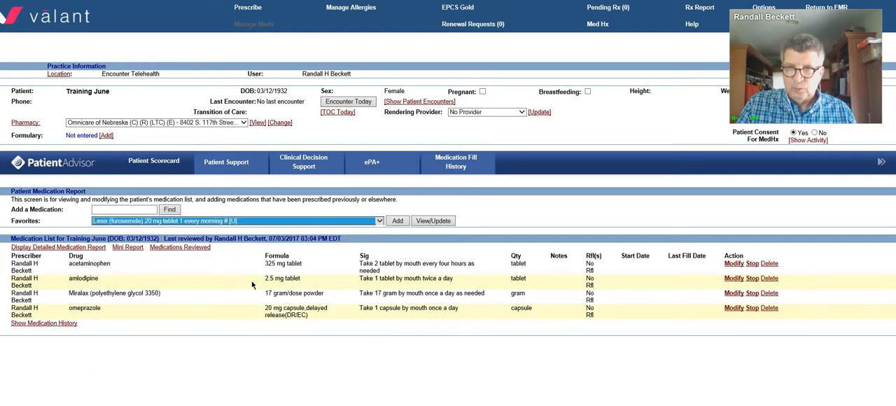
{"action": "left_click", "coordinate": [398, 222]}
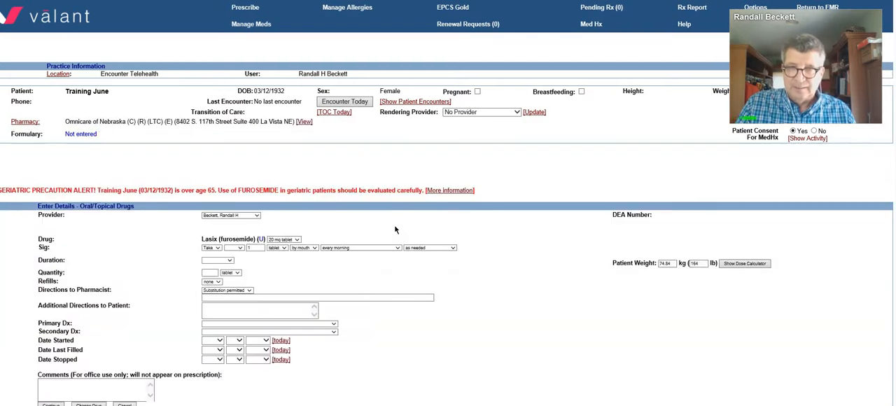
Step: Set the Lasix strength to 40 mg tablet, clear the "as needed" instruction and save the medication to the list
{"action": "left_click", "coordinate": [297, 240]}
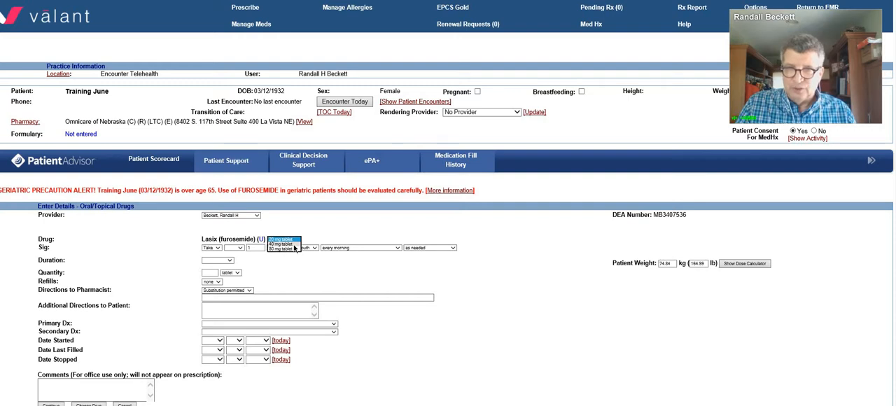
{"action": "left_click", "coordinate": [287, 244]}
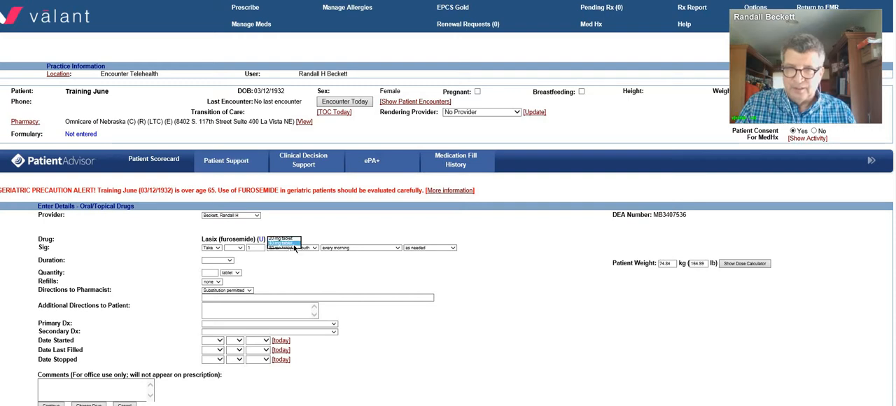
{"action": "left_click", "coordinate": [420, 248]}
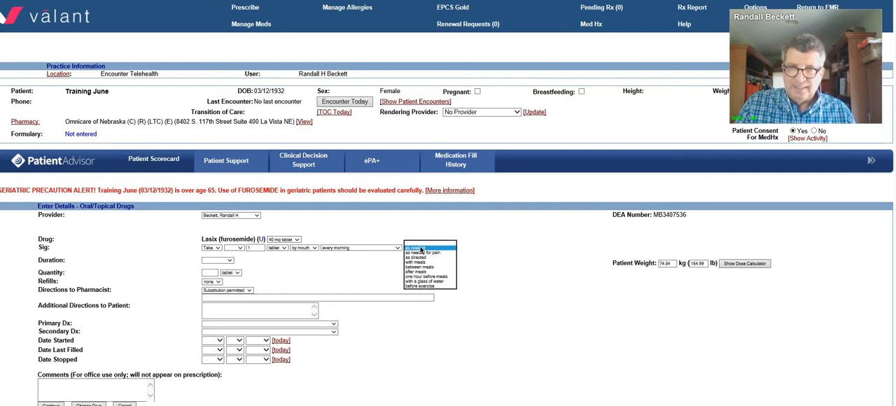
{"action": "left_click", "coordinate": [346, 284]}
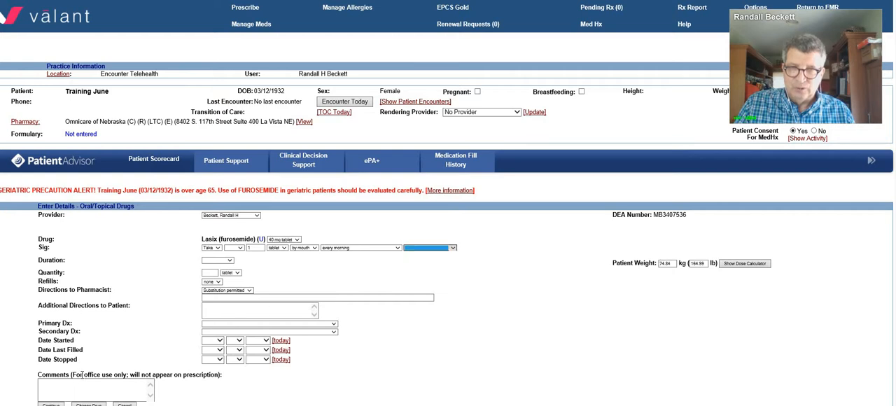
{"action": "left_click", "coordinate": [50, 405]}
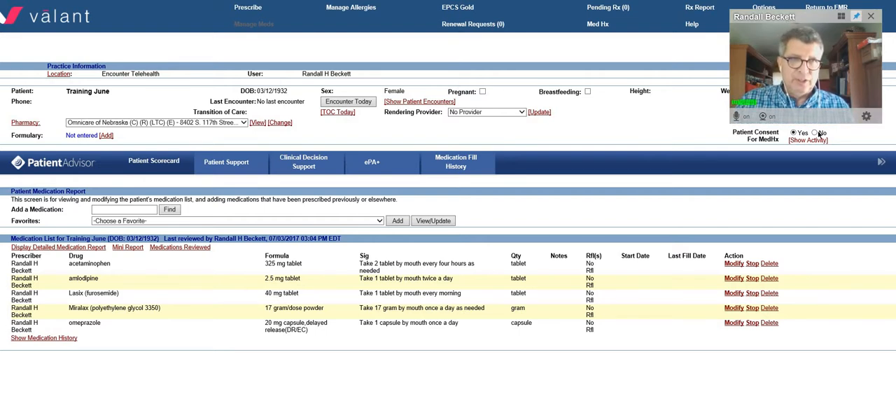
Step: Return to the EMR and open the Review of Systems section of the intake note
{"action": "left_click_drag", "start_coordinate": [821, 16], "coordinate": [824, 34]}
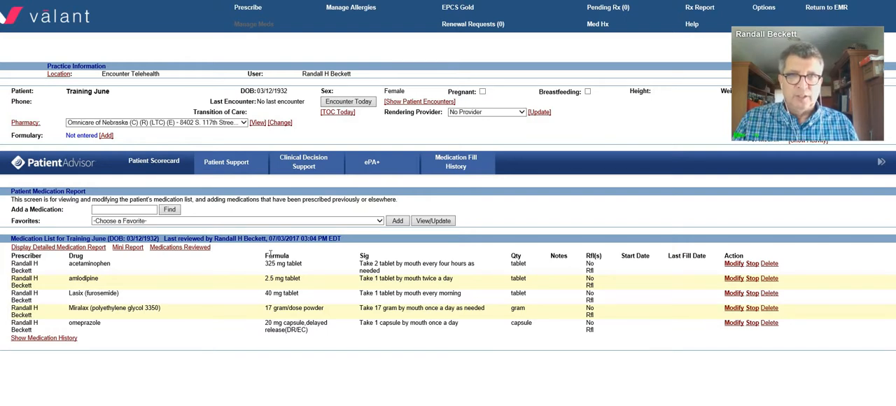
{"action": "left_click", "coordinate": [826, 8]}
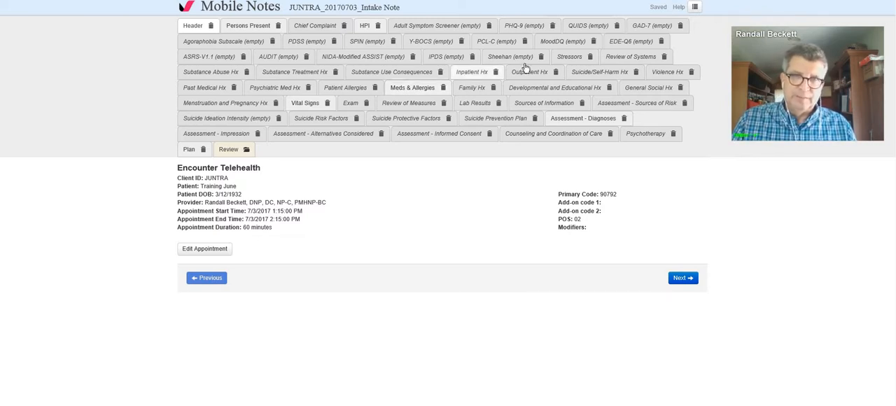
{"action": "left_click", "coordinate": [614, 59]}
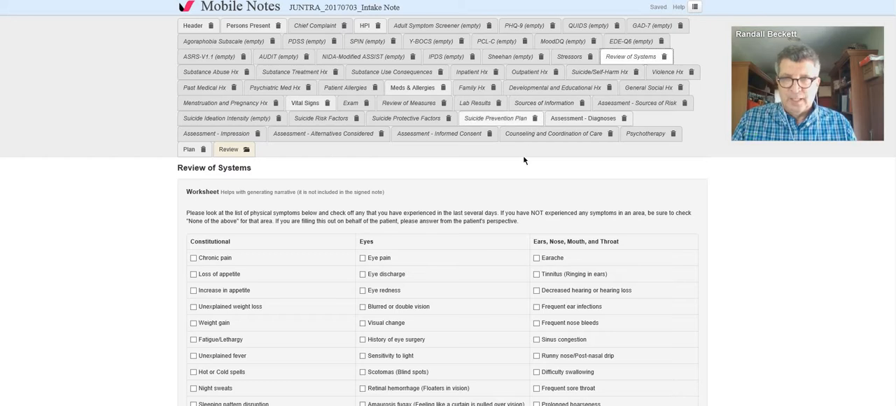
Step: Record decreased hearing or hearing loss, chronic pain, muscle weakness and chronic shortness of breath as symptoms in the Review of Systems worksheet
{"action": "scroll", "coordinate": [523, 160], "scroll_direction": "down", "scroll_amount": 2}
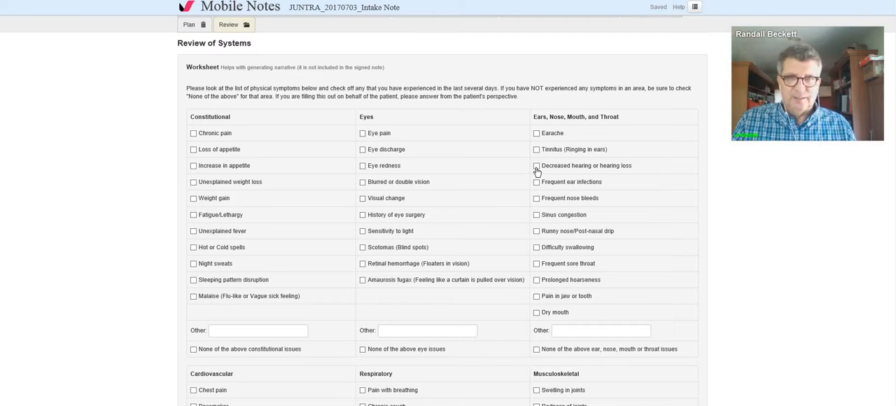
{"action": "left_click", "coordinate": [536, 166]}
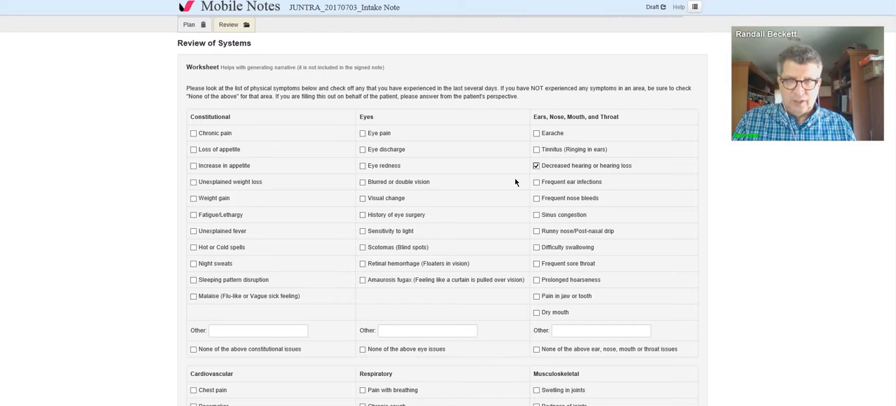
{"action": "left_click", "coordinate": [193, 134]}
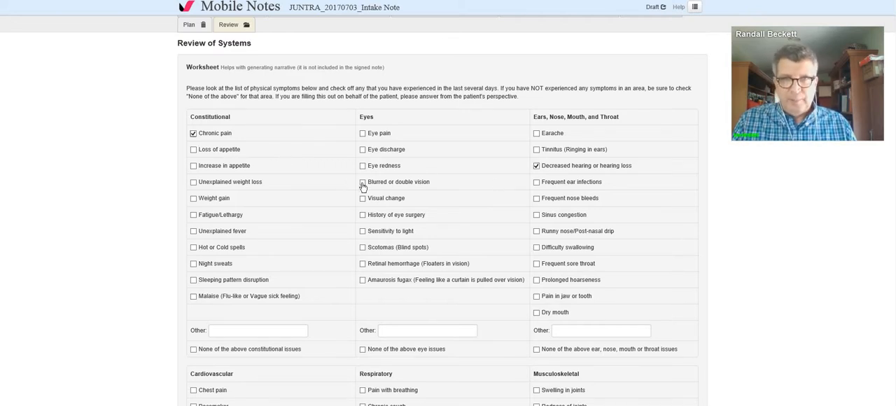
{"action": "scroll", "coordinate": [363, 186], "scroll_direction": "down", "scroll_amount": 5}
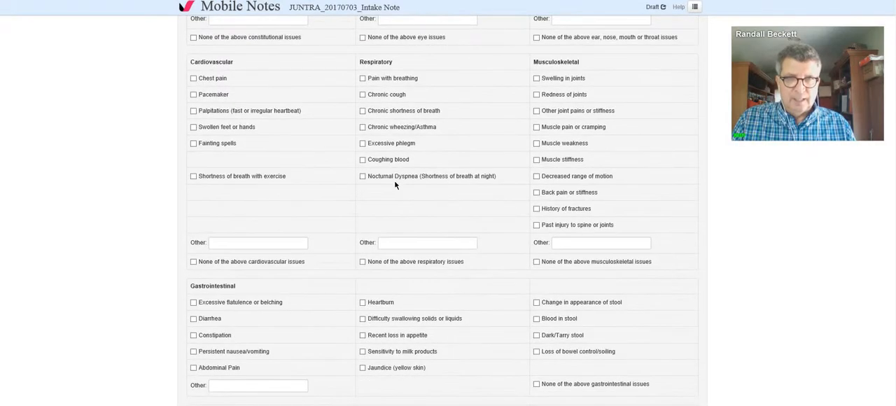
{"action": "left_click", "coordinate": [537, 145]}
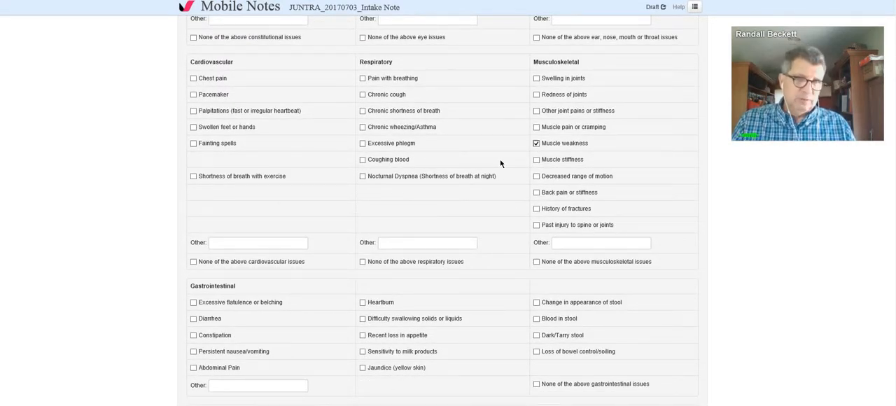
{"action": "scroll", "coordinate": [501, 163], "scroll_direction": "down", "scroll_amount": 4}
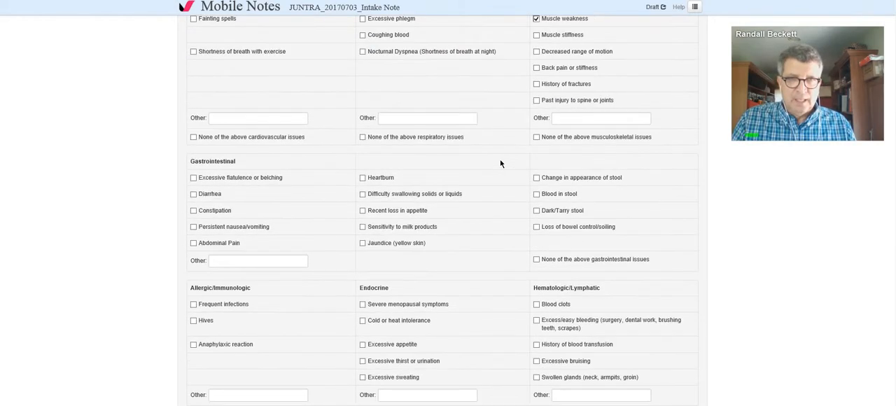
{"action": "scroll", "coordinate": [500, 163], "scroll_direction": "up", "scroll_amount": 2}
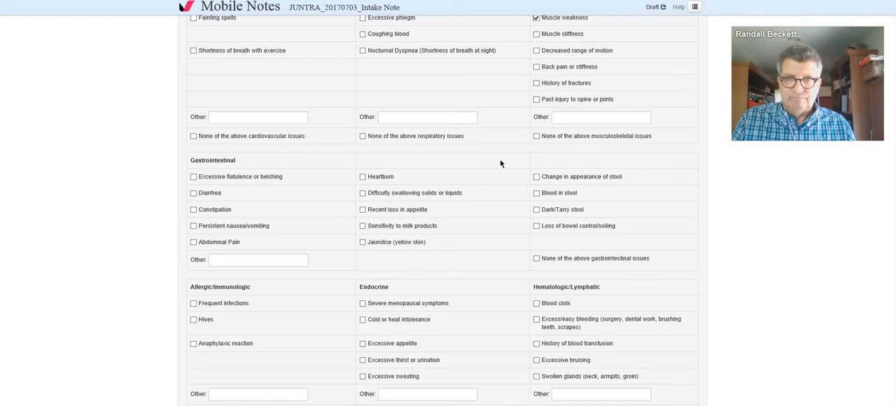
{"action": "scroll", "coordinate": [501, 163], "scroll_direction": "up", "scroll_amount": 2}
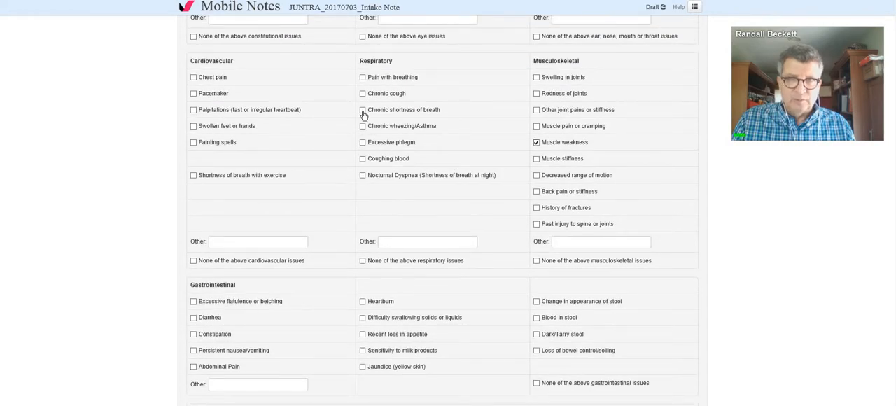
{"action": "left_click", "coordinate": [363, 110]}
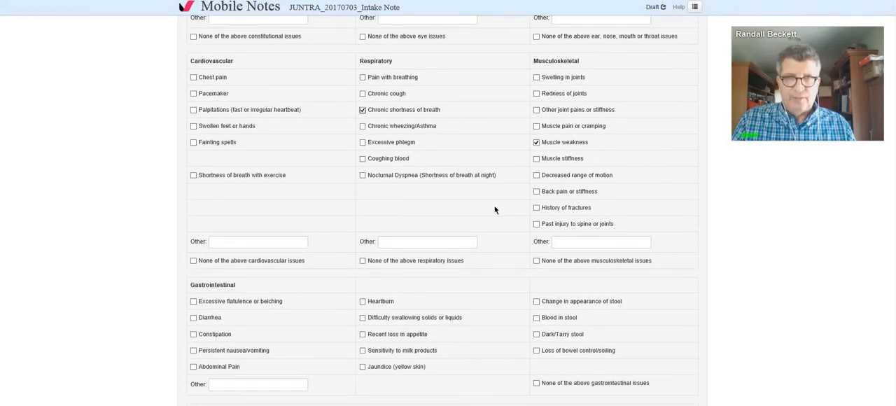
Step: Record anxiety and memory loss as psychiatric symptoms in the Review of Systems worksheet and generate the narrative
{"action": "scroll", "coordinate": [494, 209], "scroll_direction": "down", "scroll_amount": 7}
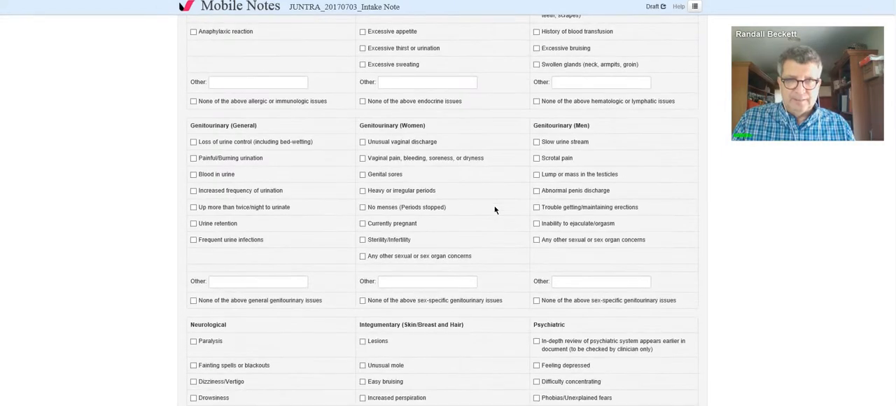
{"action": "scroll", "coordinate": [494, 209], "scroll_direction": "down", "scroll_amount": 4}
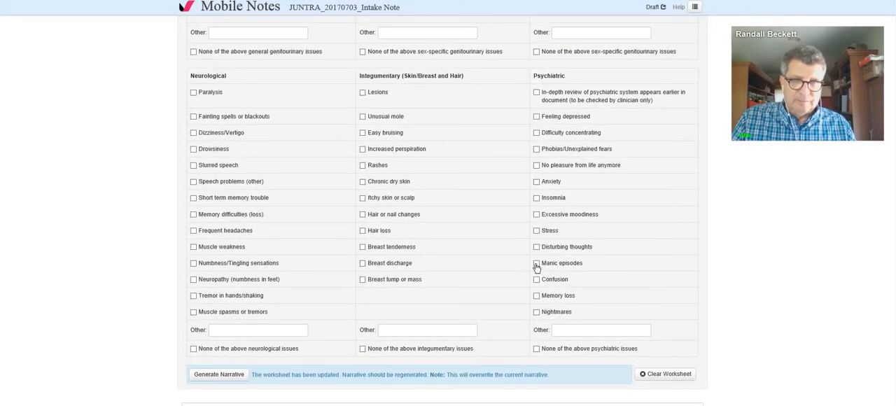
{"action": "left_click", "coordinate": [537, 184]}
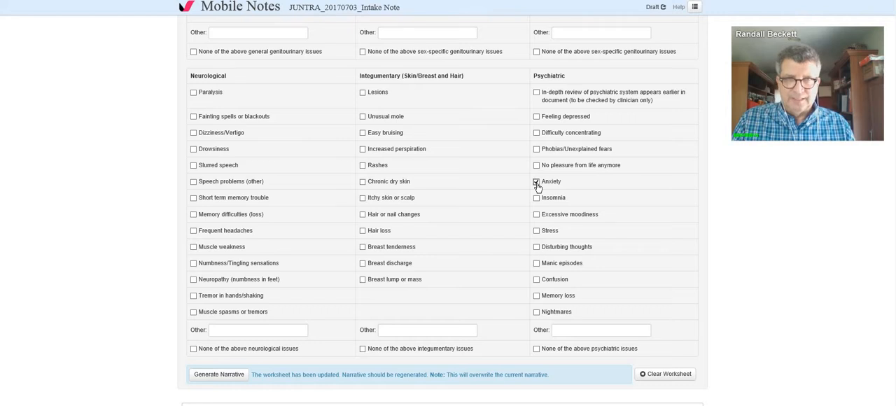
{"action": "left_click", "coordinate": [536, 296]}
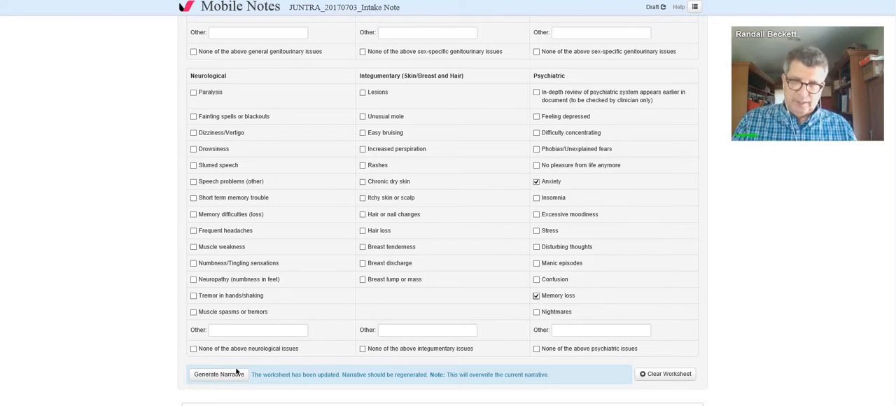
{"action": "scroll", "coordinate": [240, 361], "scroll_direction": "down", "scroll_amount": 3}
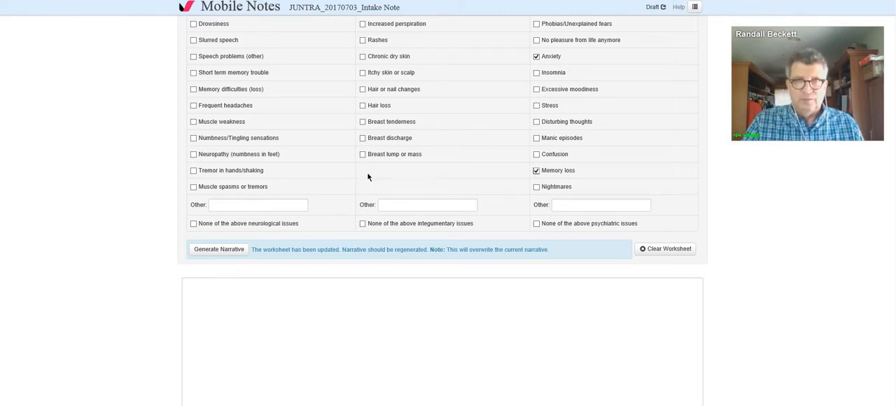
{"action": "left_click", "coordinate": [227, 252]}
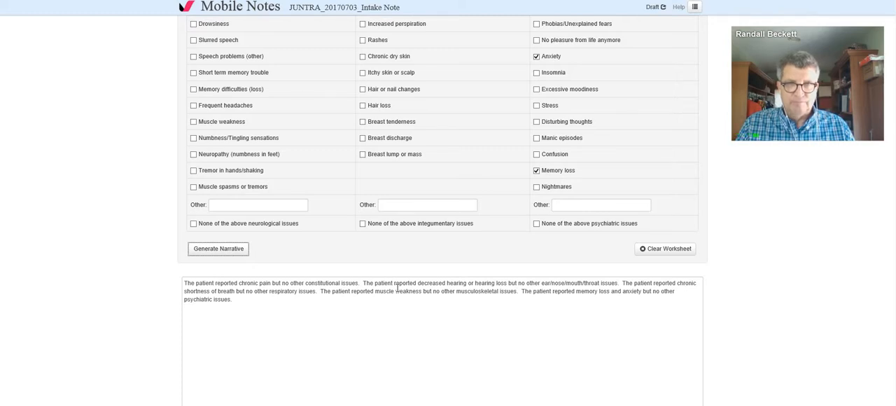
Step: In the Exam section, record appearance as appropriate dress, adequate grooming and hygiene, with "wheelchair" as the assistive device
{"action": "scroll", "coordinate": [397, 289], "scroll_direction": "up", "scroll_amount": 15}
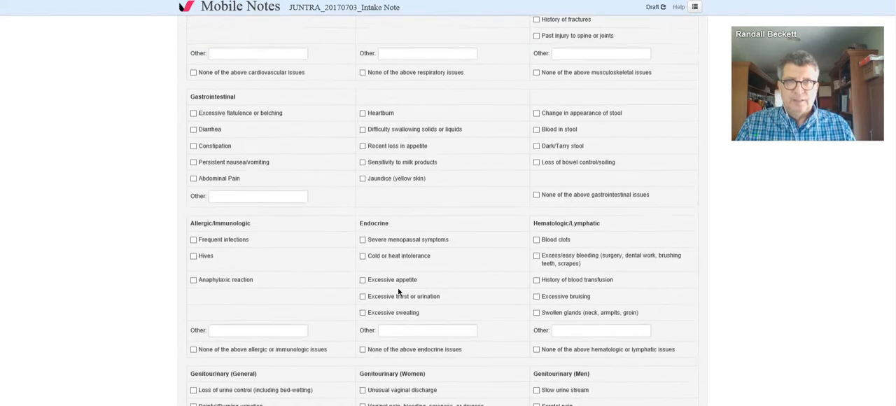
{"action": "scroll", "coordinate": [398, 292], "scroll_direction": "up", "scroll_amount": 5}
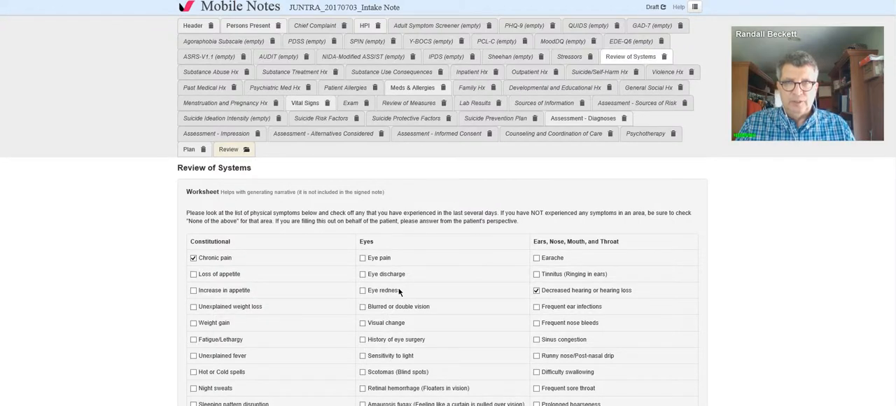
{"action": "left_click", "coordinate": [352, 107]}
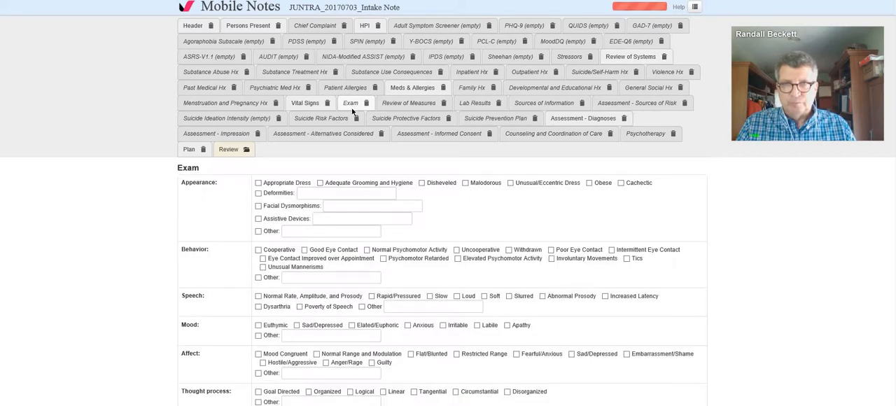
{"action": "left_click", "coordinate": [259, 182]}
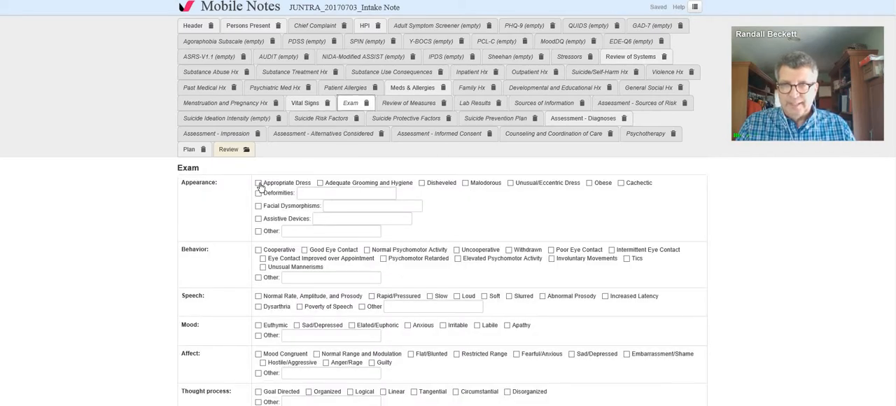
{"action": "left_click", "coordinate": [320, 183]}
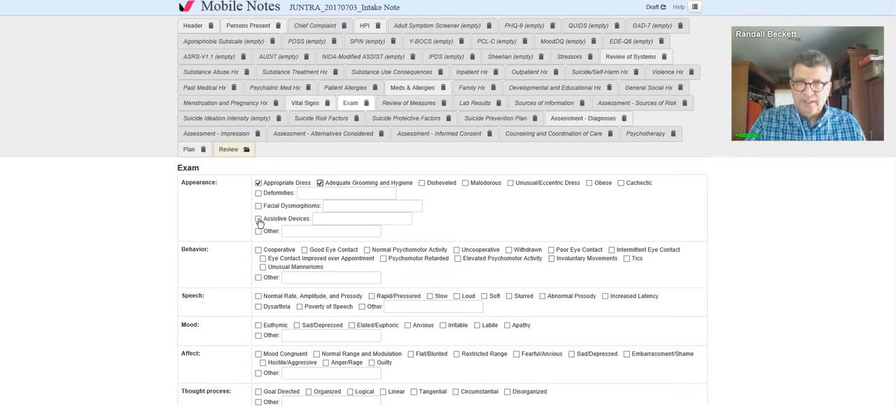
{"action": "left_click", "coordinate": [335, 217]}
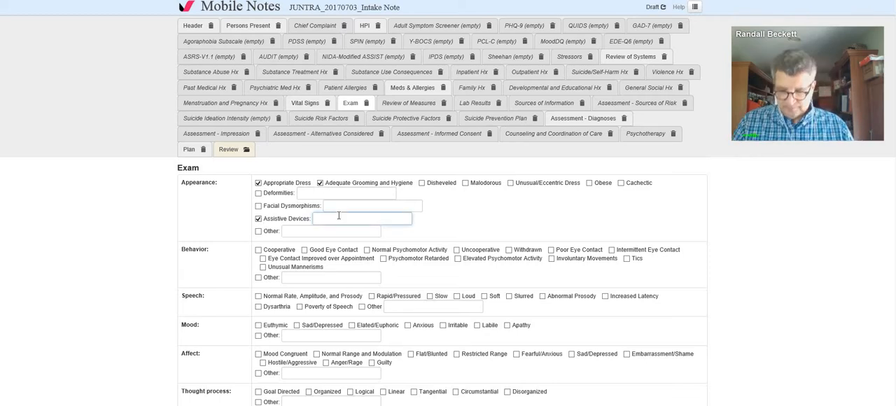
{"action": "type", "text": "whee"}
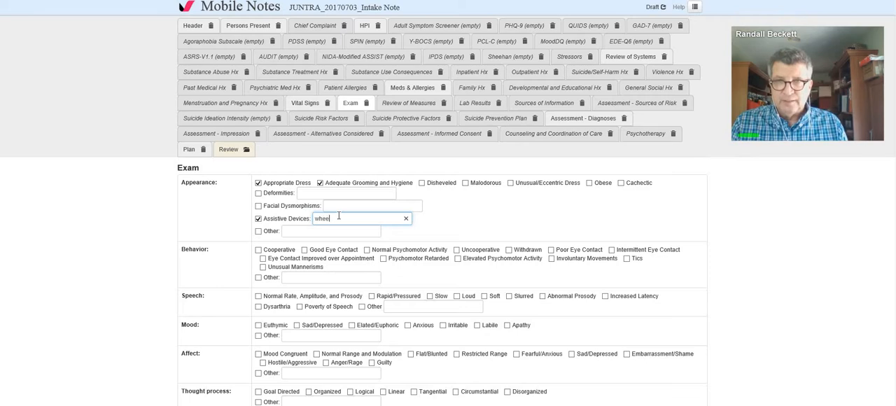
{"action": "type", "text": "lcha"}
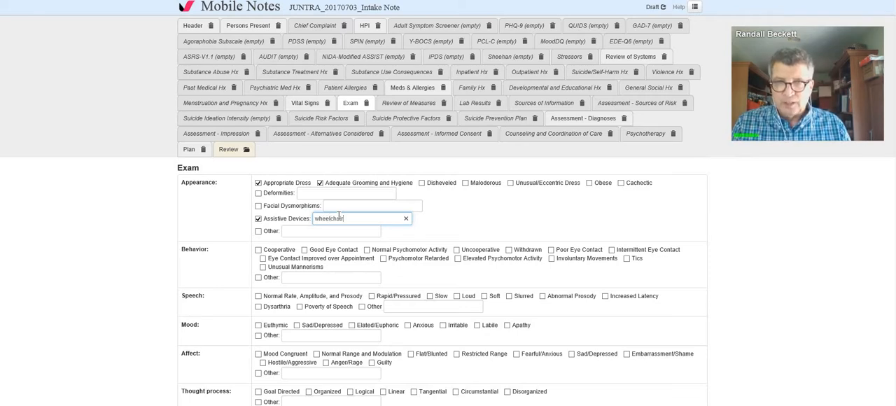
{"action": "type", "text": "ir"}
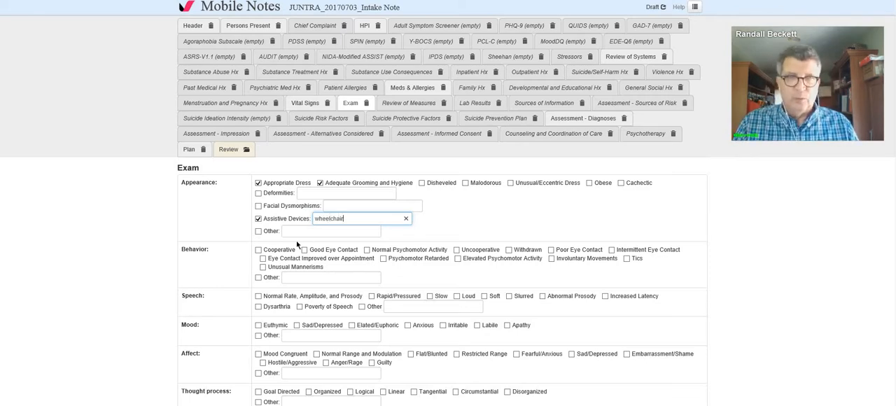
Step: Record cooperative behavior with good eye contact, speech of normal rate, amplitude and prosody, and mood-congruent affect in the exam
{"action": "left_click", "coordinate": [271, 251]}
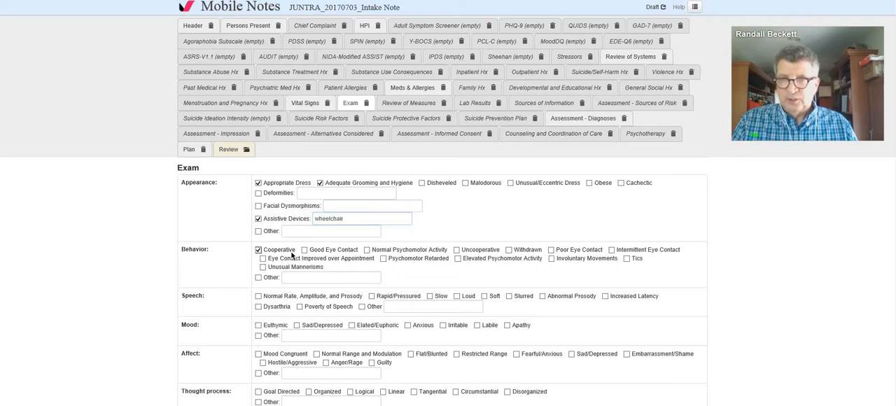
{"action": "left_click", "coordinate": [304, 250]}
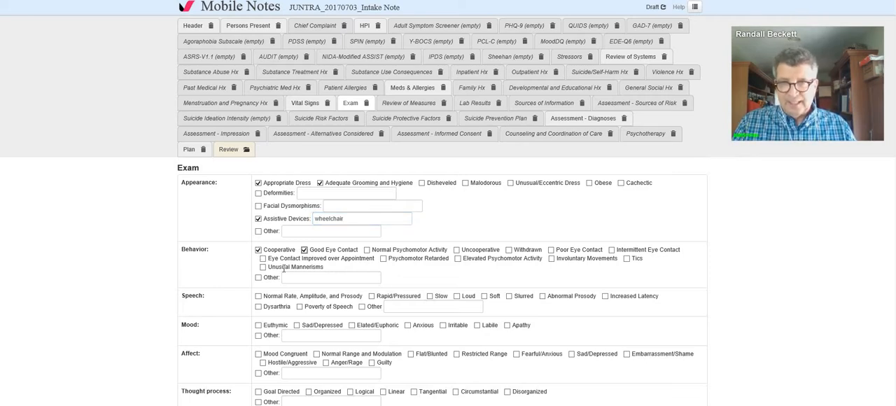
{"action": "scroll", "coordinate": [285, 274], "scroll_direction": "down", "scroll_amount": 1}
{"action": "left_click", "coordinate": [259, 235]}
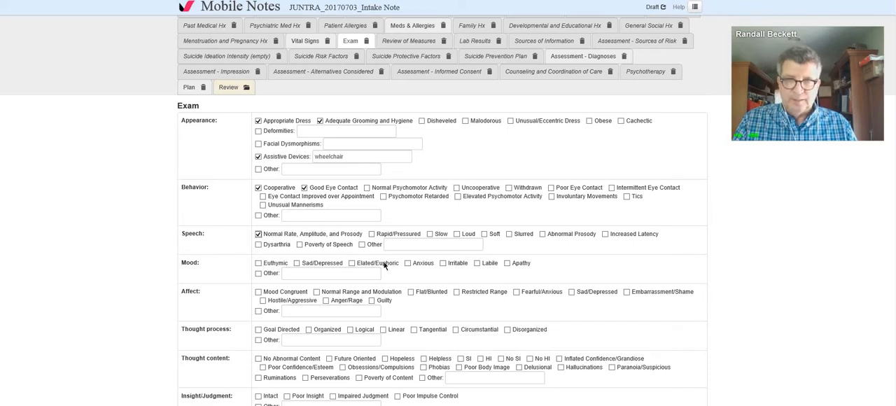
{"action": "left_click", "coordinate": [259, 292]}
Step: Record thought process as other "confused", no abnormal thought content, impaired judgment and alert/awake consciousness in the exam
{"action": "scroll", "coordinate": [259, 291], "scroll_direction": "down", "scroll_amount": 3}
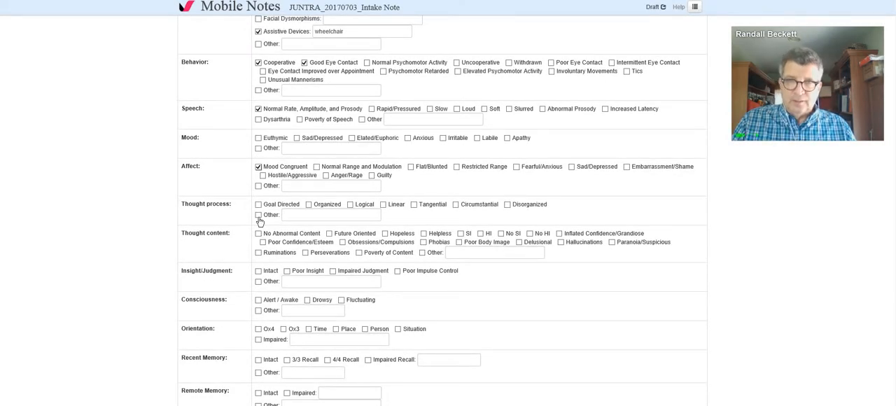
{"action": "left_click", "coordinate": [297, 215]}
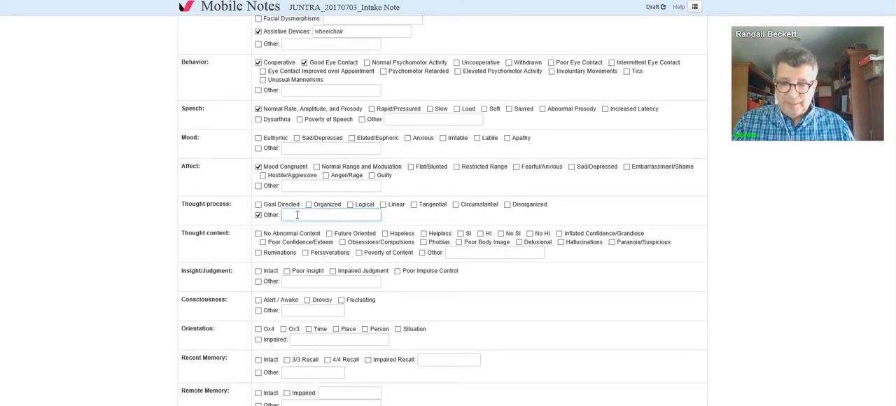
{"action": "type", "text": "confused"}
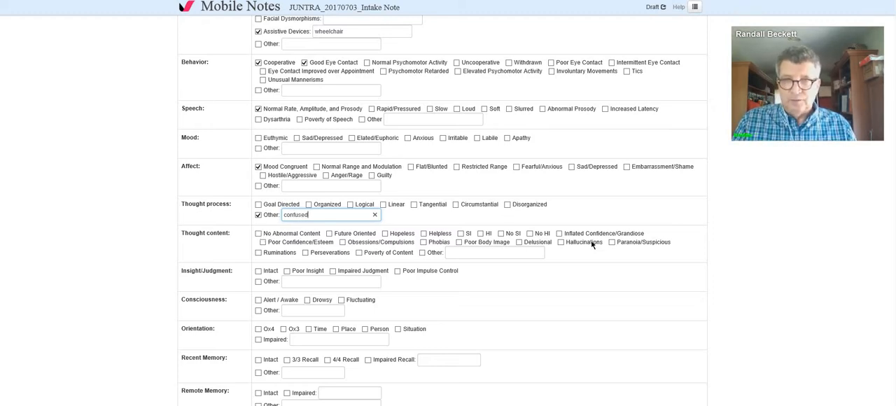
{"action": "left_click", "coordinate": [259, 234]}
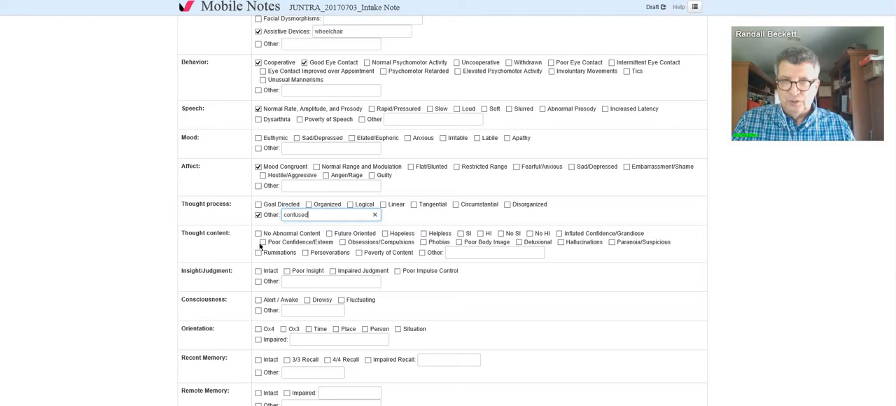
{"action": "left_click", "coordinate": [333, 271]}
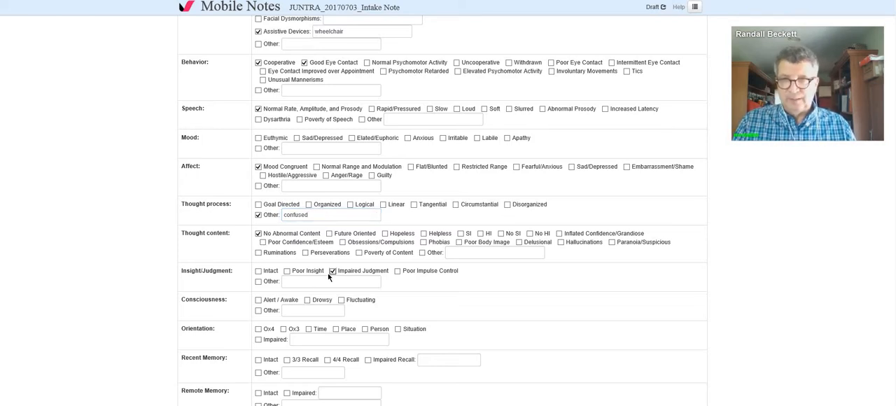
{"action": "scroll", "coordinate": [267, 259], "scroll_direction": "down", "scroll_amount": 1}
{"action": "left_click", "coordinate": [258, 238]}
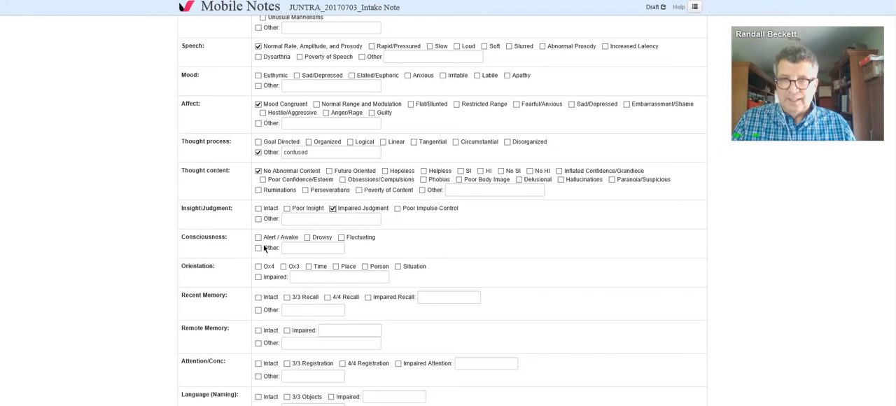
Step: Review the remaining exam items and open the Assessment - Diagnoses section of the note at the patient's diagnosis lists
{"action": "scroll", "coordinate": [280, 252], "scroll_direction": "down", "scroll_amount": 3}
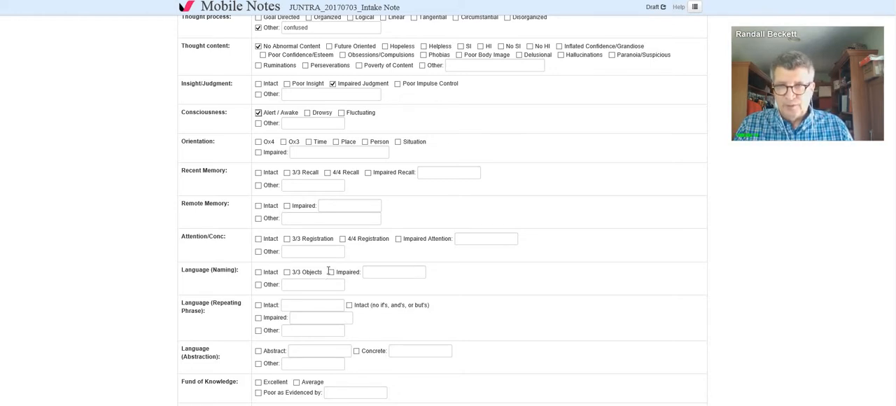
{"action": "scroll", "coordinate": [353, 203], "scroll_direction": "down", "scroll_amount": 3}
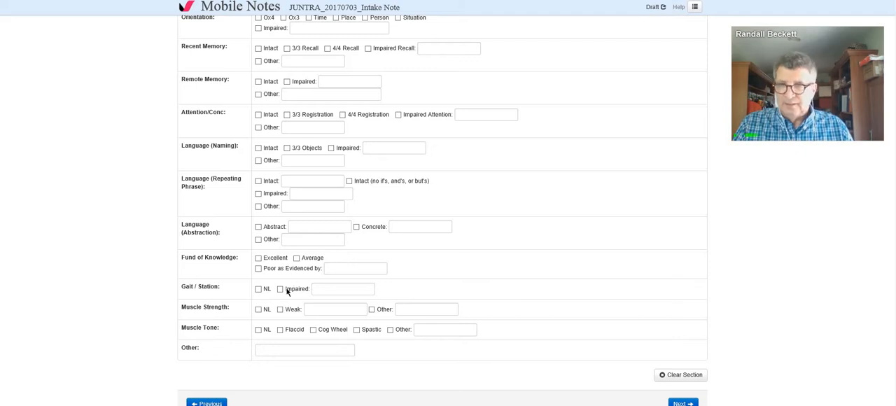
{"action": "scroll", "coordinate": [292, 278], "scroll_direction": "up", "scroll_amount": 3}
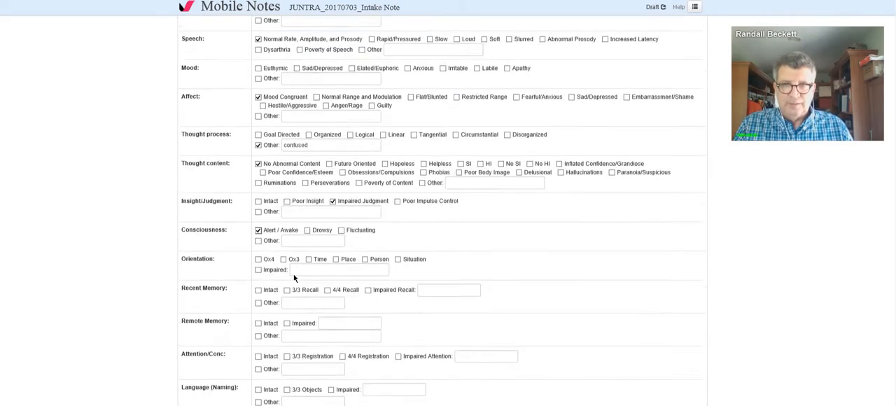
{"action": "scroll", "coordinate": [293, 278], "scroll_direction": "up", "scroll_amount": 3}
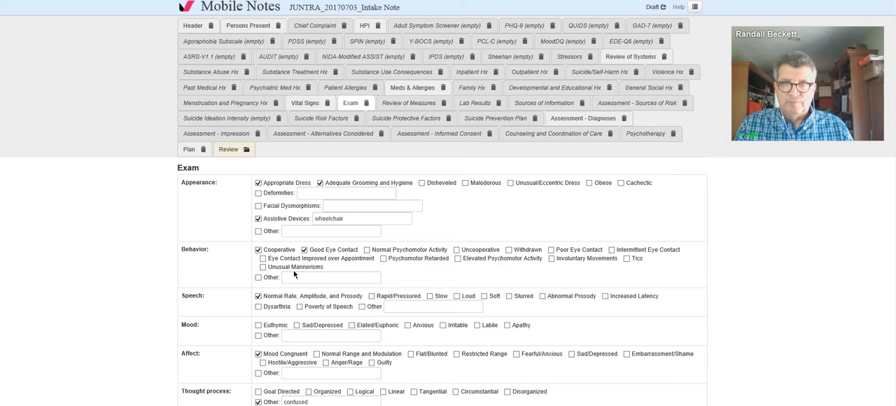
{"action": "left_click", "coordinate": [580, 120]}
{"action": "scroll", "coordinate": [558, 192], "scroll_direction": "down", "scroll_amount": 3}
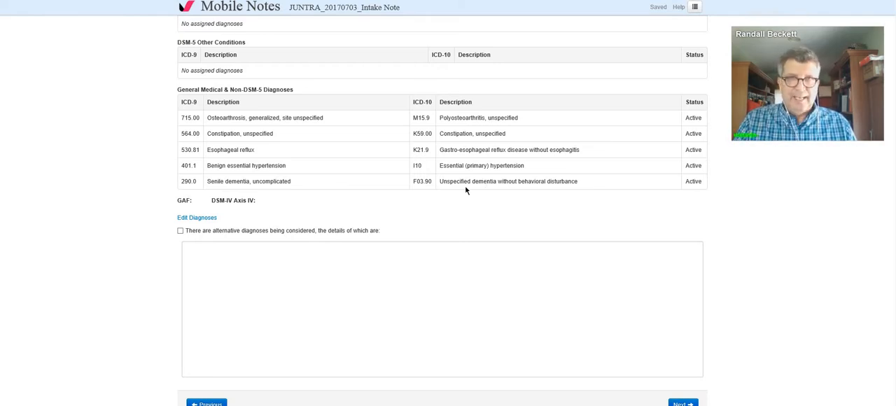
Step: Open the patient's current diagnoses for editing and search for code F41.1 as a new diagnosis
{"action": "left_click", "coordinate": [203, 218]}
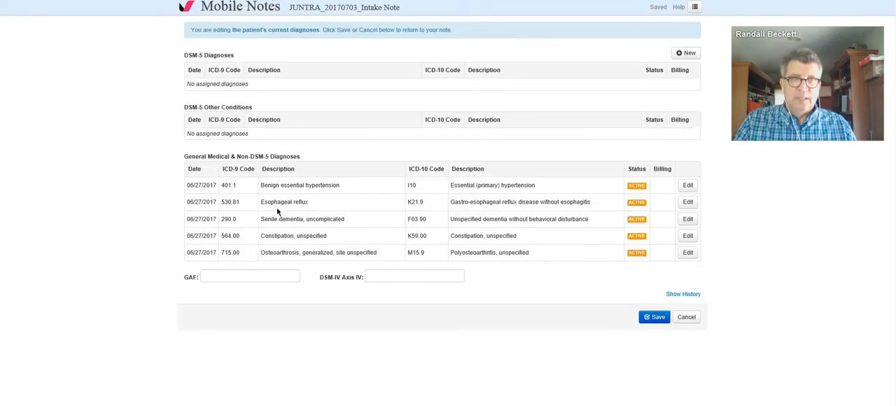
{"action": "left_click", "coordinate": [685, 56]}
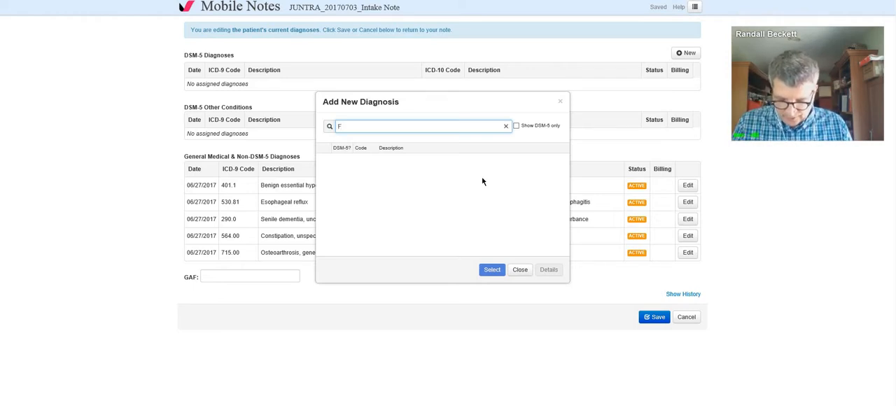
{"action": "type", "text": "1.1"}
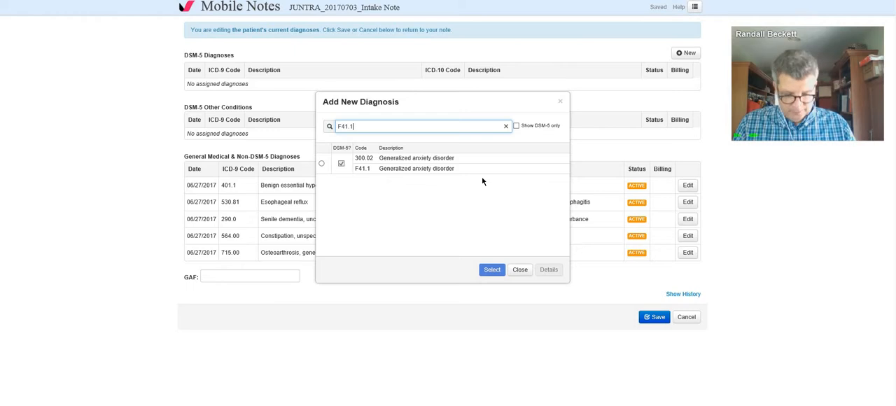
{"action": "type", "text": "g"}
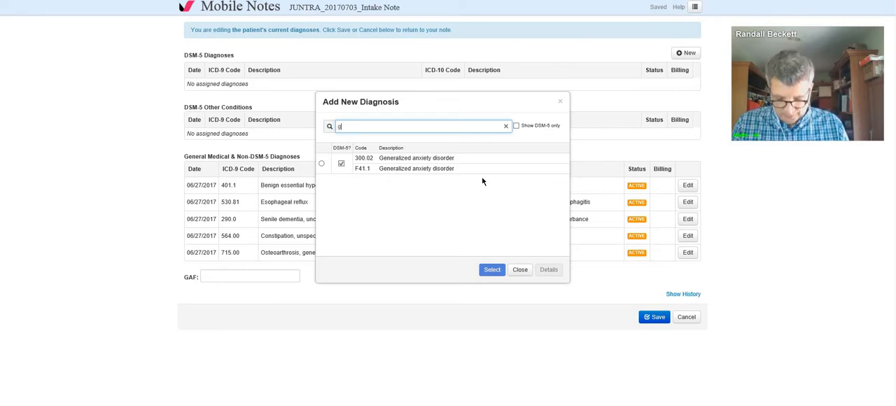
{"action": "type", "text": "e"}
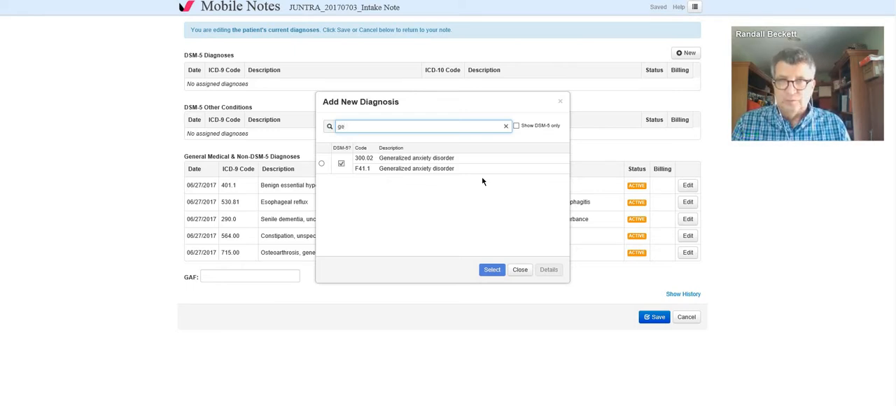
{"action": "key", "text": "BackSpace"}
{"action": "key", "text": "BackSpace"}
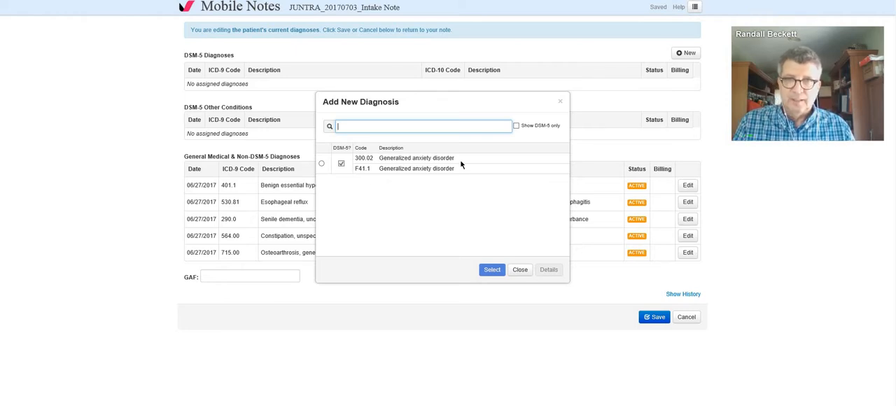
Step: Search the new-diagnosis list for "generalized anxi" and select Generalized anxiety disorder, F41.1
{"action": "type", "text": "g"}
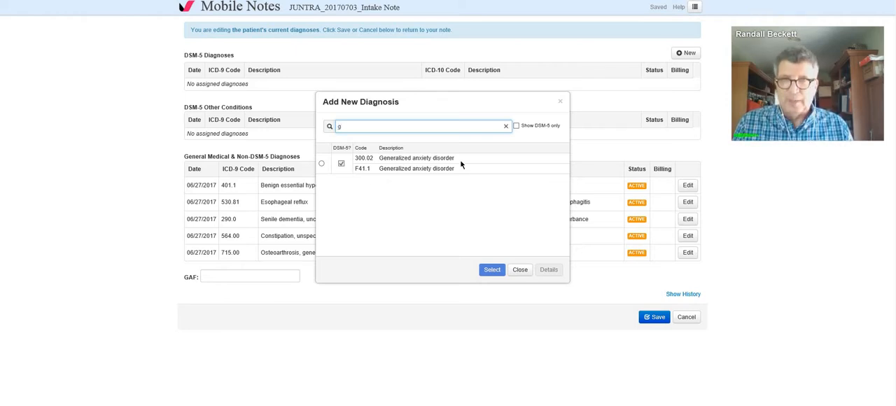
{"action": "type", "text": "eneralized"}
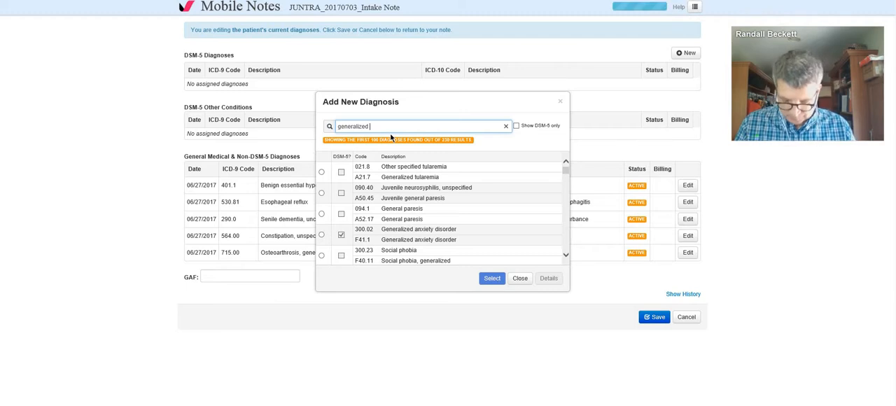
{"action": "type", "text": " anxi"}
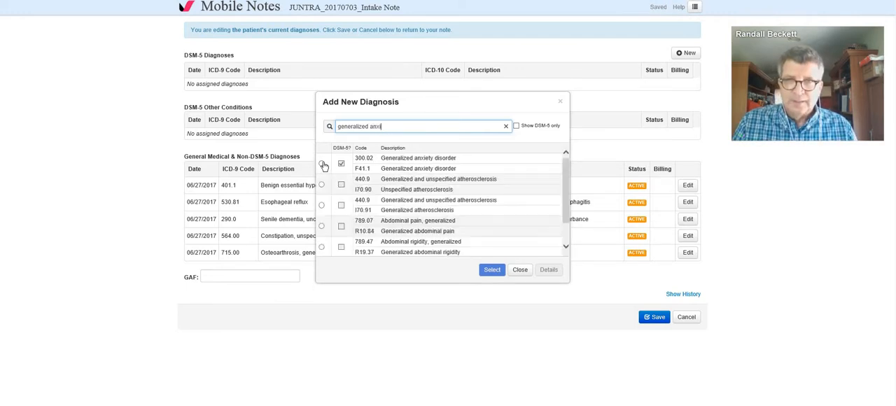
{"action": "left_click", "coordinate": [322, 164]}
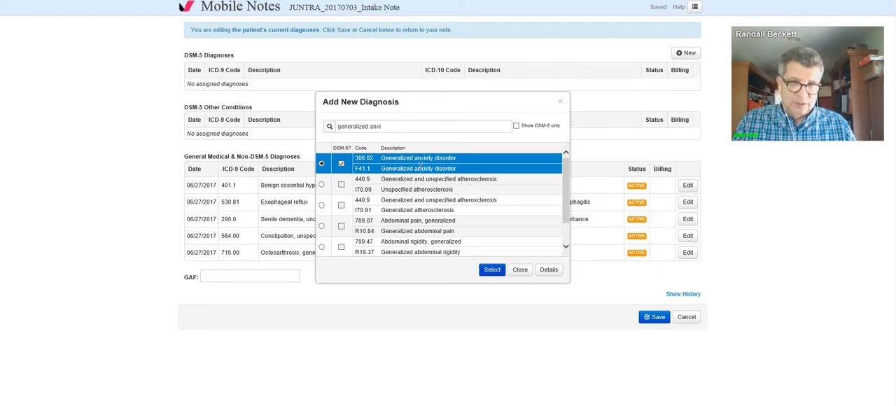
Step: Search the new-diagnosis list for "depression" and clear the search term
{"action": "left_click_drag", "start_coordinate": [397, 126], "coordinate": [319, 130]}
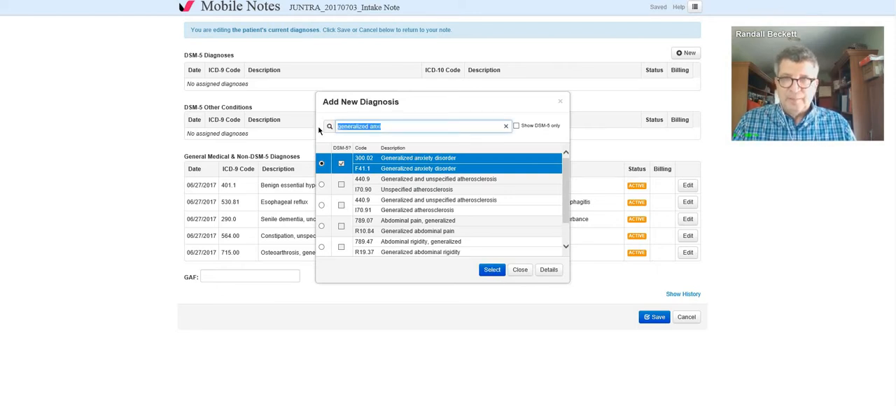
{"action": "type", "text": "de"}
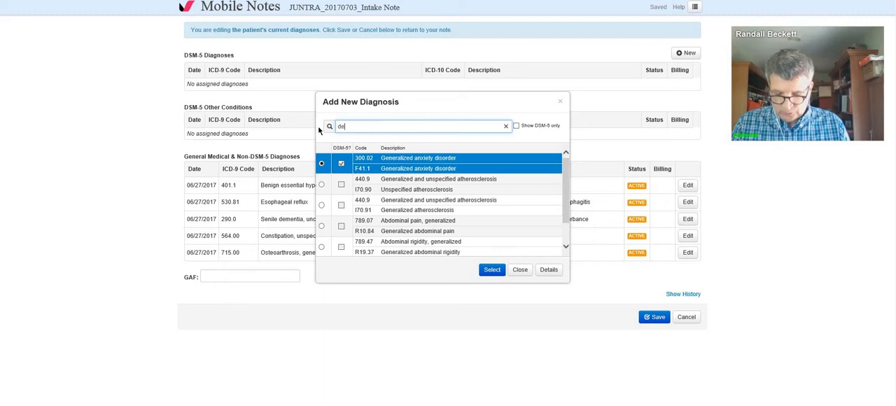
{"action": "type", "text": "pression"}
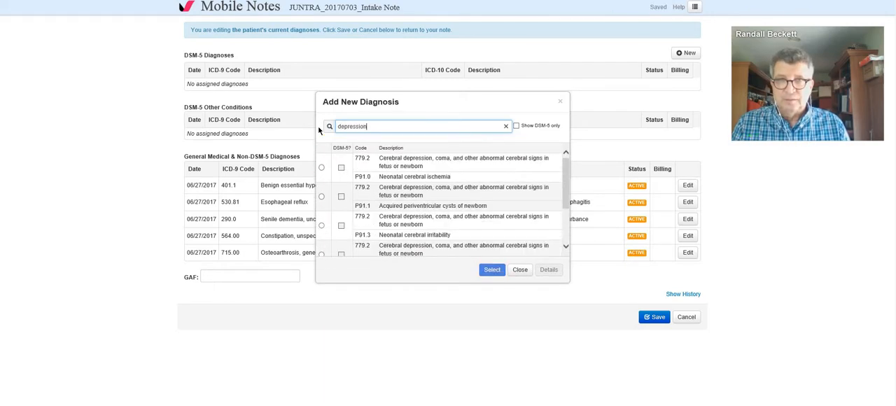
{"action": "key", "text": "BackSpace"}
{"action": "key", "text": "BackSpace"}
{"action": "key", "text": "BackSpace"}
{"action": "key", "text": "BackSpace"}
{"action": "key", "text": "BackSpace"}
{"action": "key", "text": "BackSpace"}
{"action": "key", "text": "BackSpace"}
{"action": "key", "text": "BackSpace"}
{"action": "key", "text": "BackSpace"}
{"action": "key", "text": "BackSpace"}
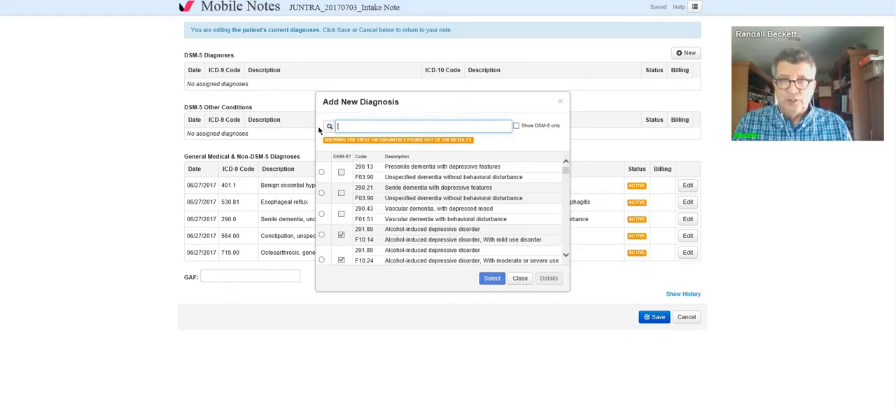
Step: Search the diagnosis list for code F32.9 and select Unspecified depressive disorder
{"action": "type", "text": "f3"}
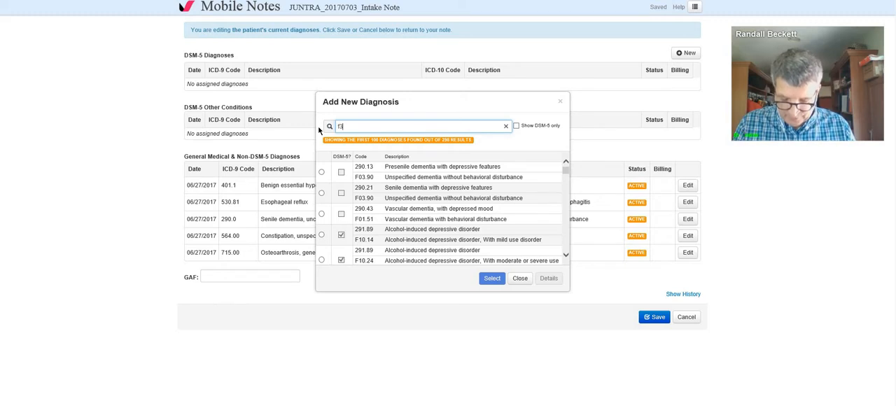
{"action": "type", "text": "2.9"}
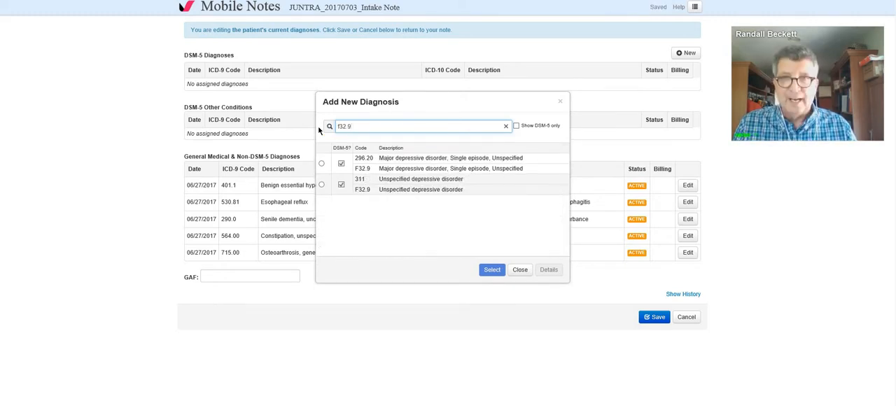
{"action": "left_click", "coordinate": [323, 186]}
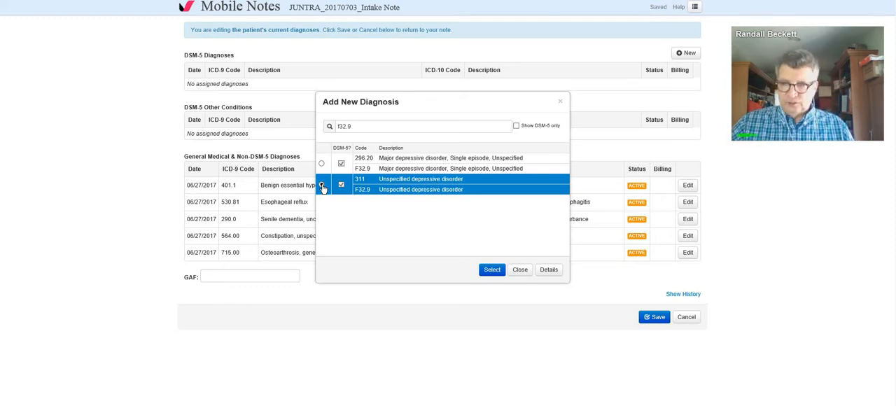
{"action": "left_click", "coordinate": [322, 185]}
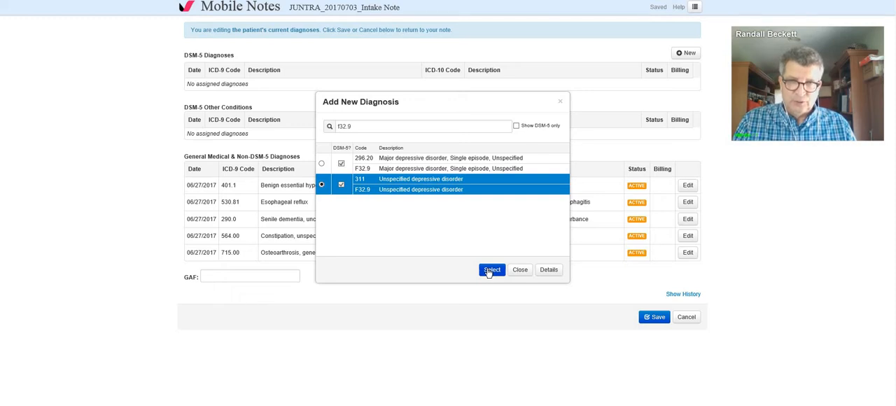
Step: Search for code F41.1 and add Generalized anxiety disorder to the patient's diagnoses with billing order 1
{"action": "left_click", "coordinate": [332, 131]}
{"action": "left_click_drag", "start_coordinate": [352, 127], "coordinate": [332, 131]}
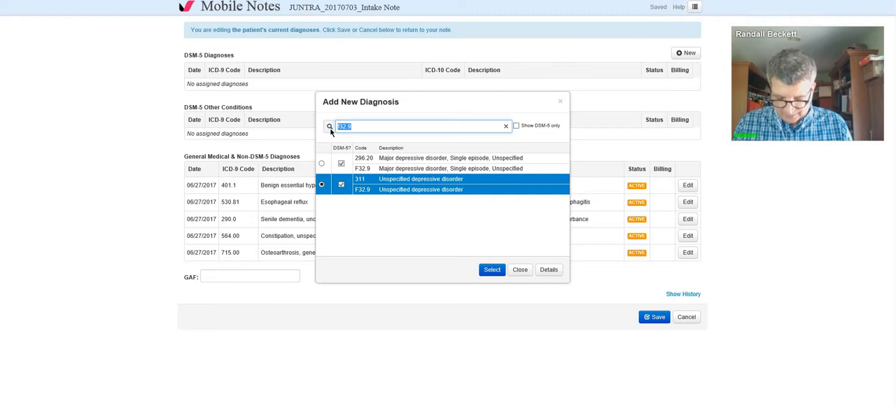
{"action": "type", "text": "f41.1"}
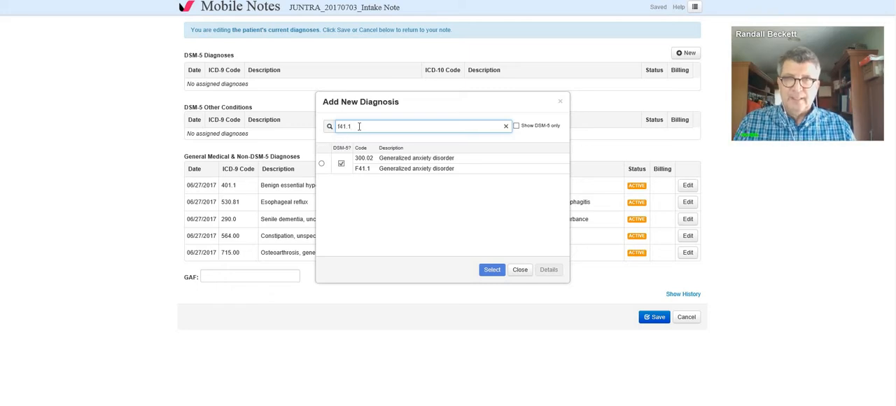
{"action": "left_click", "coordinate": [332, 165]}
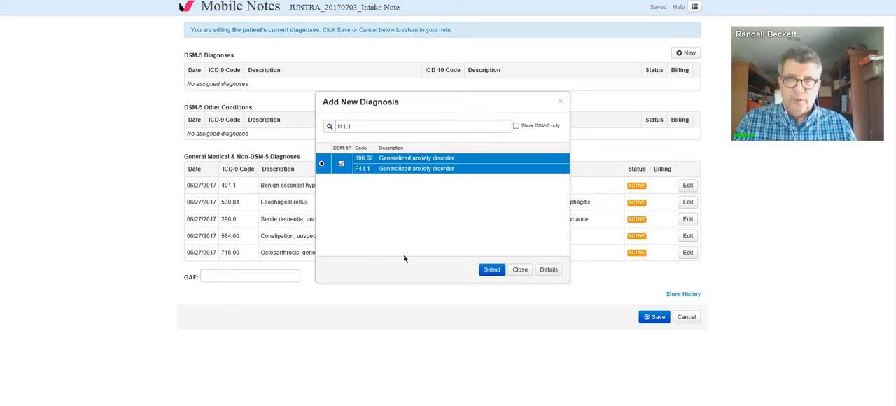
{"action": "left_click", "coordinate": [488, 272]}
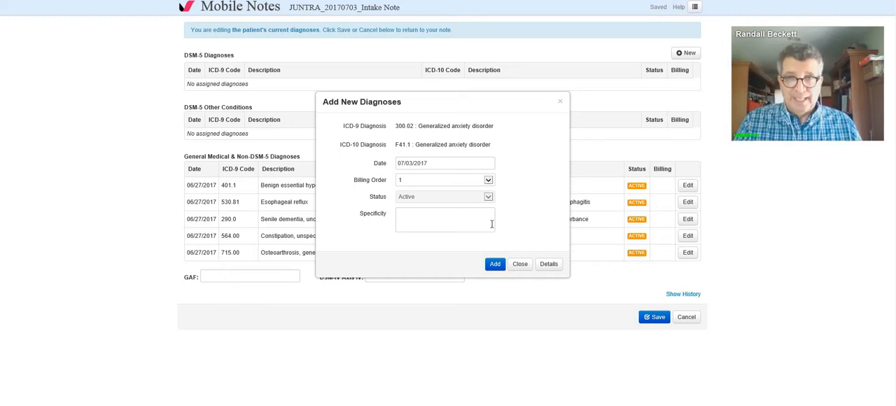
{"action": "left_click", "coordinate": [489, 180]}
{"action": "left_click", "coordinate": [483, 189]}
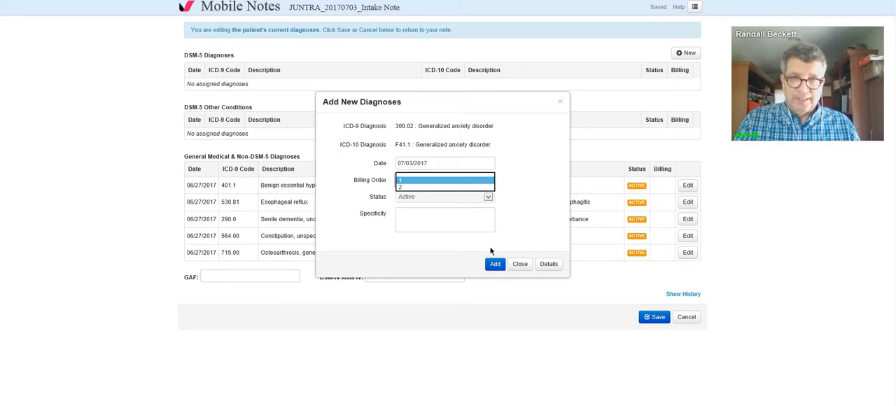
{"action": "left_click", "coordinate": [494, 266]}
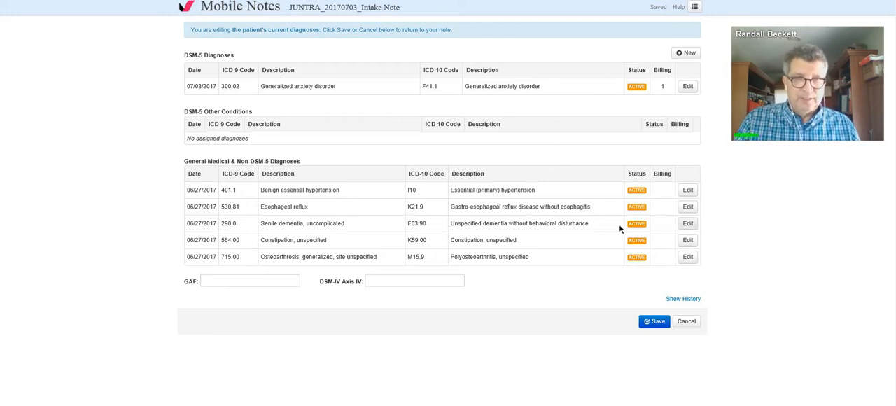
Step: Set the billing order of the senile dementia diagnosis (F03.90) to 2 and save the patient's diagnoses to the note
{"action": "left_click", "coordinate": [688, 224]}
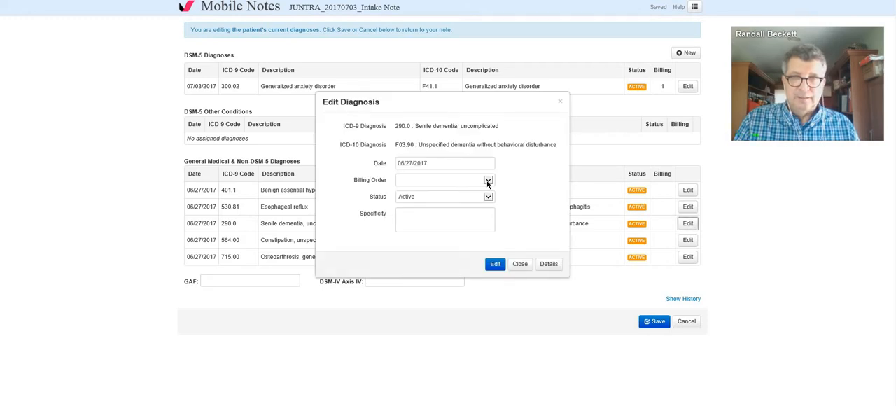
{"action": "left_click", "coordinate": [488, 180]}
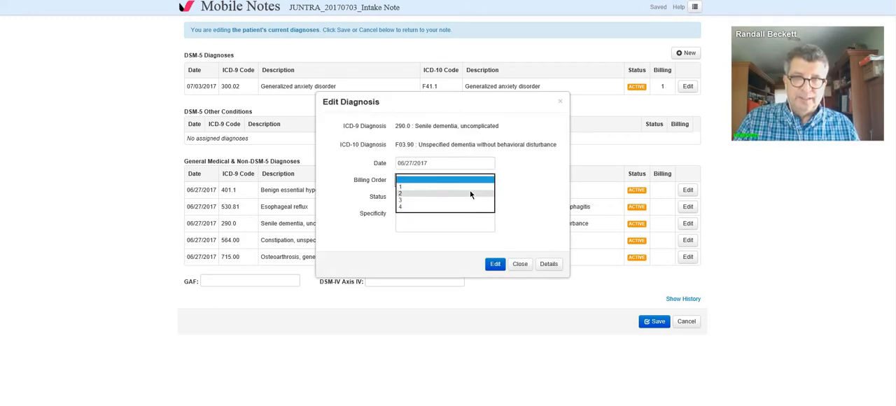
{"action": "left_click", "coordinate": [469, 194]}
{"action": "left_click", "coordinate": [495, 266]}
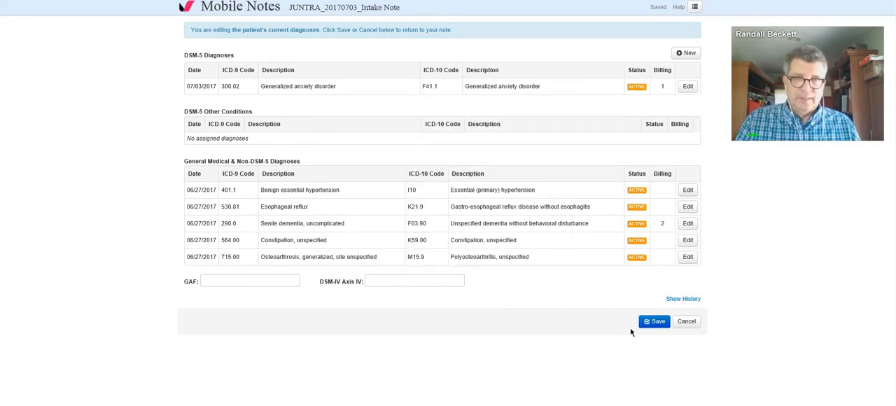
{"action": "left_click", "coordinate": [654, 322]}
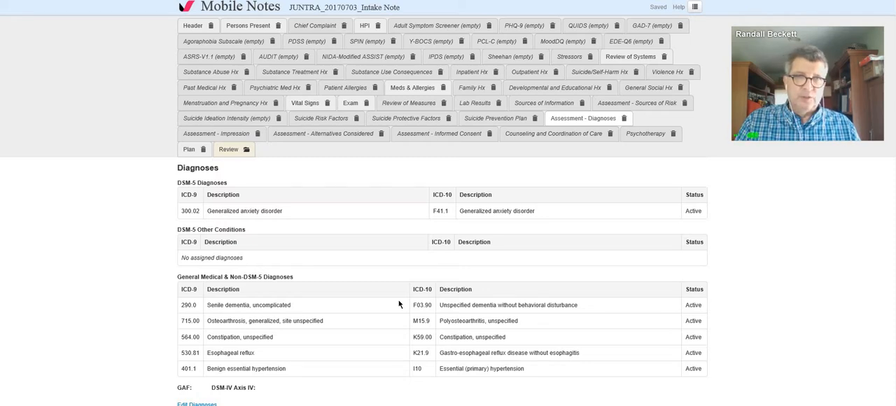
Step: Record no evidence of acute risk of harm to self or others in the Assessment - Sources of Risk section
{"action": "left_click", "coordinate": [614, 109]}
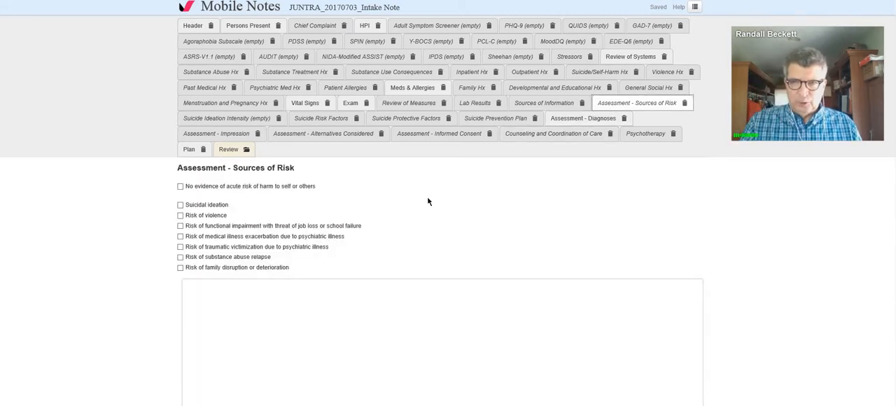
{"action": "left_click", "coordinate": [179, 188]}
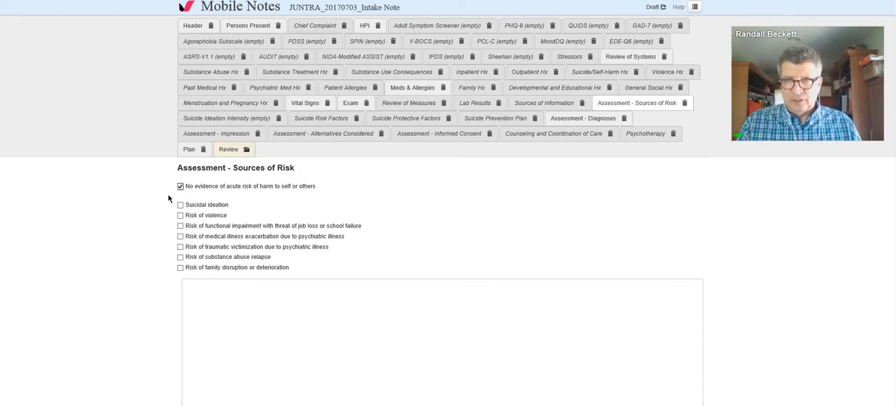
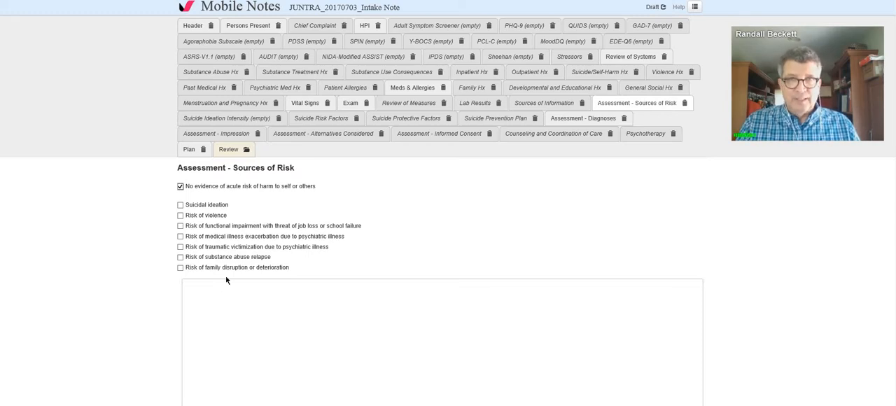
Step: In the Plan section, begin the free-text note with the statement that the patient has Level 3
{"action": "right_click", "coordinate": [191, 151]}
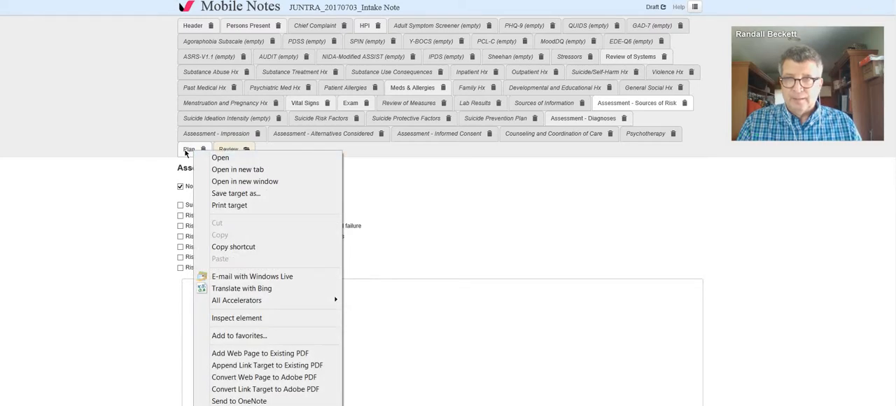
{"action": "left_click", "coordinate": [188, 150]}
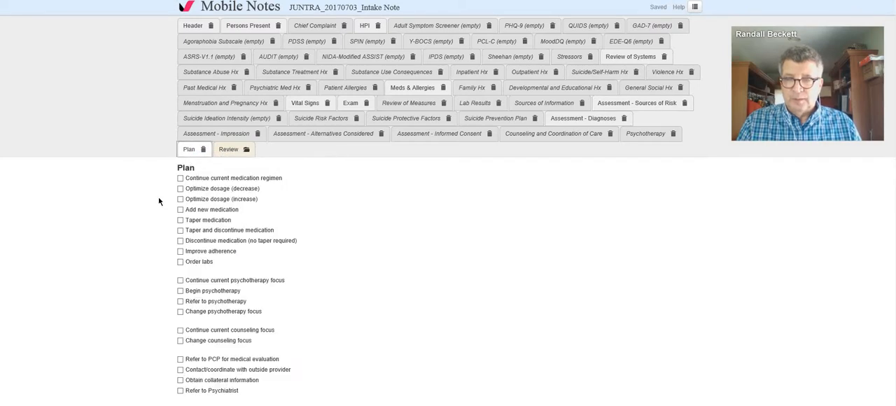
{"action": "scroll", "coordinate": [158, 202], "scroll_direction": "down", "scroll_amount": 1}
{"action": "scroll", "coordinate": [158, 201], "scroll_direction": "down", "scroll_amount": 1}
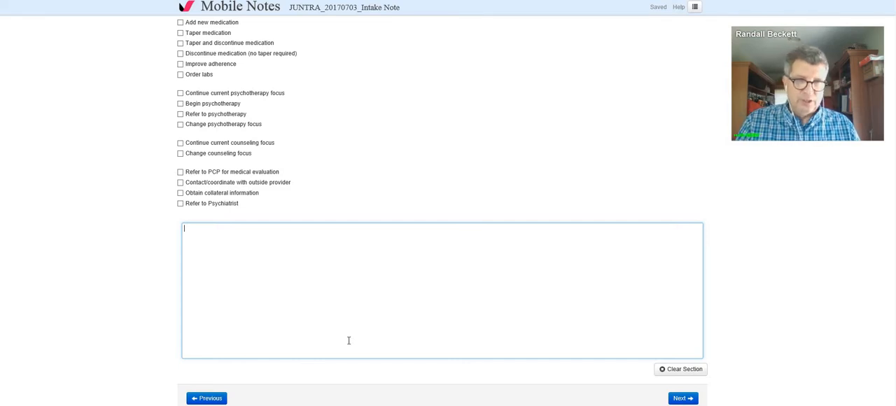
{"action": "type", "text": "T"}
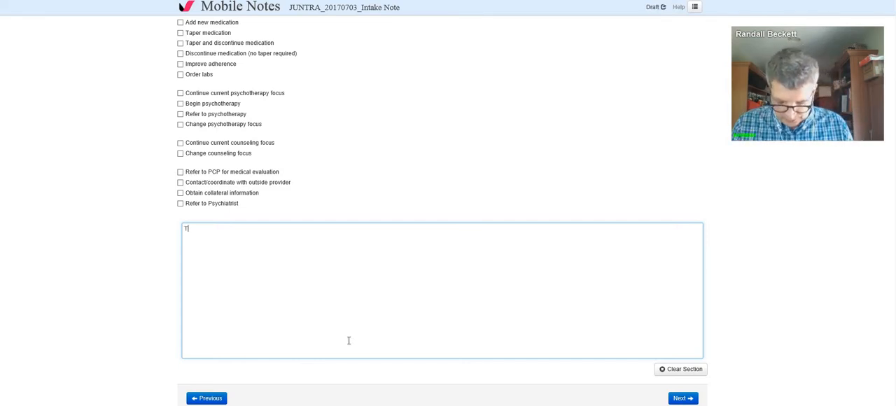
{"action": "type", "text": "raining Nas "}
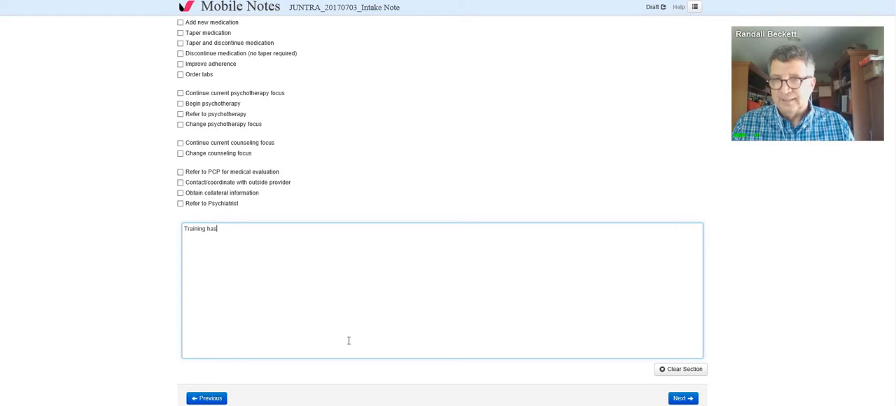
{"action": "type", "text": "l"}
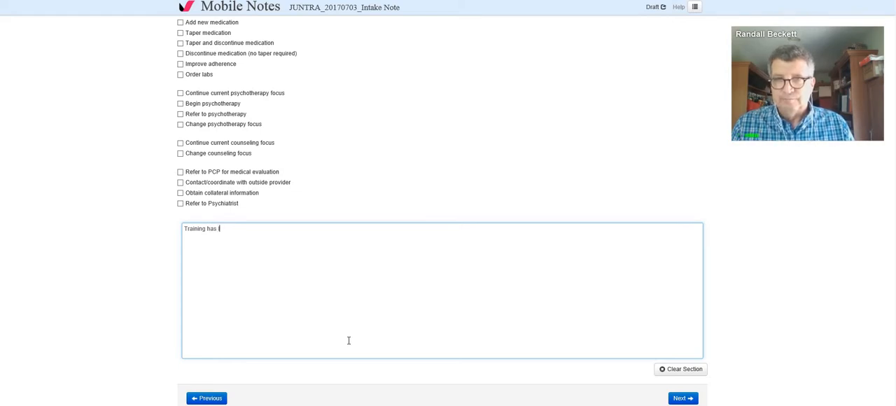
{"action": "type", "text": "ea"}
{"action": "key", "text": "BackSpace"}
{"action": "key", "text": "BackSpace"}
{"action": "key", "text": "BackSpace"}
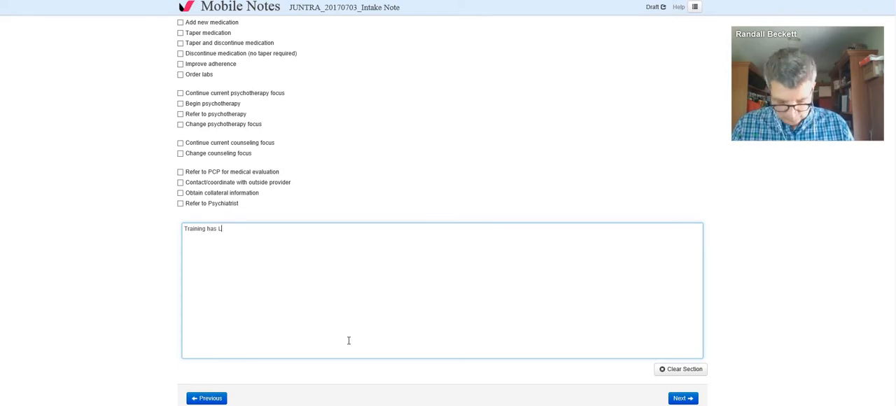
{"action": "type", "text": "Level "}
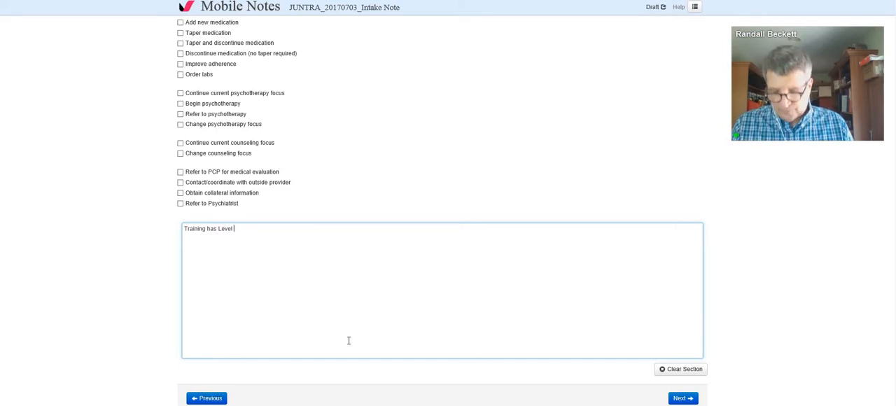
{"action": "type", "text": "3"}
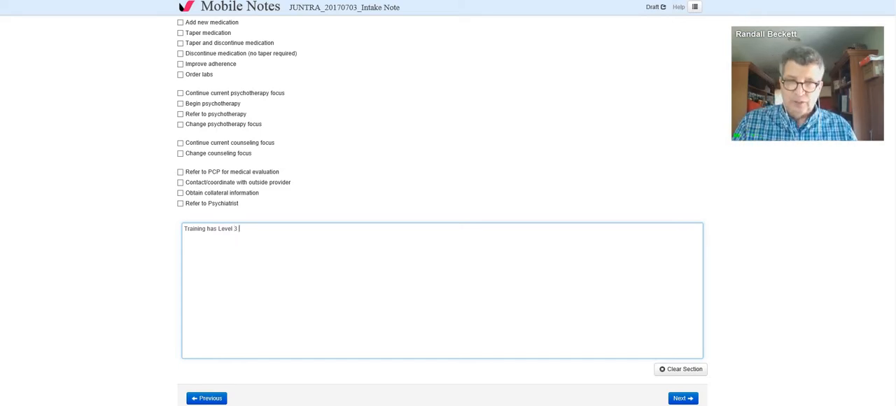
Step: Consult the cognitive decline staging PDF and complete the Plan sentence with "Mild Cognitive Decline on the Global Deterioration Scale."
{"action": "key", "text": "alt+Tab"}
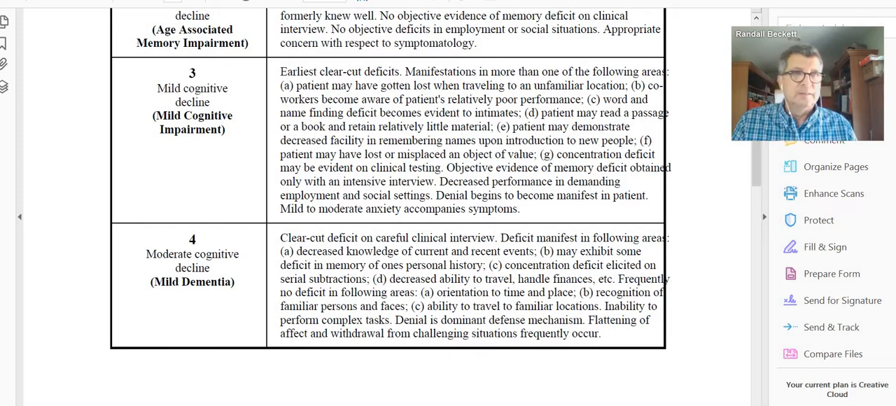
{"action": "key", "text": "alt+Tab"}
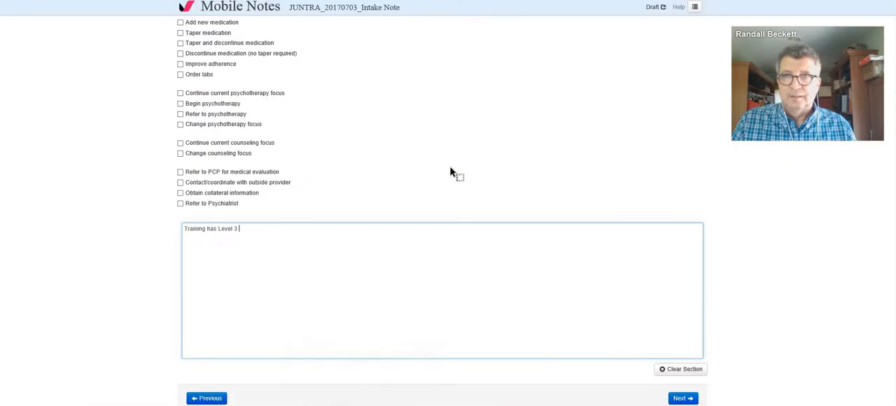
{"action": "type", "text": "Mi"}
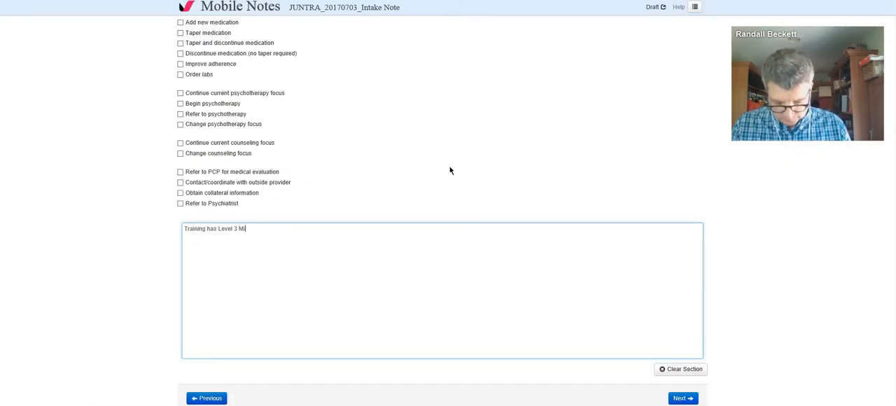
{"action": "type", "text": "ld Cognitive D"}
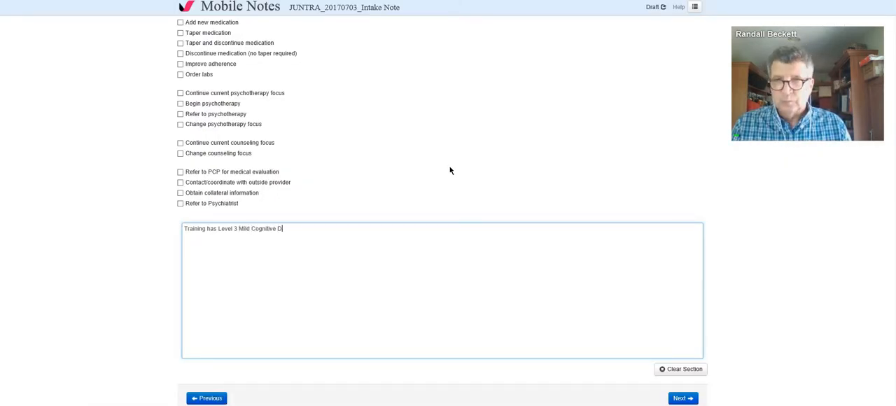
{"action": "type", "text": "ecline on the"}
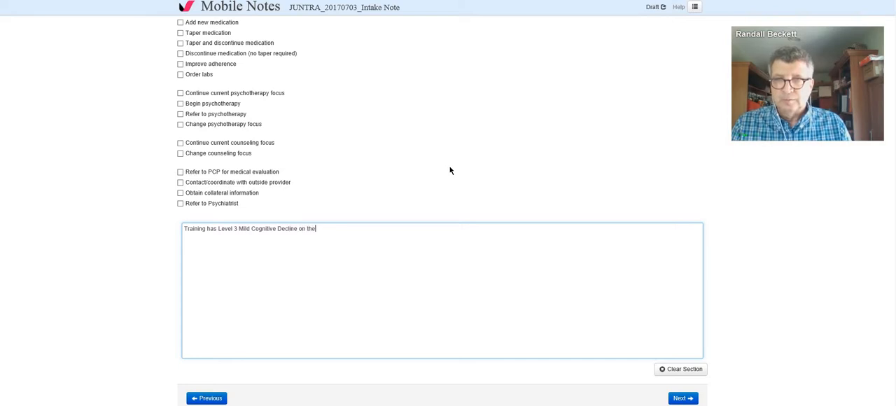
{"action": "type", "text": " Global D"}
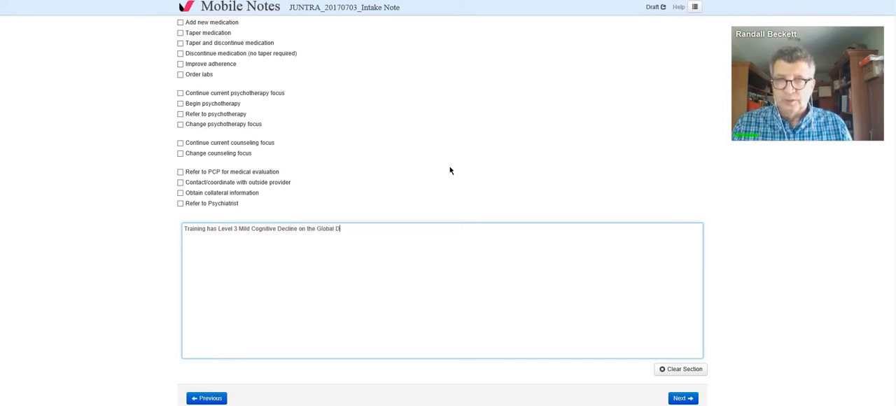
{"action": "type", "text": "eterioration Scle."}
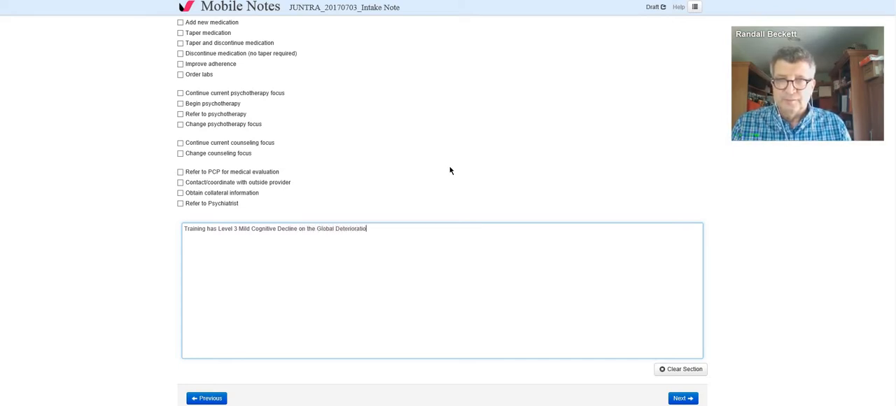
{"action": "key", "text": "BackSpace"}
{"action": "key", "text": "BackSpace"}
{"action": "key", "text": "BackSpace"}
{"action": "key", "text": "BackSpace"}
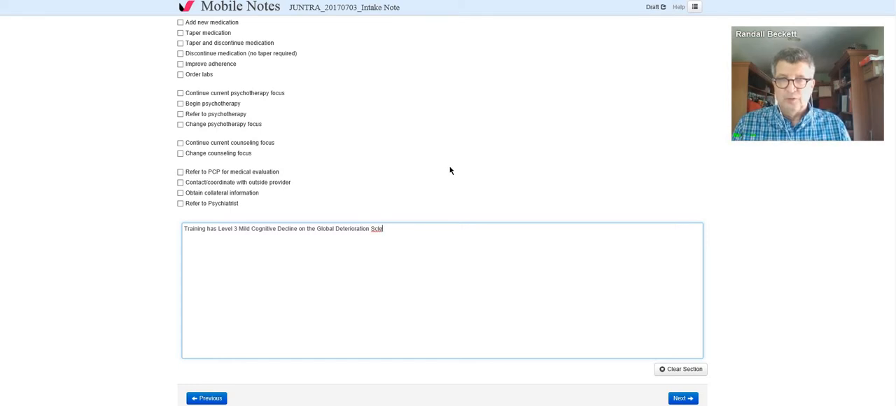
{"action": "type", "text": "ale."}
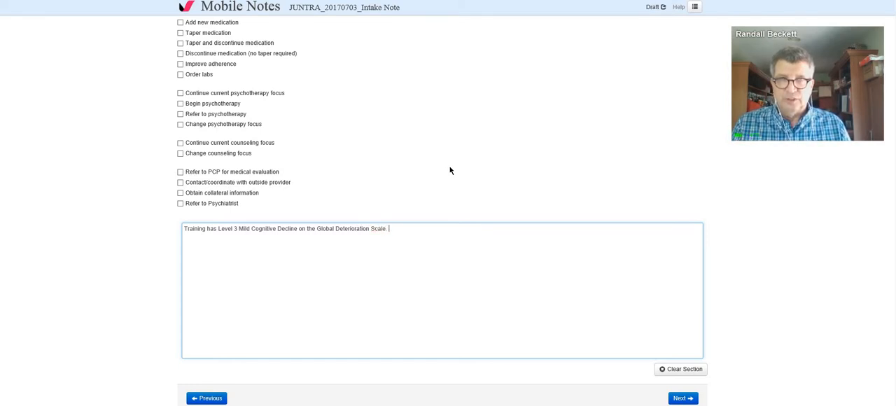
Step: Add a separate line to the Plan text reading "Please add F41.1 as a diagnosis."
{"action": "key", "text": "Return"}
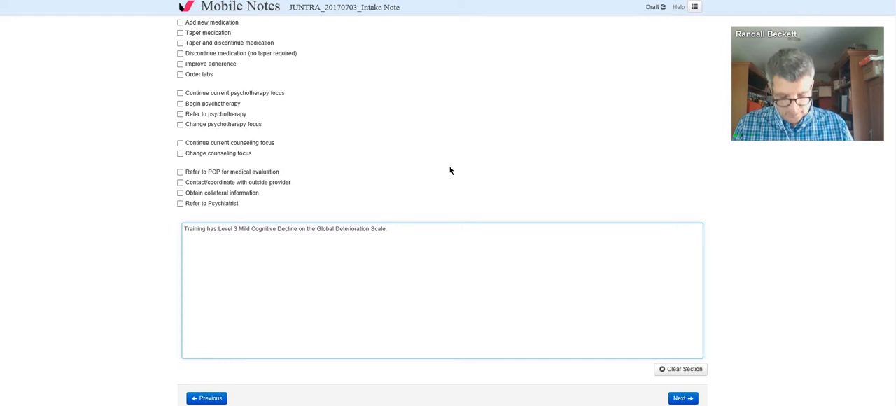
{"action": "type", "text": "Please add"}
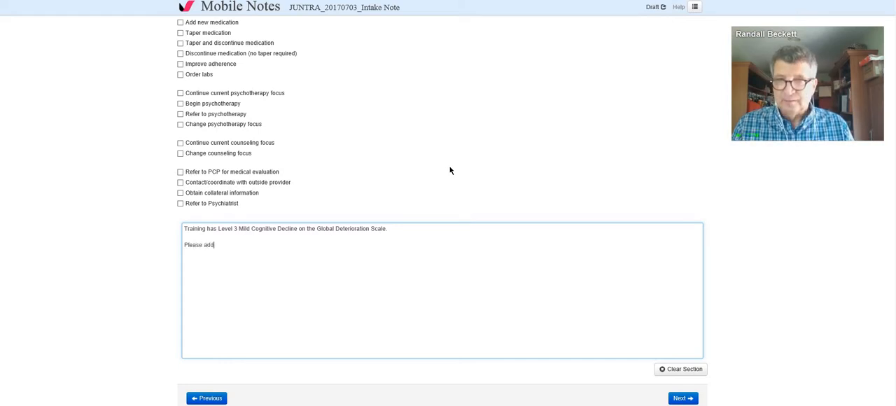
{"action": "type", "text": " F41."}
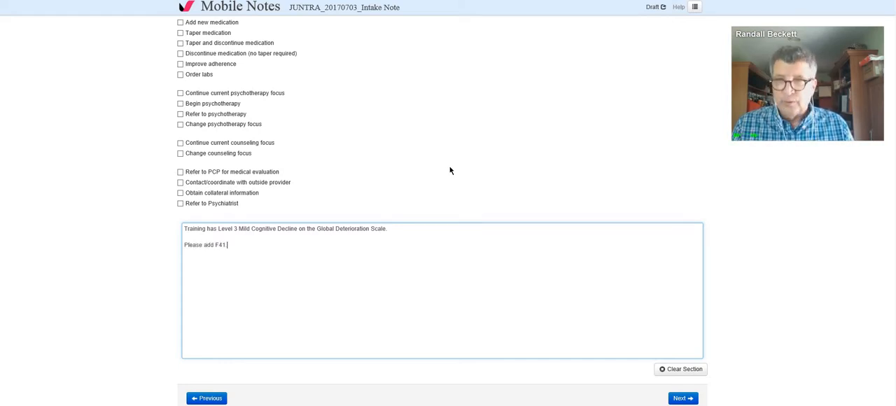
{"action": "type", "text": "1 as"}
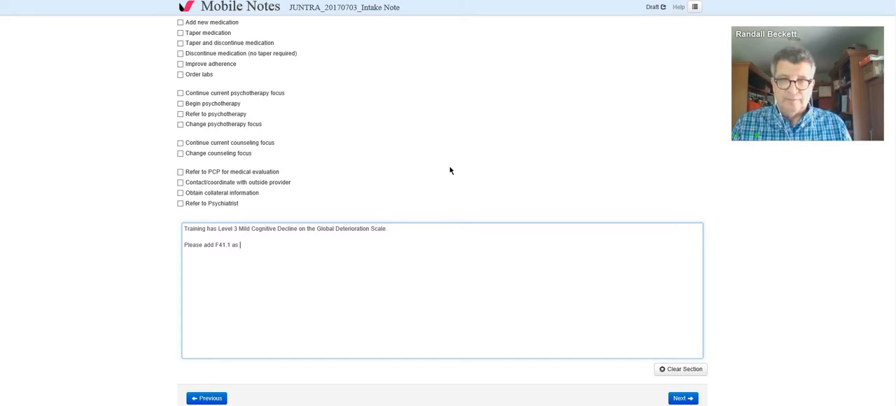
{"action": "type", "text": " a diagn"}
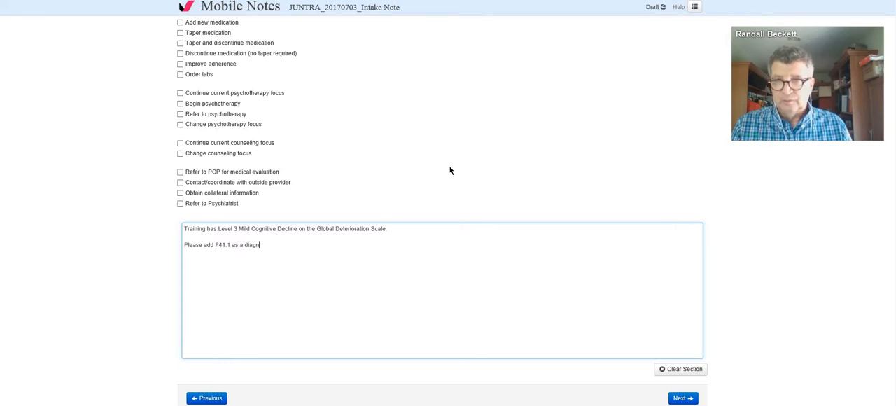
{"action": "type", "text": "osis."}
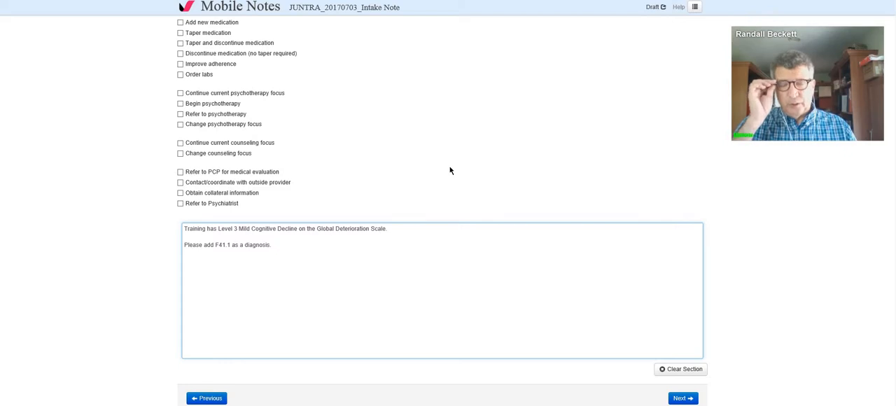
Step: Open the patient's medications for editing from the note's Meds & Allergies section
{"action": "scroll", "coordinate": [450, 170], "scroll_direction": "up", "scroll_amount": 3}
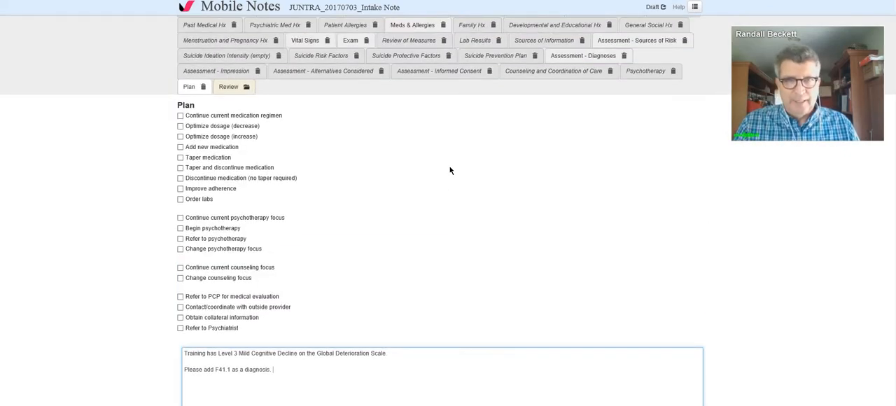
{"action": "scroll", "coordinate": [451, 170], "scroll_direction": "up", "scroll_amount": 2}
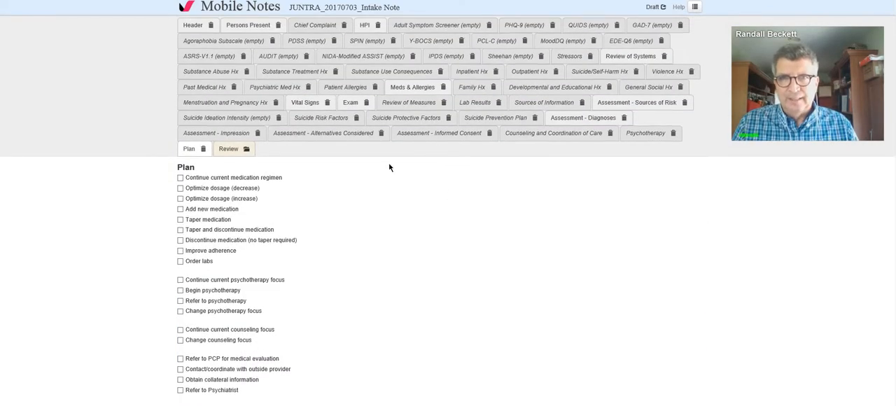
{"action": "left_click", "coordinate": [405, 91]}
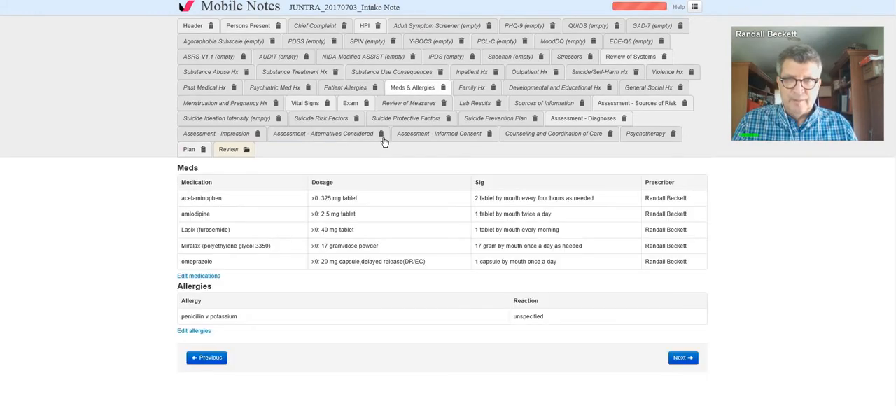
{"action": "left_click", "coordinate": [208, 276]}
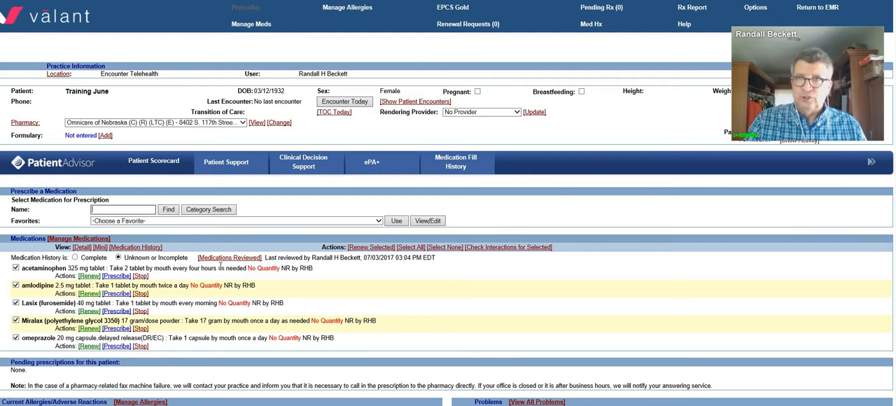
Step: Find sertraline for a new prescription and choose the 25 mg tablet, overriding the geriatric precaution alert without a justification
{"action": "left_click", "coordinate": [102, 210]}
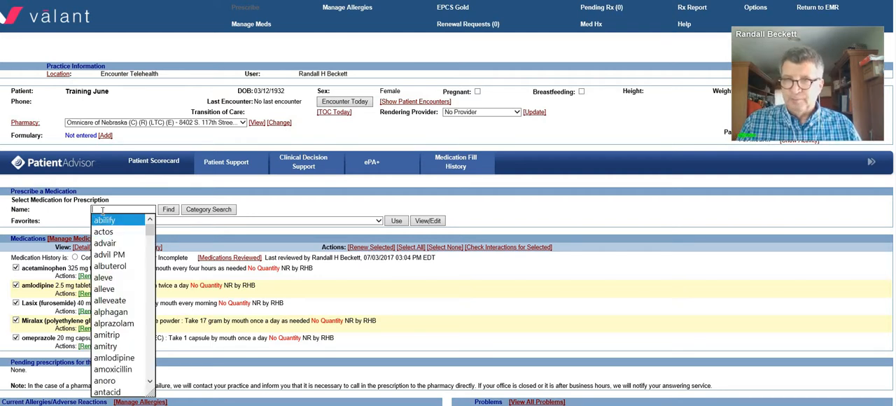
{"action": "key", "text": "Down"}
{"action": "key", "text": "Down"}
{"action": "key", "text": "Down"}
{"action": "key", "text": "Down"}
{"action": "key", "text": "Down"}
{"action": "key", "text": "Down"}
{"action": "key", "text": "Down"}
{"action": "key", "text": "Down"}
{"action": "key", "text": "Down"}
{"action": "key", "text": "Down"}
{"action": "key", "text": "Down"}
{"action": "key", "text": "Down"}
{"action": "key", "text": "Down"}
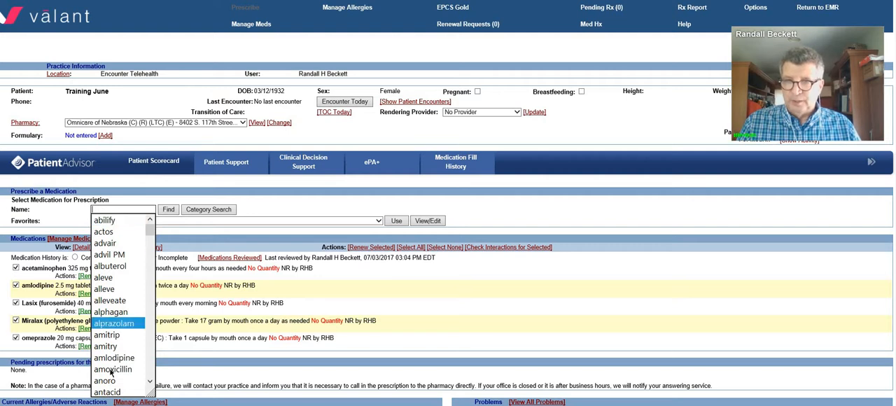
{"action": "type", "text": "ser"}
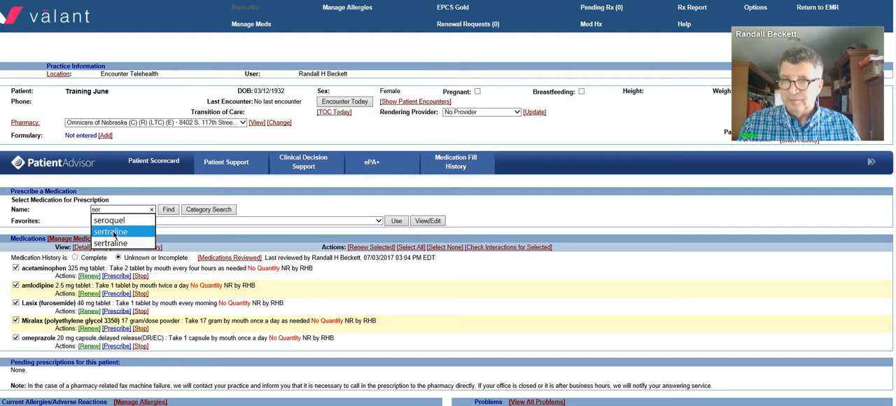
{"action": "left_click", "coordinate": [114, 233]}
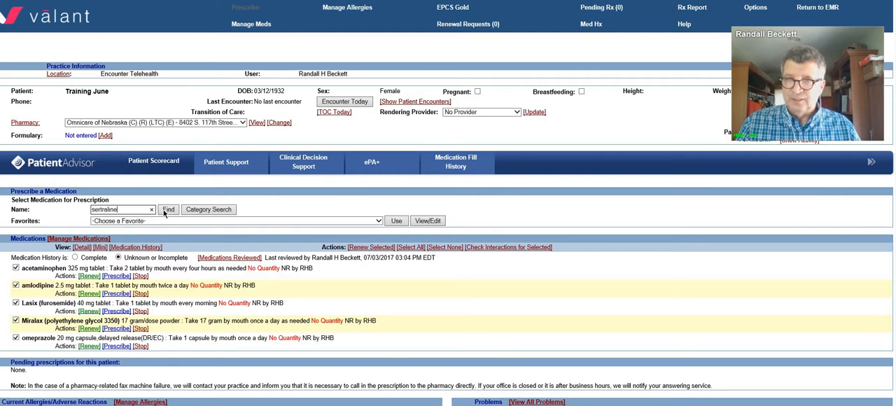
{"action": "left_click", "coordinate": [166, 212]}
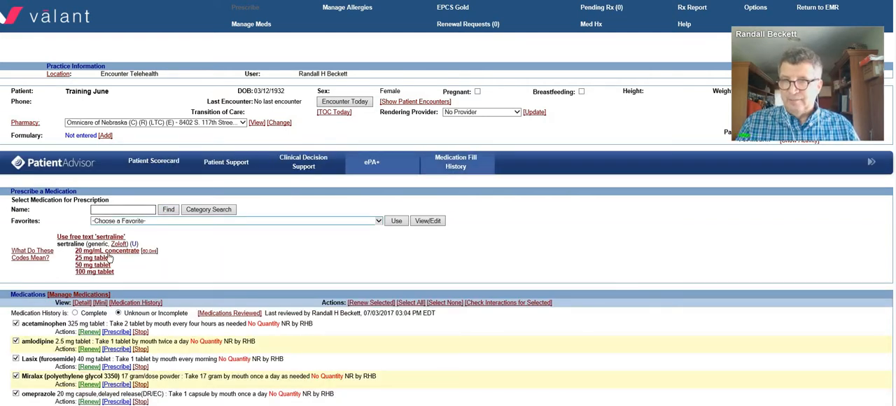
{"action": "left_click", "coordinate": [109, 258]}
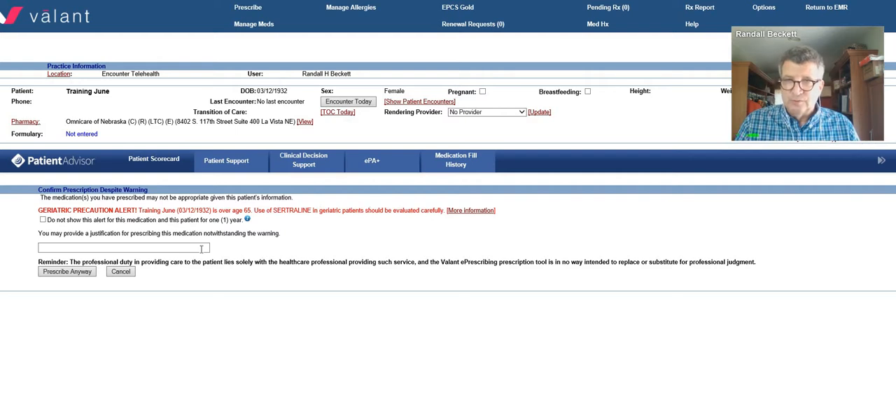
{"action": "left_click", "coordinate": [67, 272]}
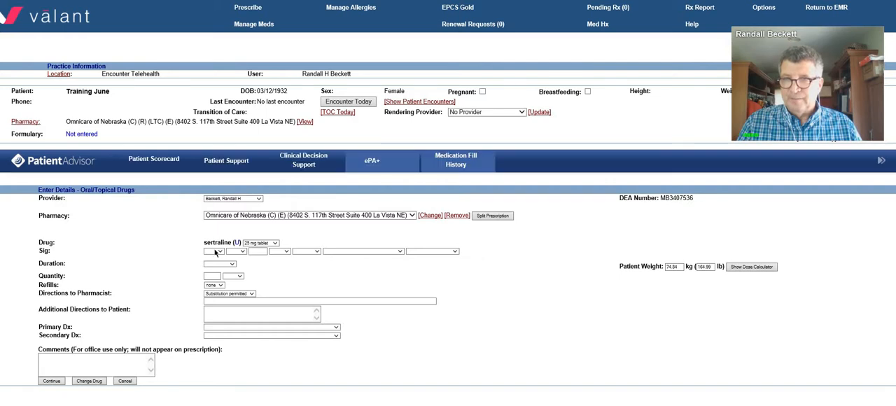
Step: Set the sertraline sig to take 1 tablet by mouth once a day
{"action": "left_click", "coordinate": [215, 252]}
{"action": "left_click", "coordinate": [217, 257]}
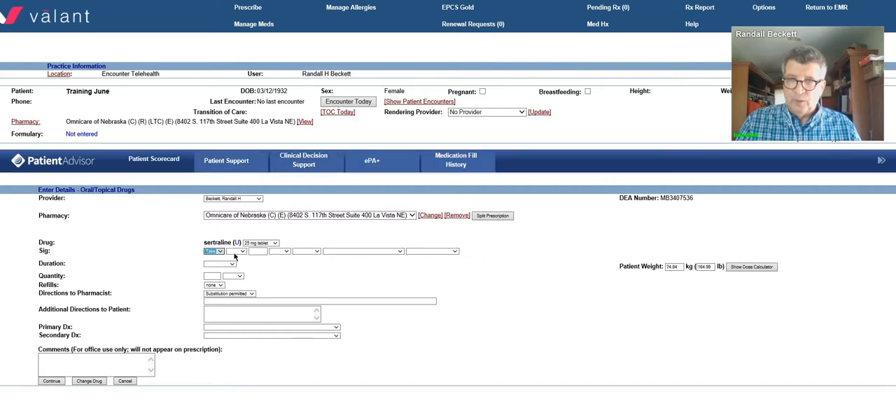
{"action": "left_click", "coordinate": [236, 252]}
{"action": "left_click", "coordinate": [232, 257]}
{"action": "left_click", "coordinate": [281, 252]}
{"action": "left_click", "coordinate": [278, 259]}
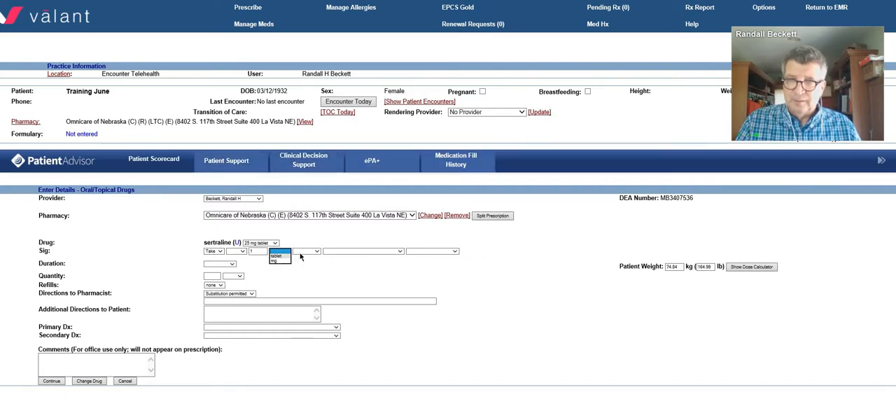
{"action": "left_click", "coordinate": [342, 250]}
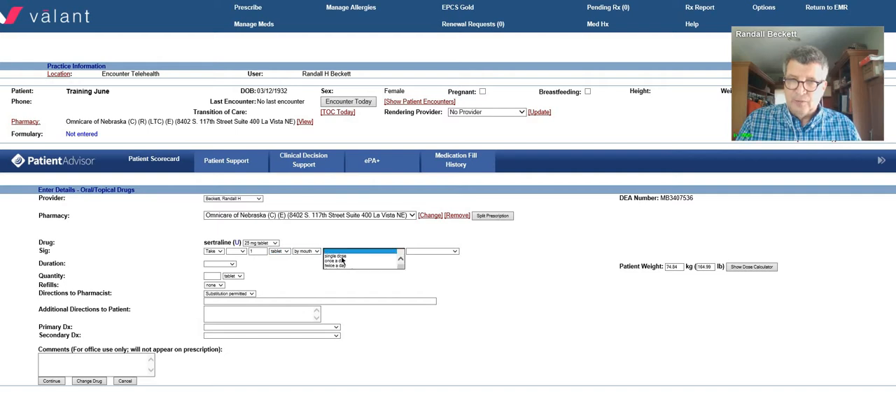
{"action": "left_click", "coordinate": [338, 261]}
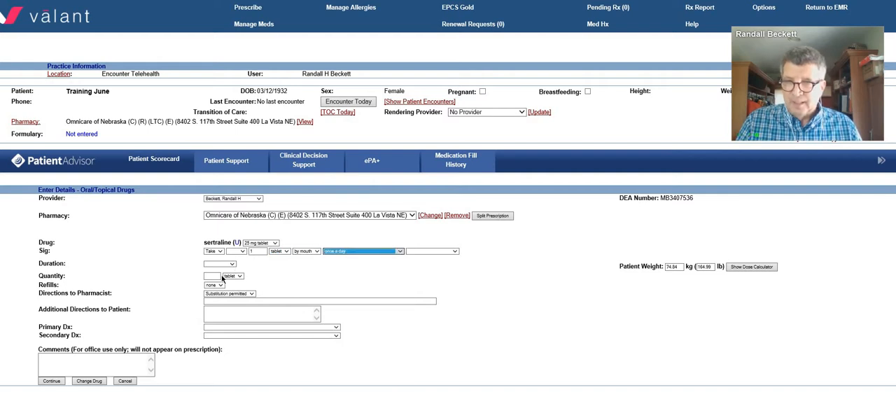
Step: Set the sertraline prescription's duration to 31 days and its refills to 5
{"action": "left_click", "coordinate": [232, 264]}
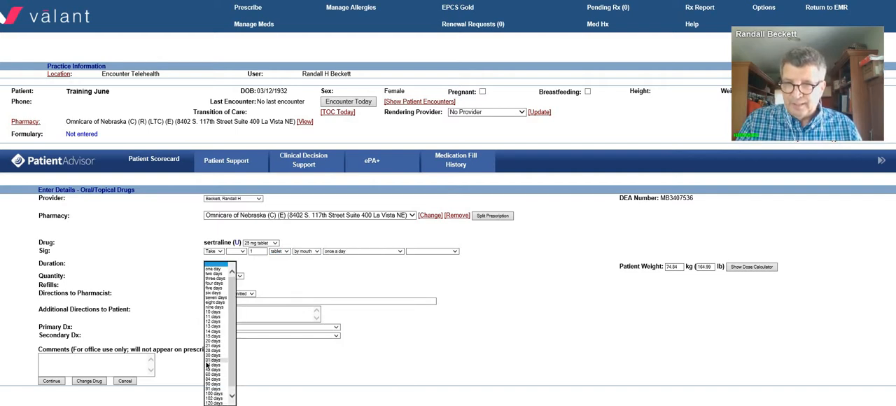
{"action": "left_click", "coordinate": [208, 364]}
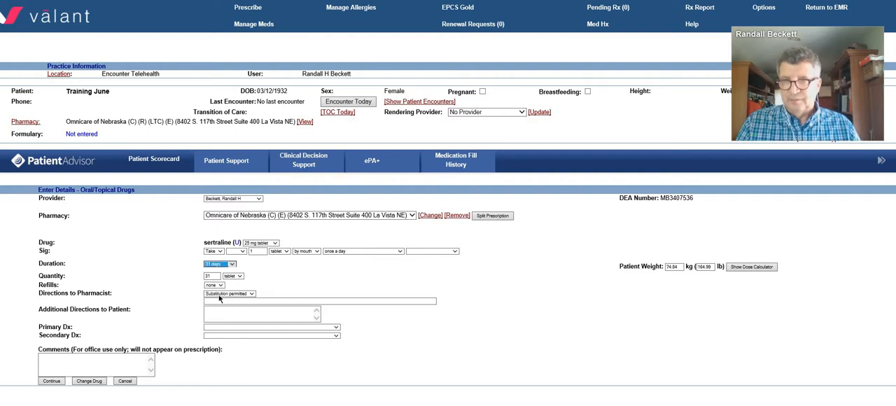
{"action": "left_click", "coordinate": [214, 285]}
{"action": "left_click", "coordinate": [215, 308]}
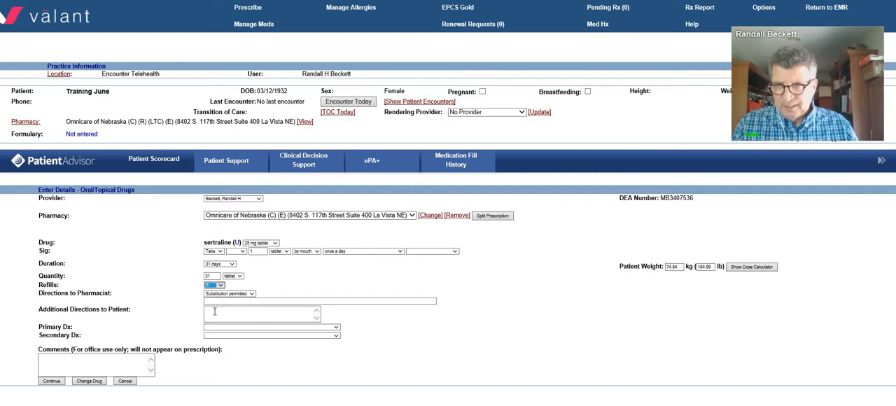
Step: Add the patient direction "for anxiety" and primary diagnosis F41.1 (Generalized anxiety disorder), and accept the sertraline prescription through its review
{"action": "left_click", "coordinate": [215, 311]}
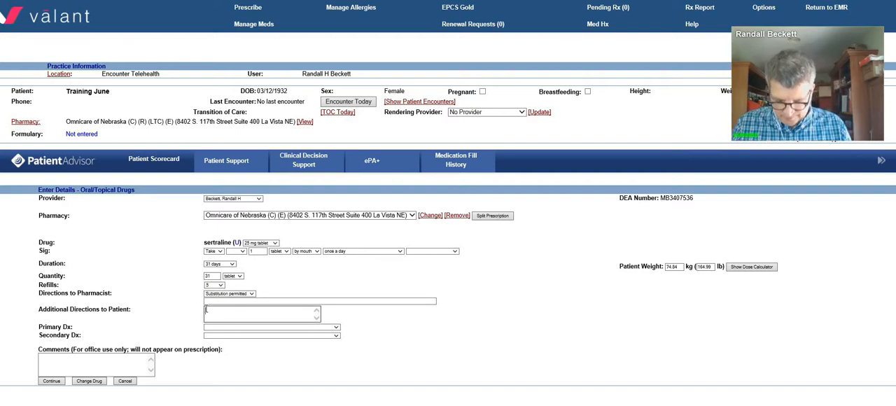
{"action": "type", "text": "for anxiety"}
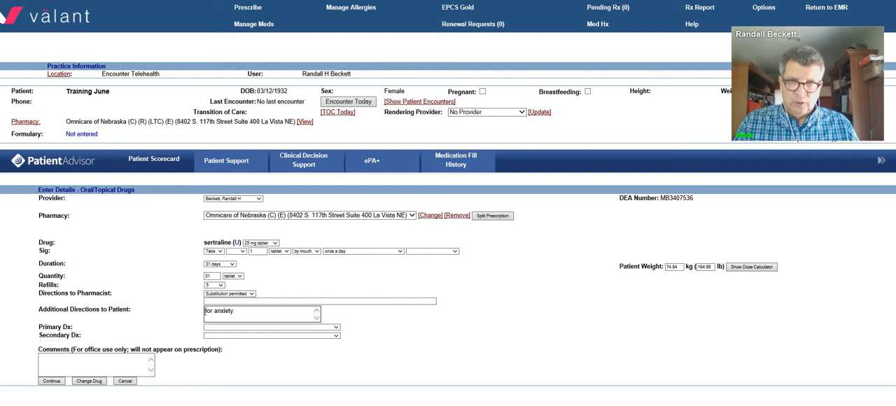
{"action": "left_click", "coordinate": [216, 328]}
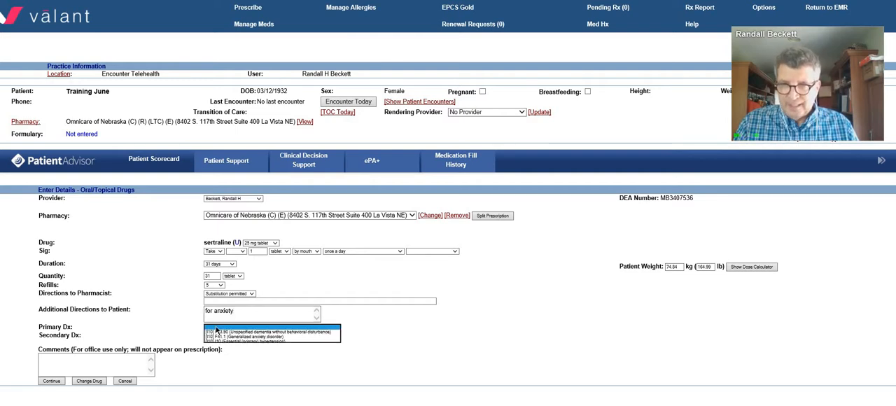
{"action": "left_click", "coordinate": [222, 338]}
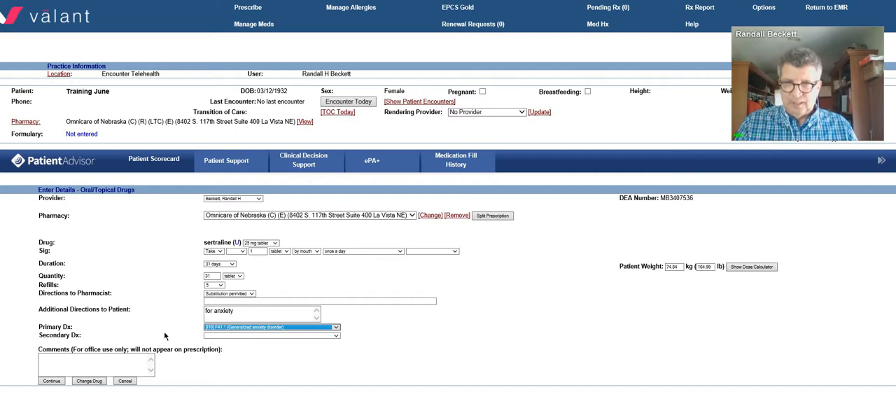
{"action": "left_click", "coordinate": [62, 381]}
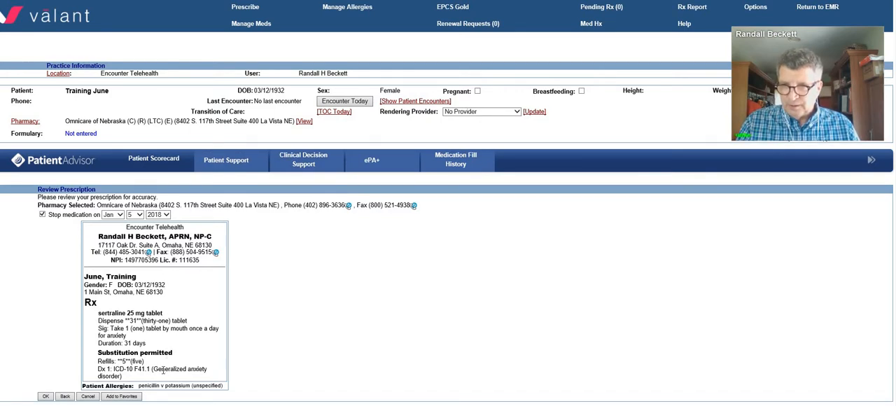
{"action": "left_click", "coordinate": [46, 397]}
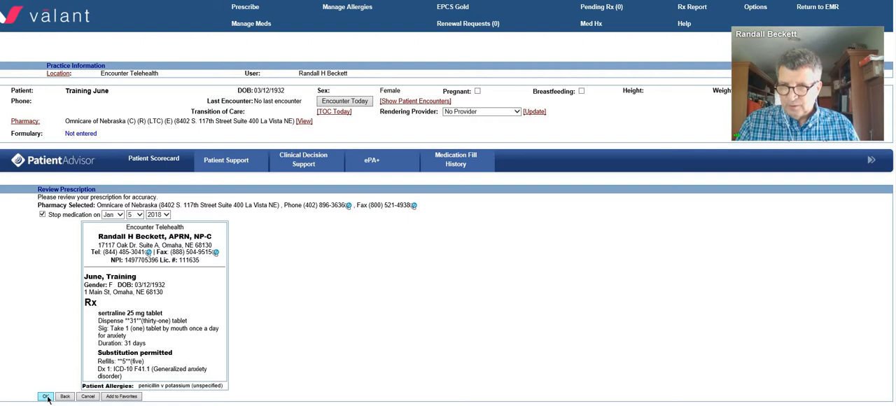
Step: Copy the pending sertraline prescription's drug, sig, quantity and refills text
{"action": "scroll", "coordinate": [49, 399], "scroll_direction": "down", "scroll_amount": 3}
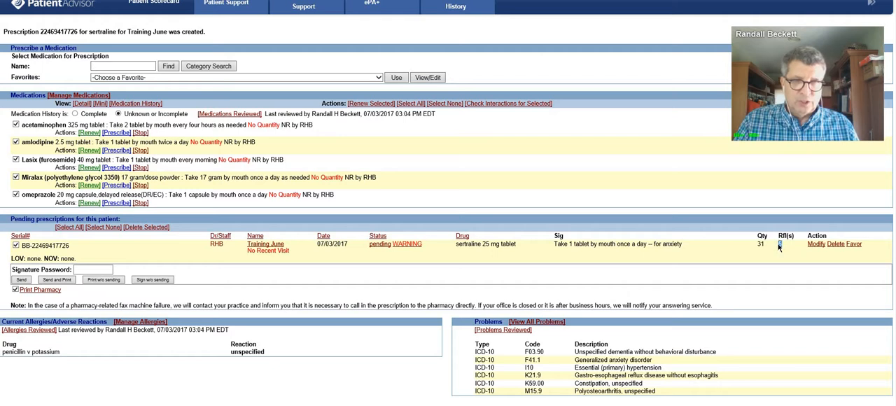
{"action": "left_click_drag", "start_coordinate": [785, 242], "coordinate": [474, 252]}
{"action": "right_click", "coordinate": [474, 252]}
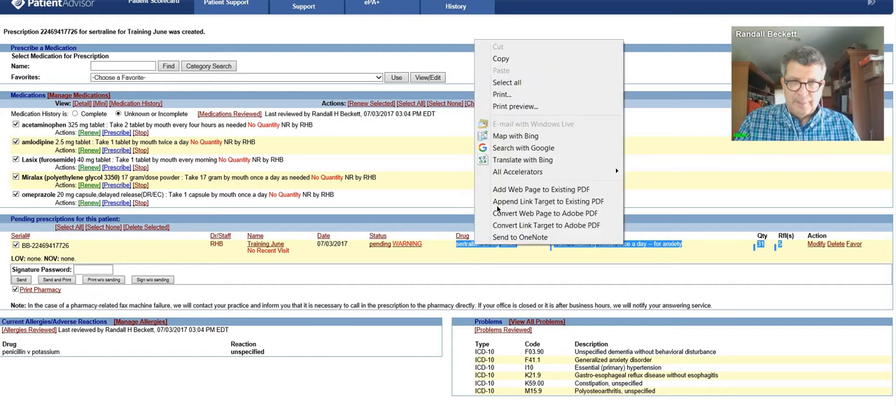
{"action": "left_click", "coordinate": [501, 59]}
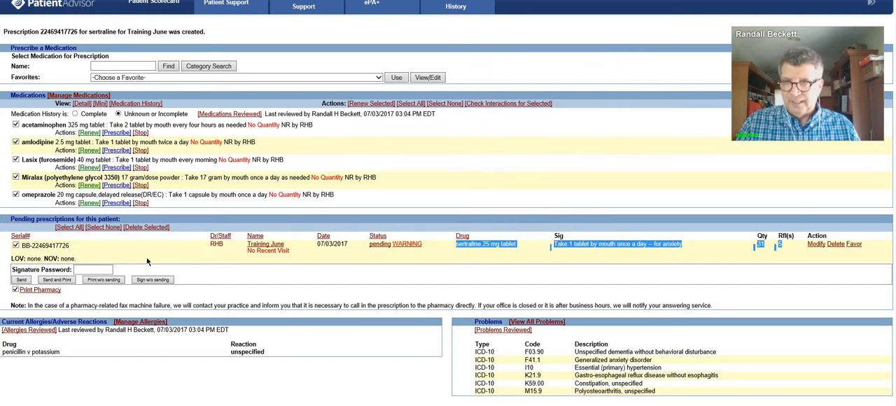
Step: Enter the signature password for the pending sertraline prescription and sign it without sending
{"action": "left_click", "coordinate": [93, 269]}
{"action": "type", "text": "••••••••"}
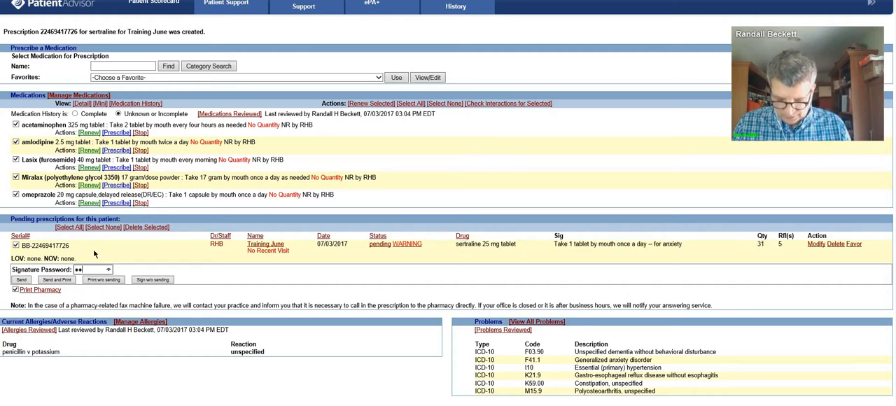
{"action": "type", "text": "•"}
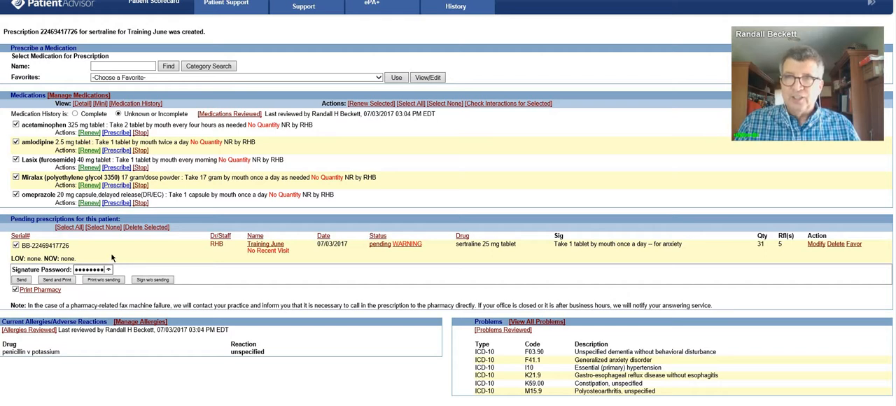
{"action": "scroll", "coordinate": [151, 90], "scroll_direction": "up", "scroll_amount": 3}
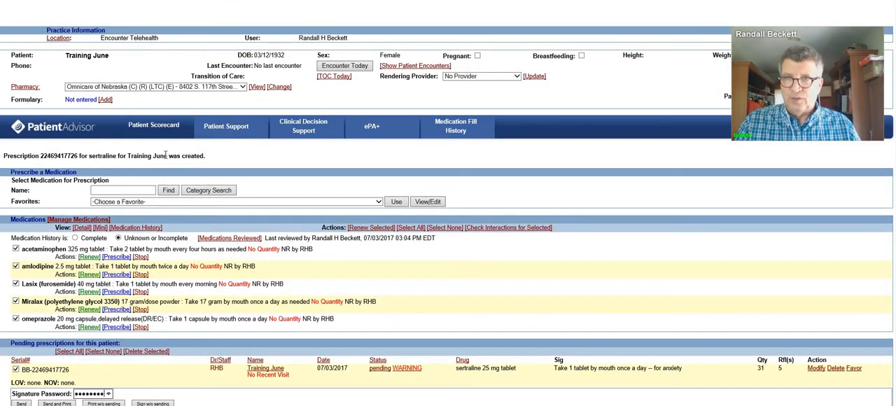
{"action": "scroll", "coordinate": [138, 226], "scroll_direction": "down", "scroll_amount": 3}
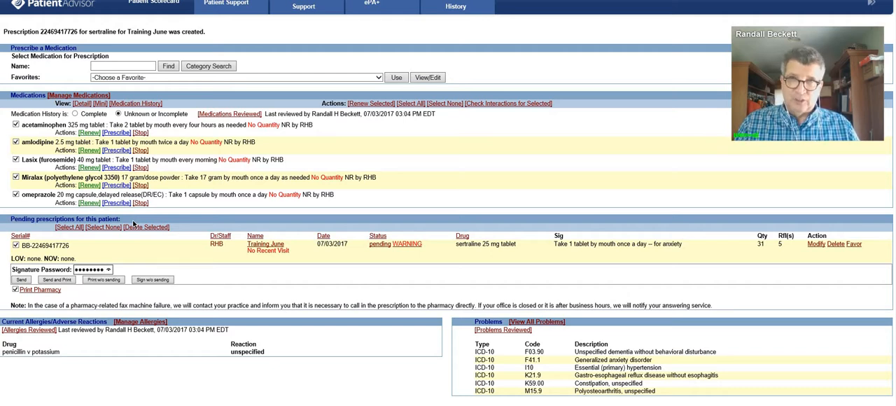
{"action": "left_click", "coordinate": [151, 280]}
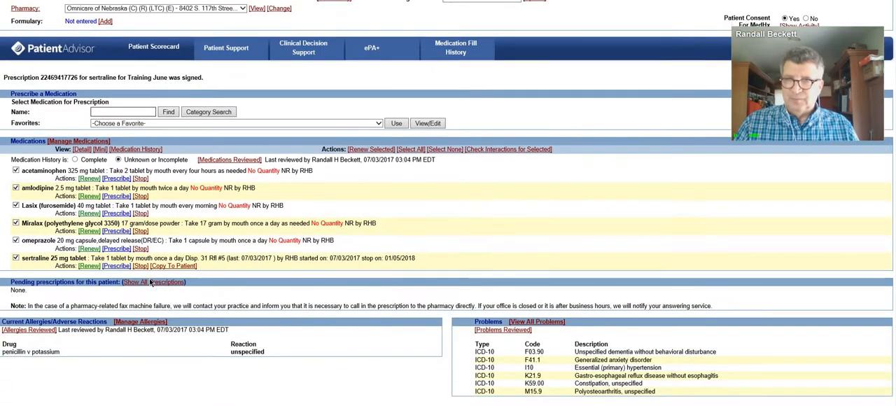
Step: Find lorazepam for a new prescription and choose the 0.5 mg tablet, overriding the geriatric precaution alert without a justification
{"action": "scroll", "coordinate": [151, 282], "scroll_direction": "up", "scroll_amount": 1}
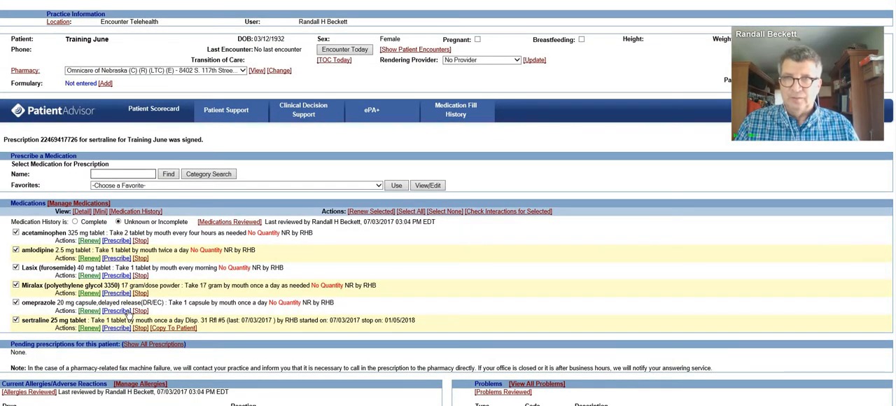
{"action": "scroll", "coordinate": [129, 314], "scroll_direction": "down", "scroll_amount": 1}
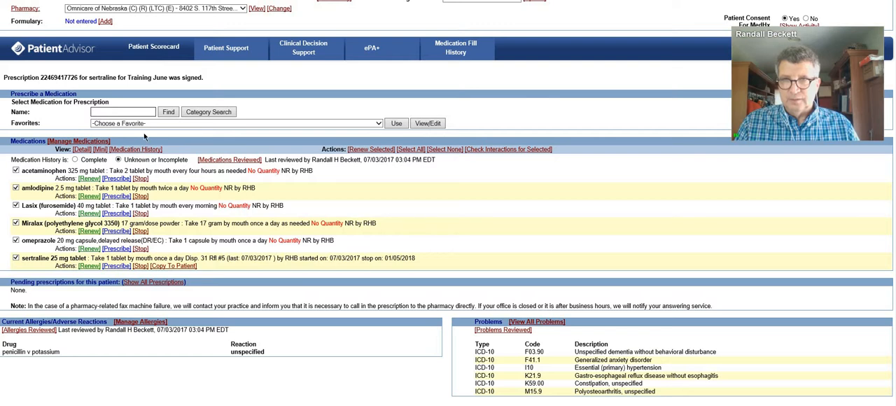
{"action": "type", "text": "lorazepa"}
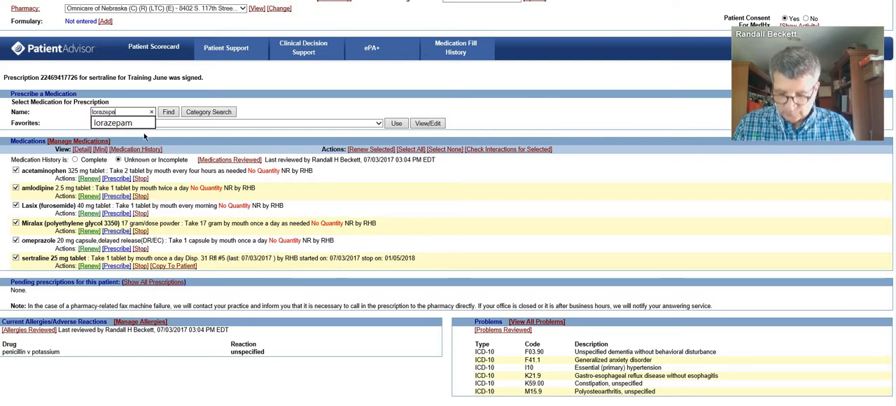
{"action": "left_click", "coordinate": [145, 136]}
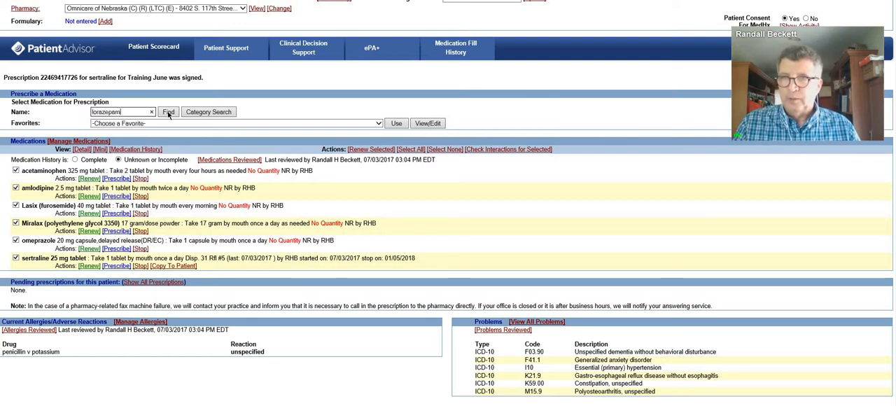
{"action": "left_click", "coordinate": [168, 112]}
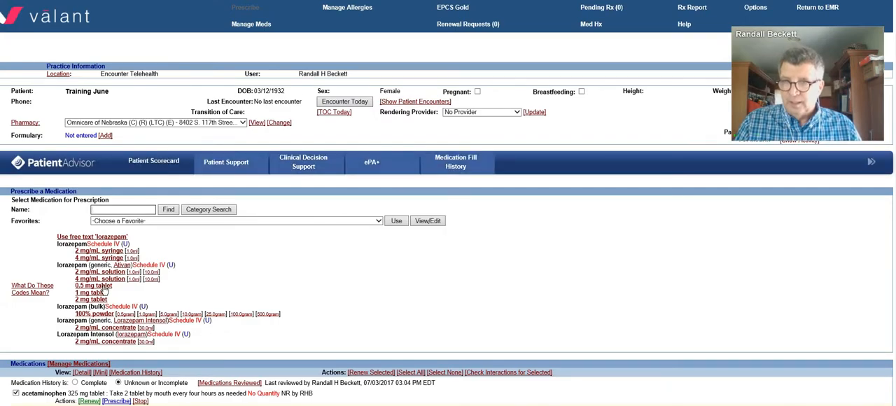
{"action": "left_click", "coordinate": [104, 292]}
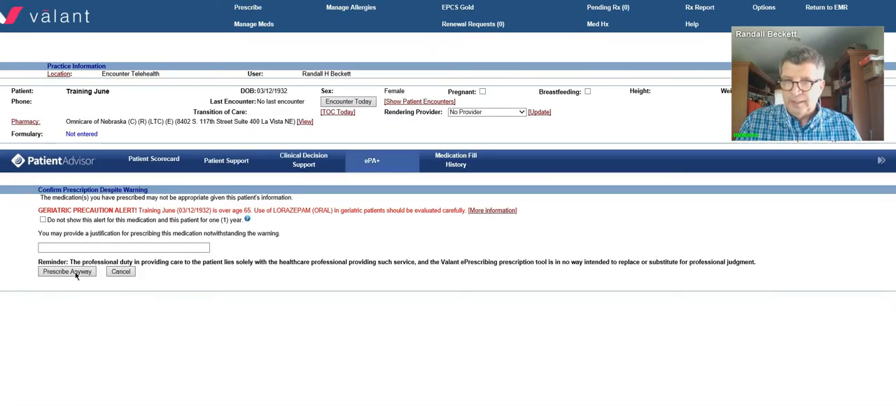
{"action": "left_click", "coordinate": [77, 274]}
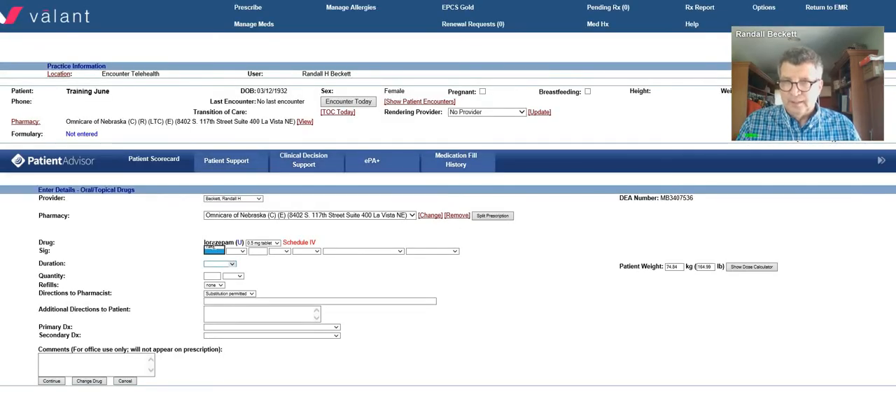
Step: Set the lorazepam sig to take 1 tablet by mouth every morning
{"action": "left_click", "coordinate": [213, 247]}
{"action": "left_click", "coordinate": [237, 250]}
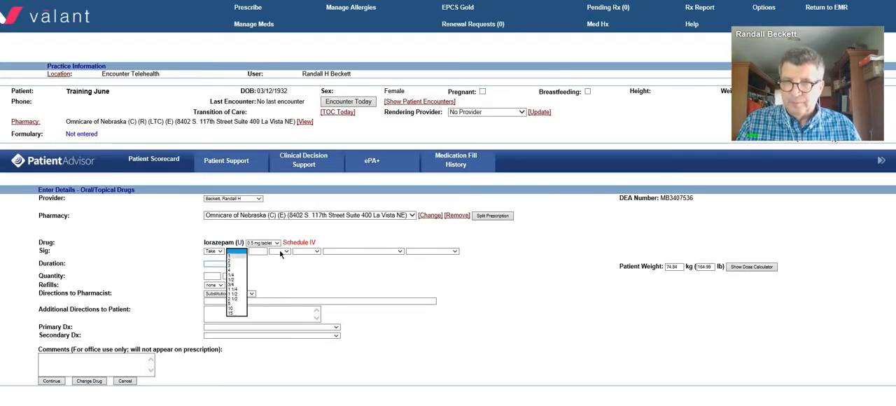
{"action": "left_click", "coordinate": [235, 256]}
{"action": "left_click", "coordinate": [280, 252]}
{"action": "left_click", "coordinate": [277, 258]}
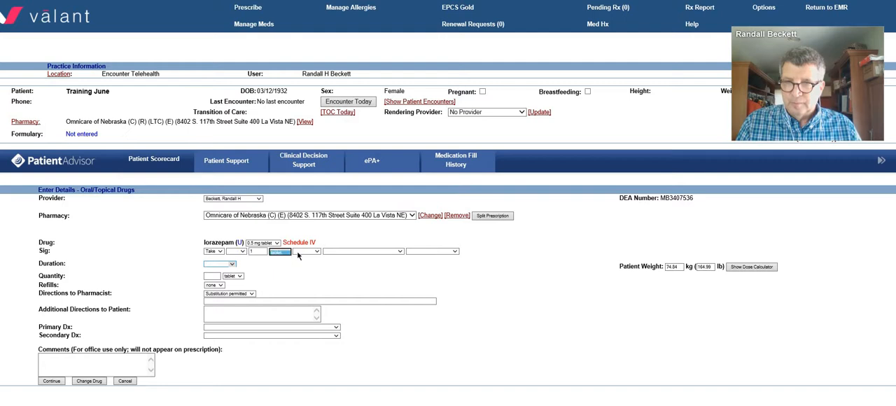
{"action": "left_click", "coordinate": [340, 252]}
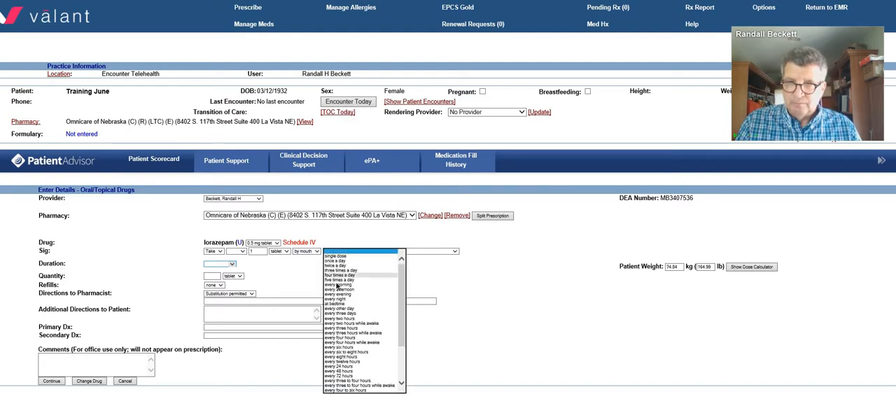
{"action": "left_click", "coordinate": [339, 284]}
Step: Set the lorazepam prescription's duration to 31 days and its refills to 5
{"action": "left_click", "coordinate": [233, 264]}
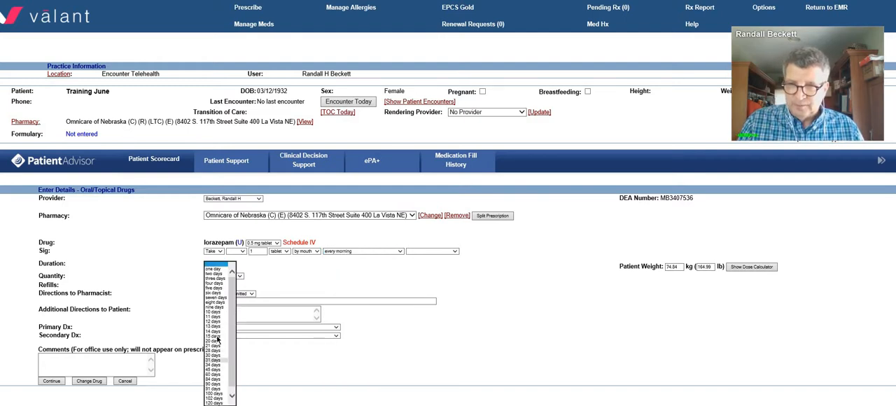
{"action": "left_click", "coordinate": [215, 360]}
{"action": "left_click", "coordinate": [222, 285]}
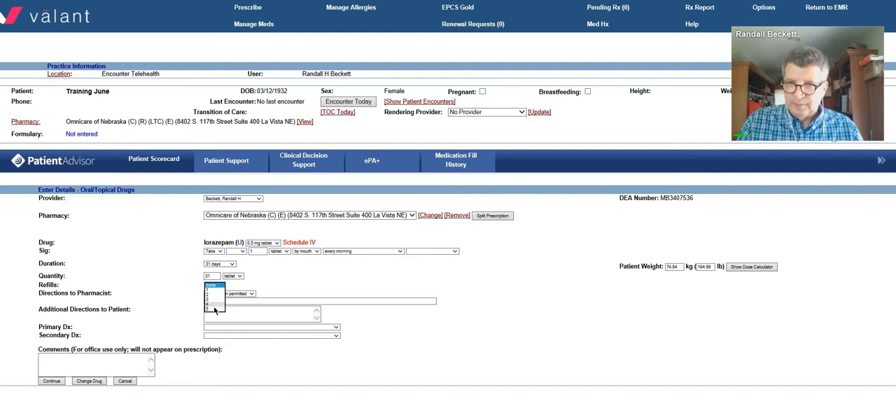
{"action": "left_click", "coordinate": [214, 305]}
{"action": "left_click", "coordinate": [220, 287]}
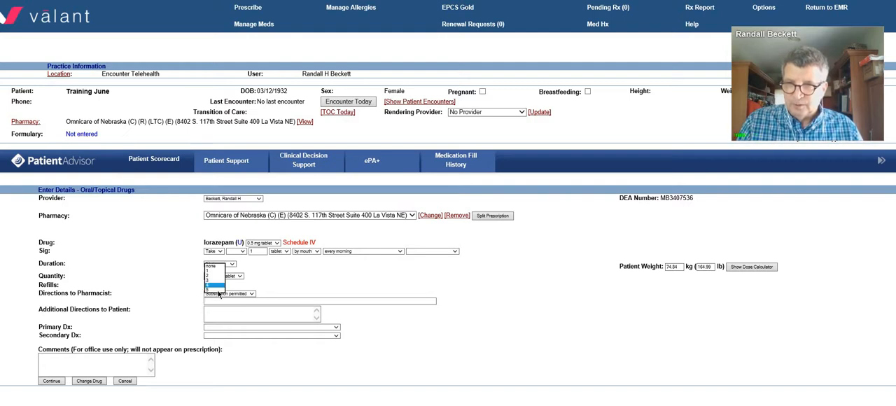
{"action": "left_click", "coordinate": [220, 291]}
{"action": "left_click", "coordinate": [219, 310]}
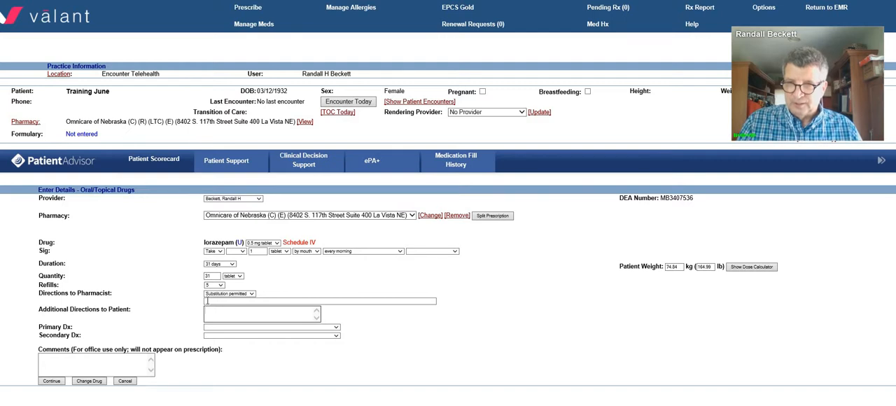
Step: Add the patient direction "for anxiety" and primary diagnosis F41.1 (Generalized anxiety disorder) to the lorazepam prescription, and create it
{"action": "type", "text": "for anxiety"}
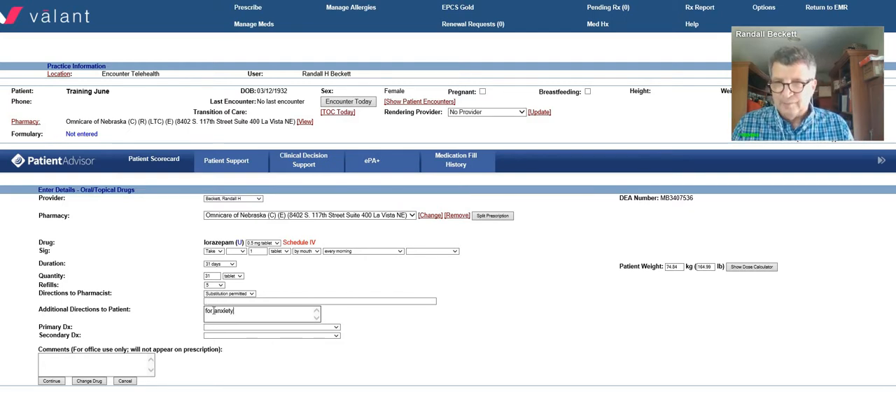
{"action": "left_click", "coordinate": [222, 328]}
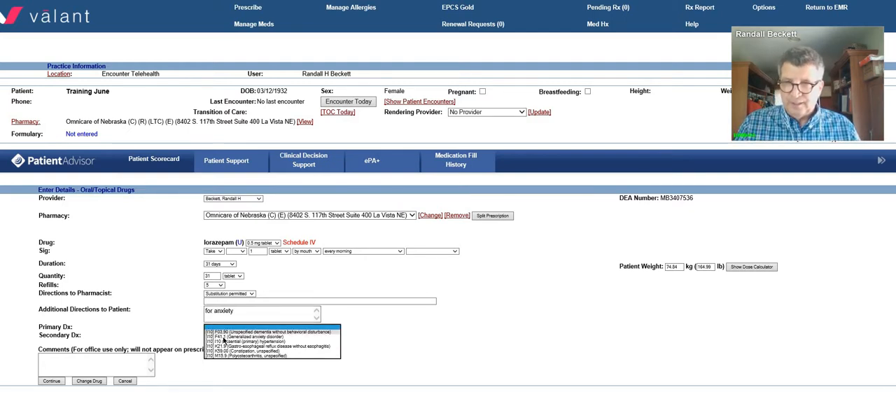
{"action": "left_click", "coordinate": [223, 337]}
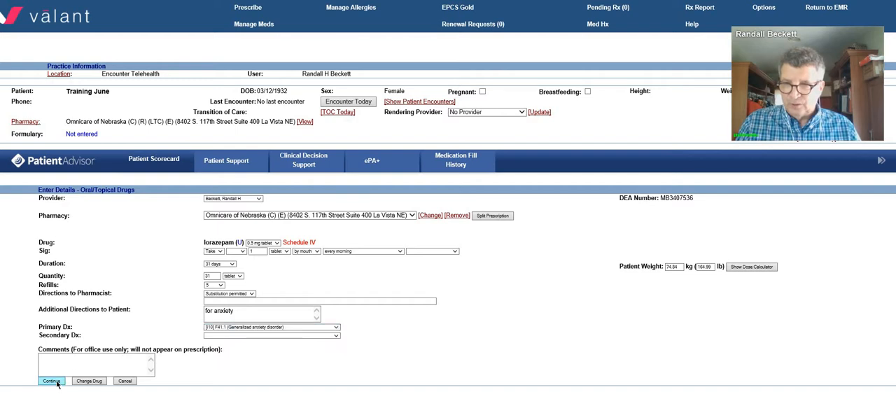
{"action": "left_click", "coordinate": [51, 381]}
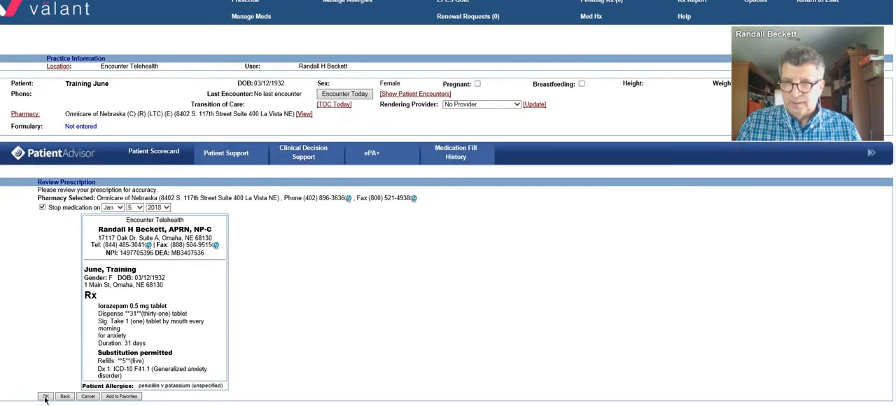
{"action": "left_click", "coordinate": [45, 396]}
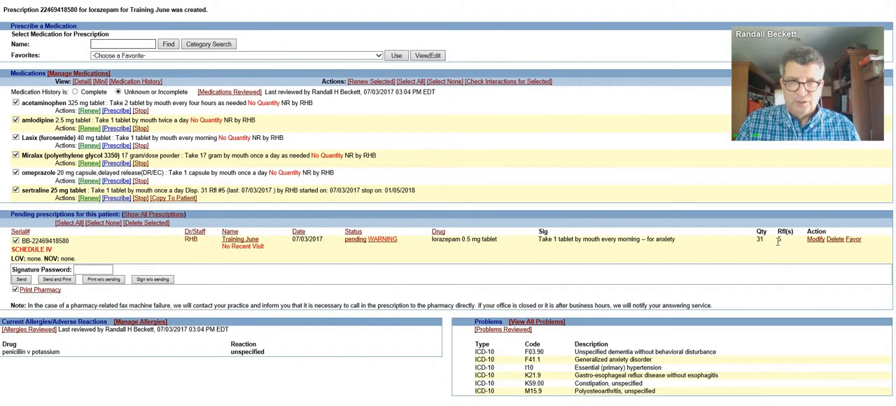
Step: Enter the signature password for the pending lorazepam prescription and submit it for sending
{"action": "left_click_drag", "start_coordinate": [784, 241], "coordinate": [432, 248]}
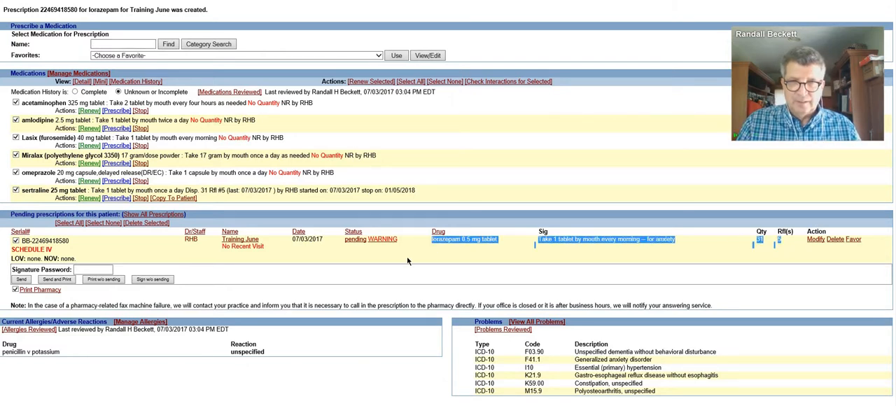
{"action": "left_click", "coordinate": [431, 256]}
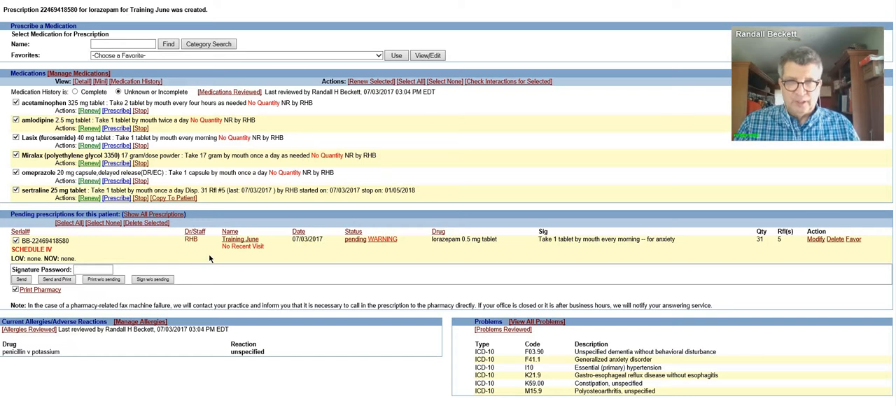
{"action": "left_click", "coordinate": [96, 271]}
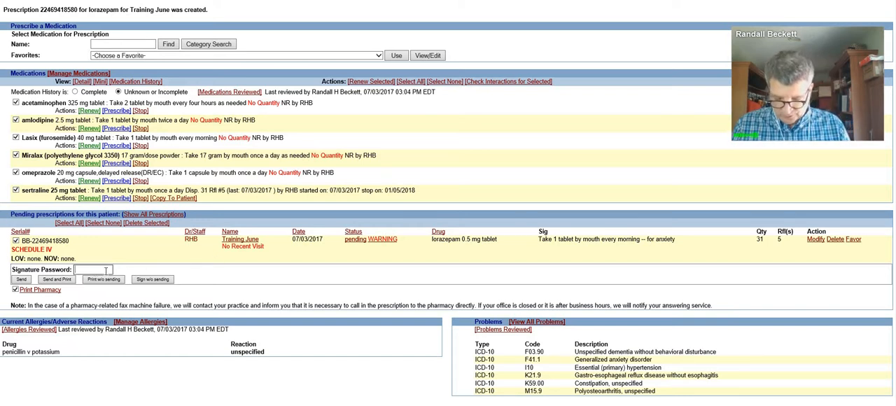
{"action": "type", "text": "••••••••"}
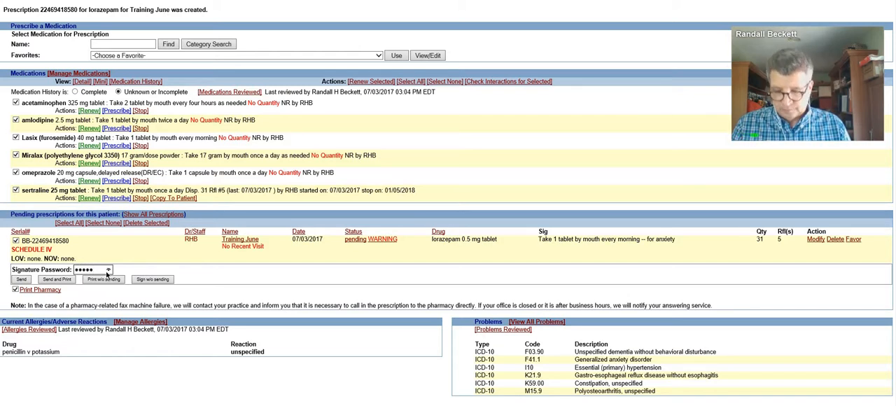
{"action": "left_click", "coordinate": [24, 280]}
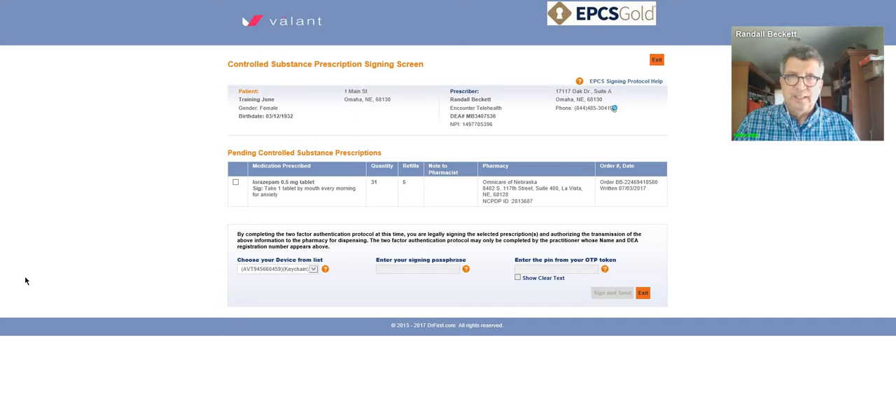
Step: Mark the lorazepam order on the controlled substance signing screen and exit to e-prescribing without signing it
{"action": "left_click", "coordinate": [236, 185]}
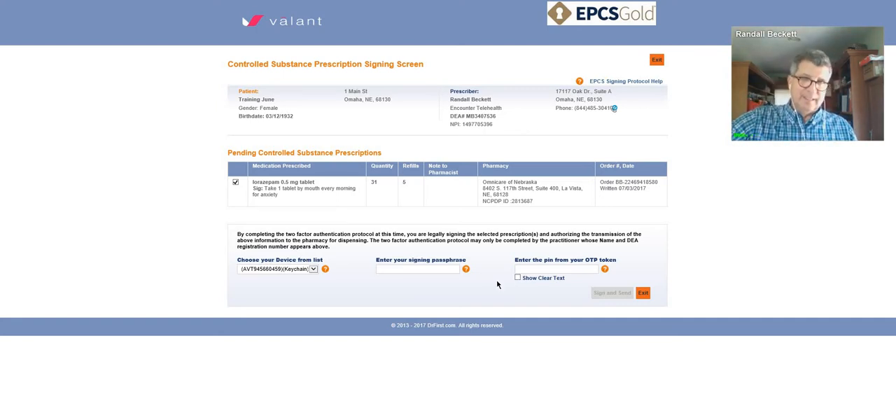
{"action": "left_click", "coordinate": [637, 293]}
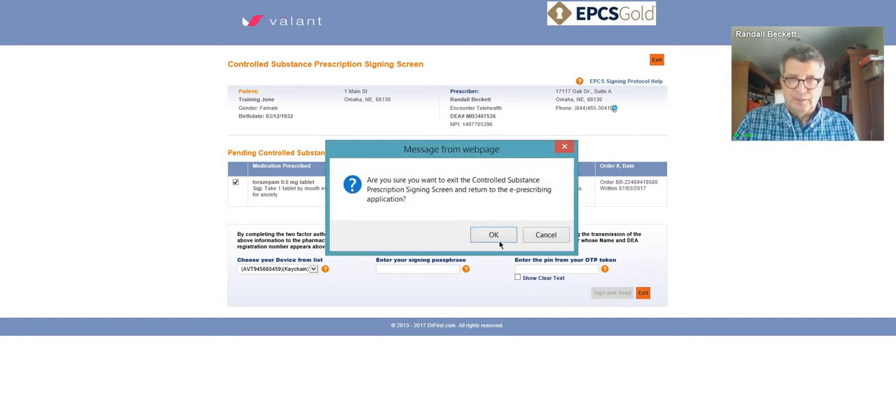
{"action": "left_click", "coordinate": [493, 234]}
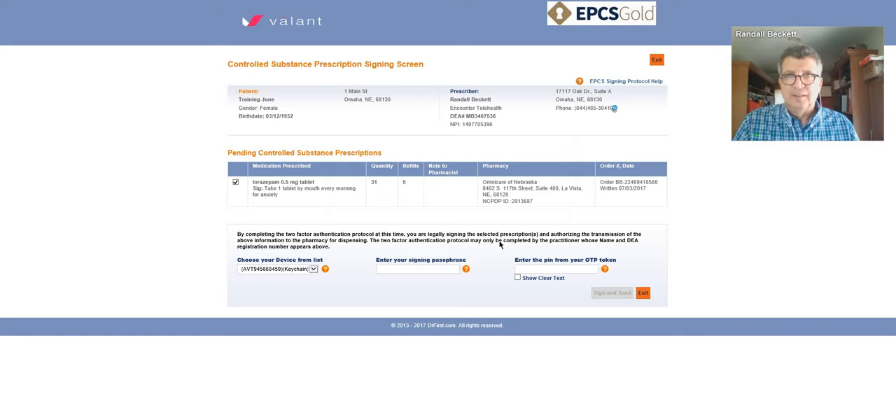
Step: Delete the pending lorazepam 0.5 mg prescription and confirm the deletion
{"action": "scroll", "coordinate": [428, 246], "scroll_direction": "down", "scroll_amount": 3}
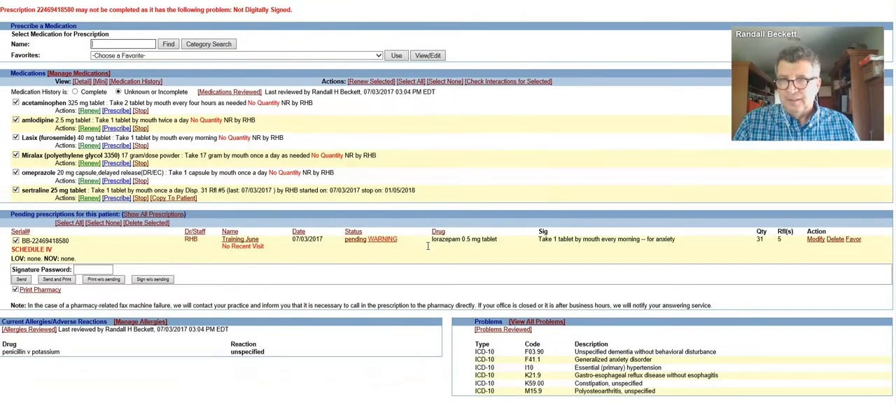
{"action": "left_click", "coordinate": [836, 238]}
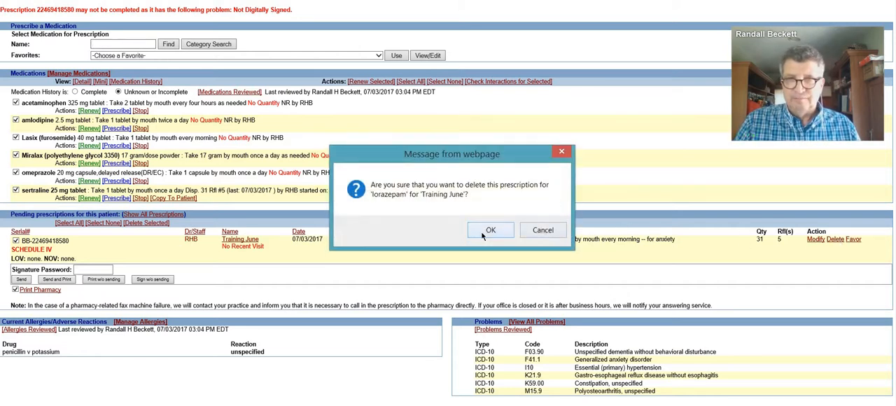
{"action": "left_click", "coordinate": [489, 230]}
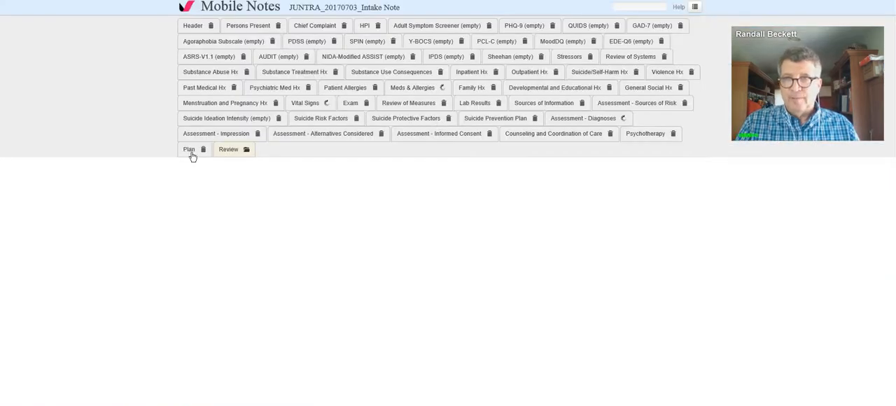
Step: Add the line "Please start sertraline as below." to the free text of the intake note's Plan section
{"action": "left_click", "coordinate": [190, 151]}
{"action": "scroll", "coordinate": [266, 245], "scroll_direction": "down", "scroll_amount": 1}
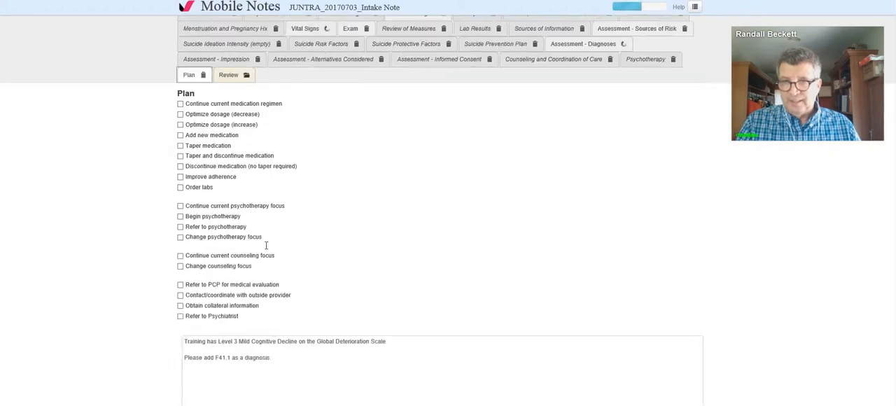
{"action": "scroll", "coordinate": [266, 245], "scroll_direction": "down", "scroll_amount": 2}
{"action": "left_click", "coordinate": [301, 246]}
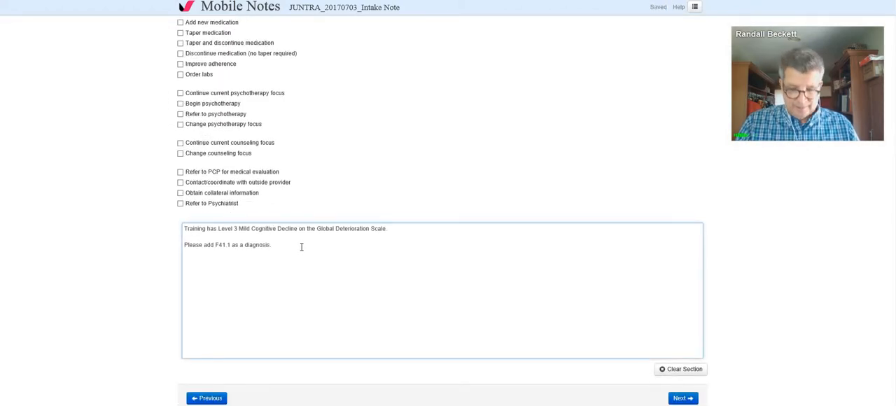
{"action": "key", "text": "Return"}
{"action": "key", "text": "Return"}
{"action": "type", "text": "Ple"}
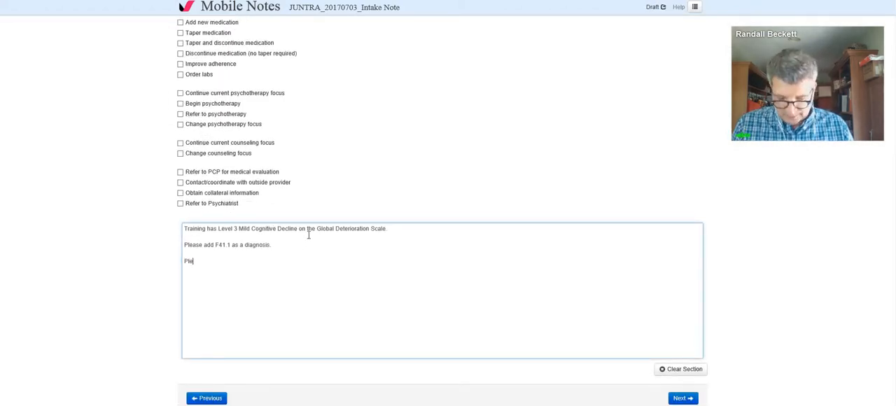
{"action": "type", "text": "ase start"}
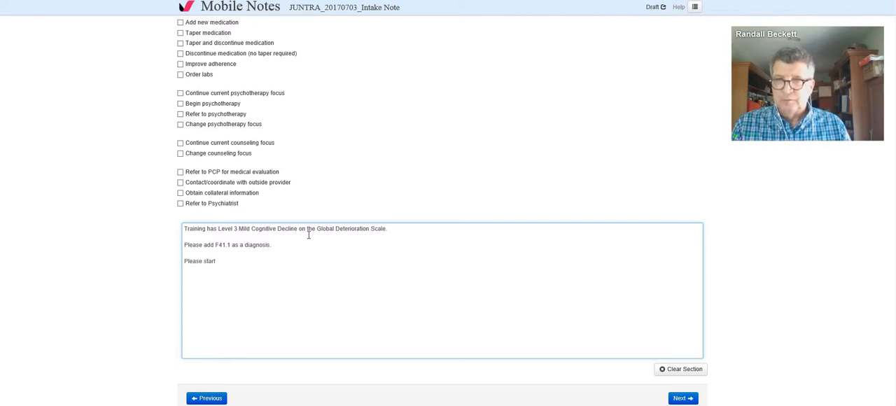
{"action": "type", "text": " sertraline a"}
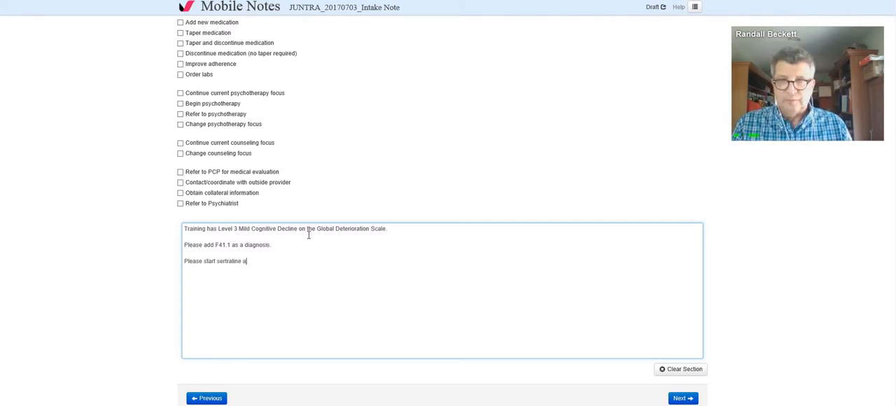
{"action": "type", "text": "s below."}
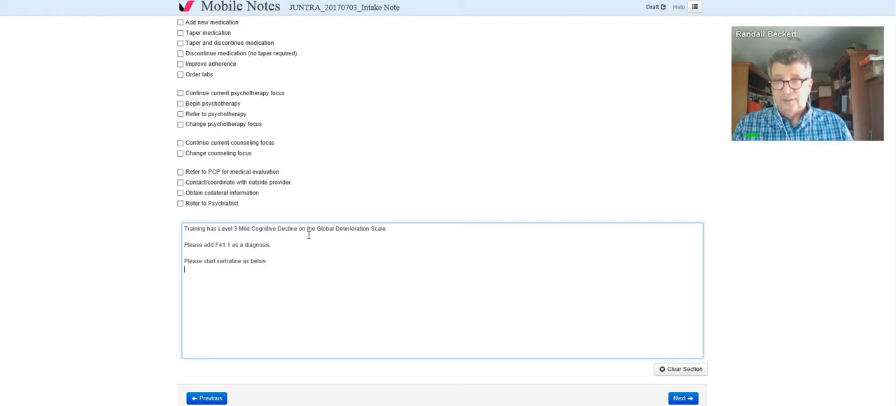
Step: Paste the copied sertraline 25 mg order below the plan text, join it into one line, and complete its ending as "#31 5 RF eRx"
{"action": "right_click", "coordinate": [290, 278]}
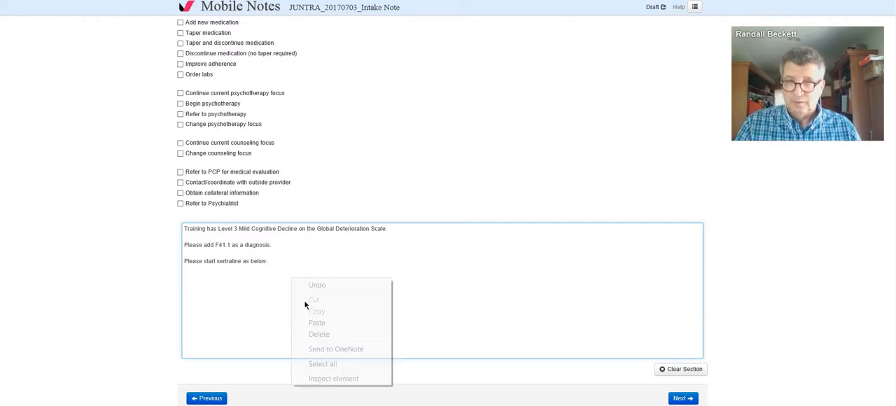
{"action": "left_click", "coordinate": [317, 322]}
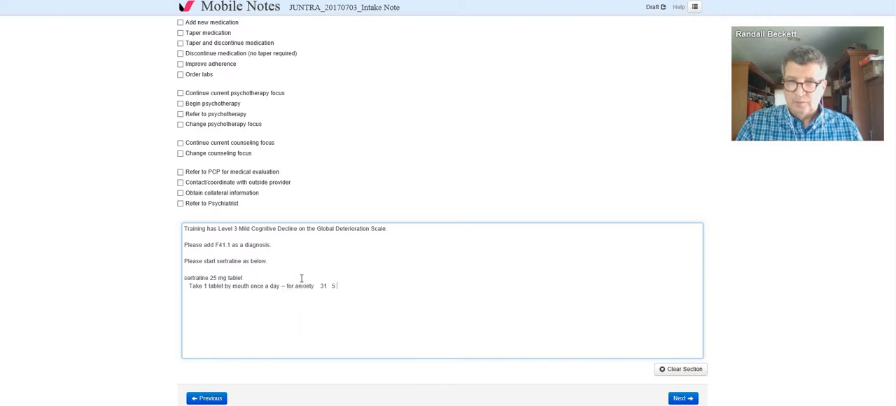
{"action": "key", "text": "Delete"}
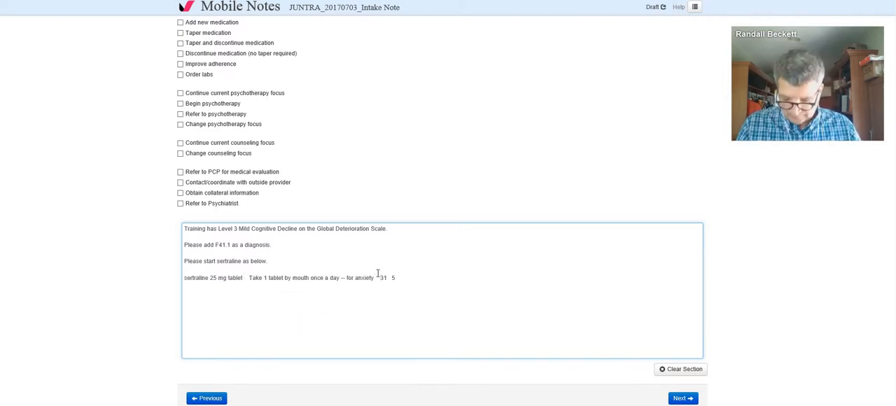
{"action": "left_click", "coordinate": [379, 277]}
{"action": "type", "text": "#"}
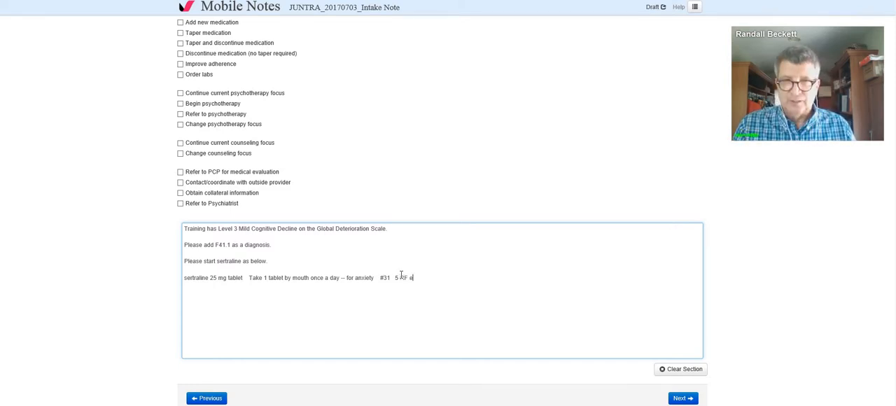
{"action": "type", "text": "Rx"}
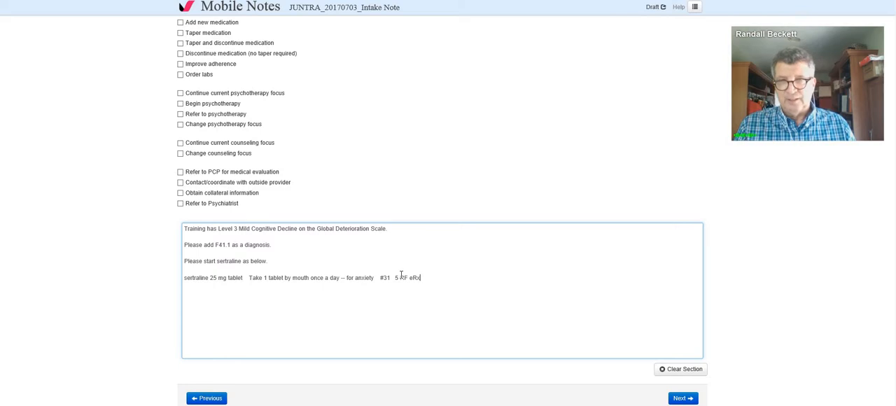
Step: Add the line "Please schedule medication management visit in one month and call me as needed." below the sertraline order in the plan
{"action": "key", "text": "Return"}
{"action": "type", "text": "Pl"}
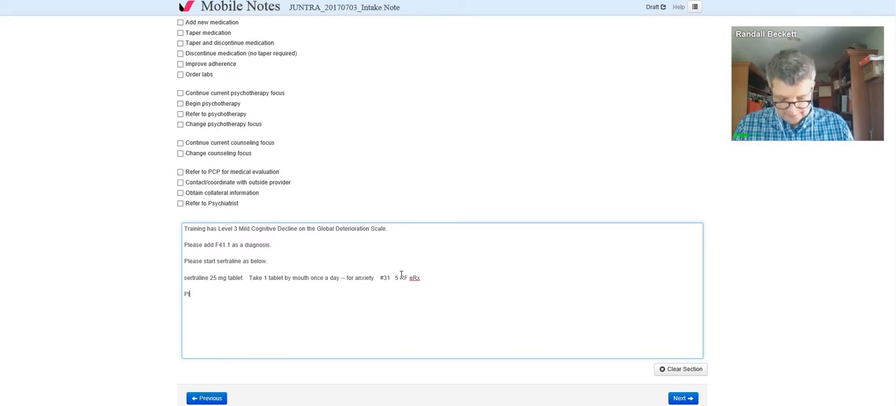
{"action": "type", "text": "ease schedule "}
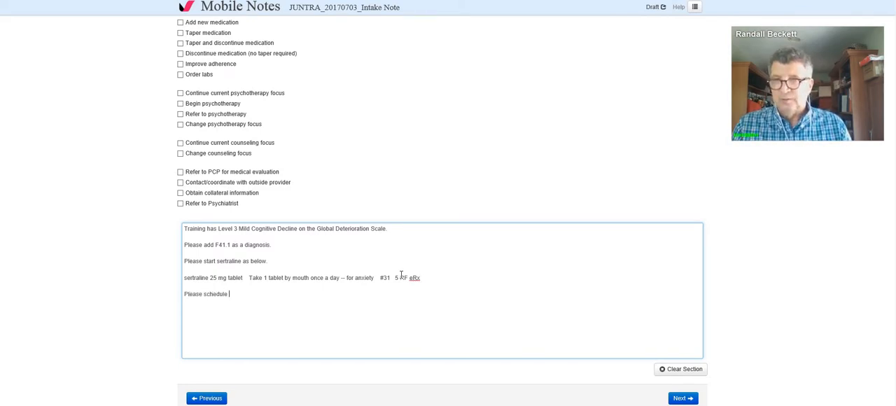
{"action": "type", "text": "med"}
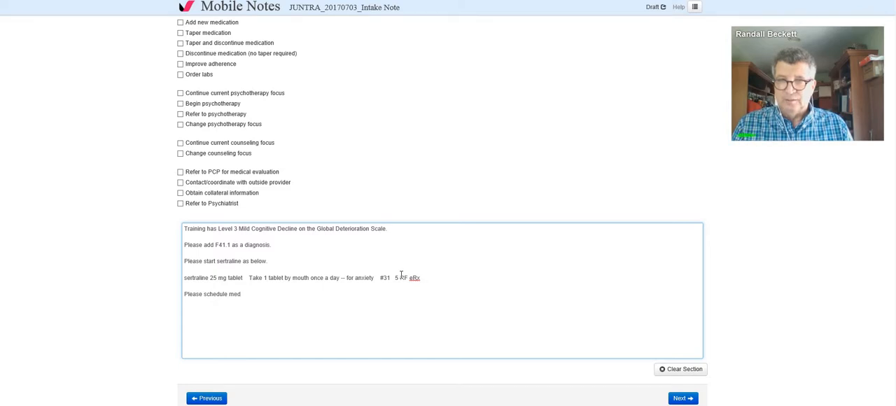
{"action": "type", "text": "ication manageme"}
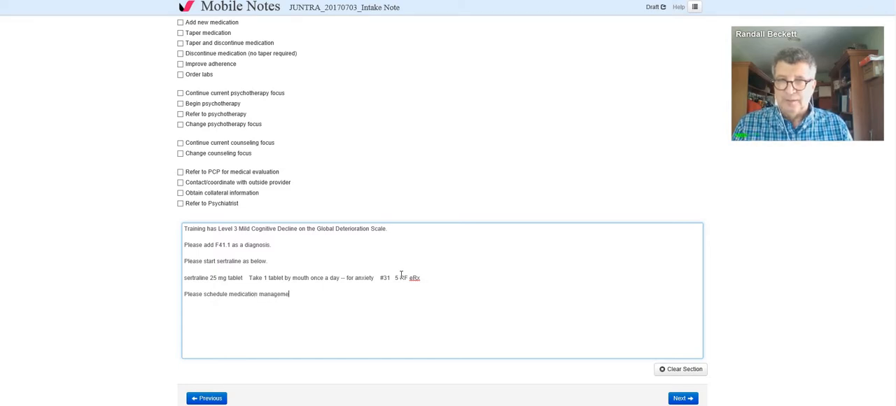
{"action": "type", "text": "nt visit in "}
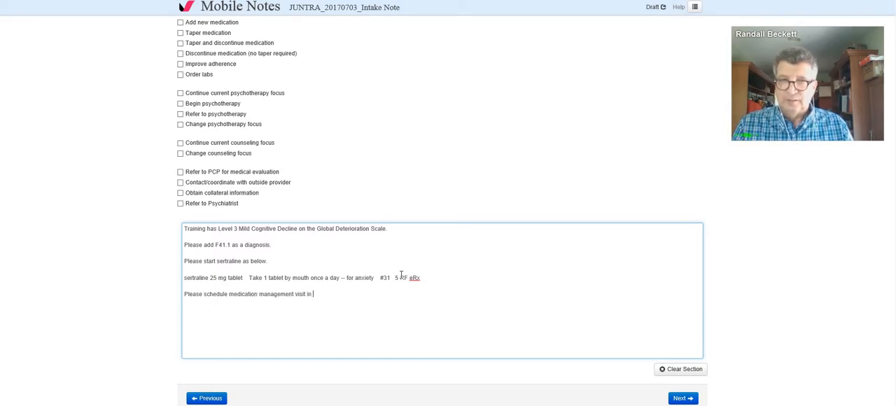
{"action": "type", "text": "one month"}
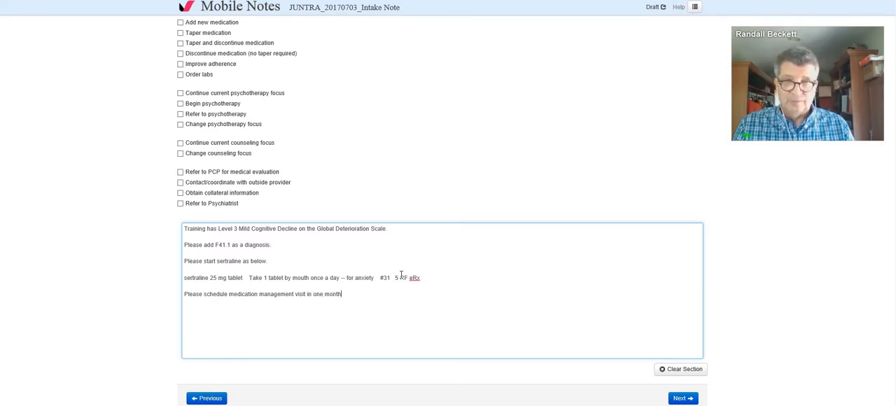
{"action": "type", "text": " and"}
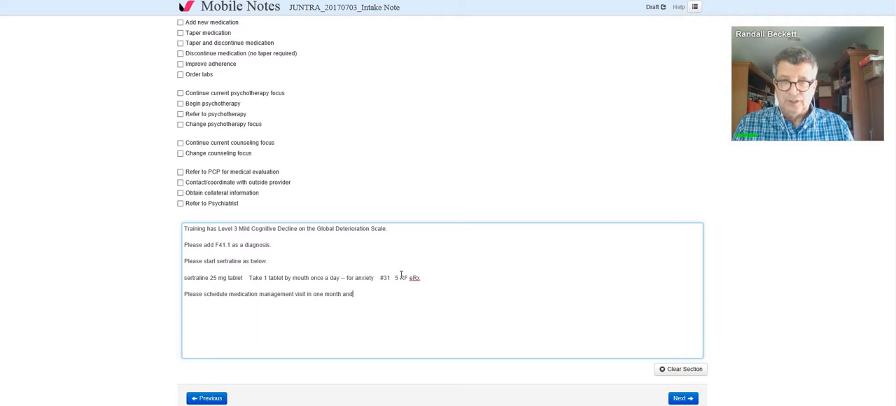
{"action": "type", "text": " call me as n"}
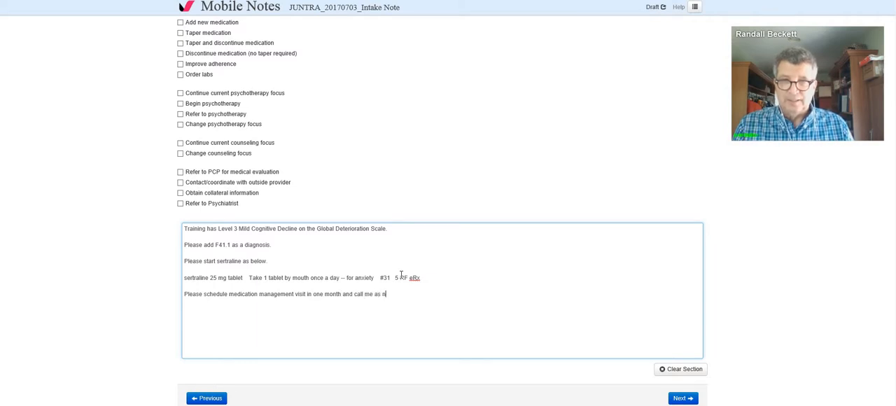
{"action": "type", "text": "eeded"}
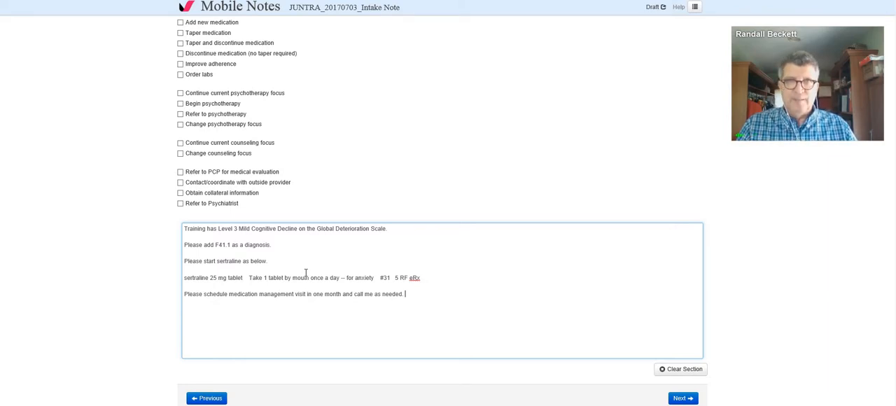
Step: Review the intake note's Persons Present, HPI, Review of Systems and Vital Signs sections
{"action": "scroll", "coordinate": [306, 277], "scroll_direction": "up", "scroll_amount": 3}
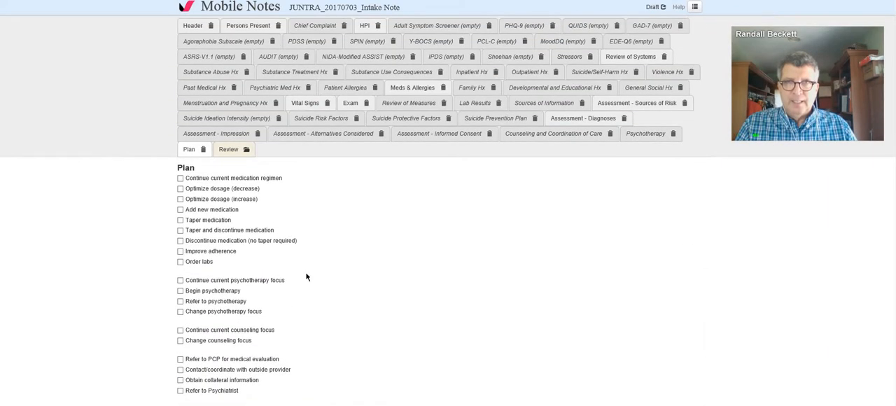
{"action": "left_click", "coordinate": [257, 28]}
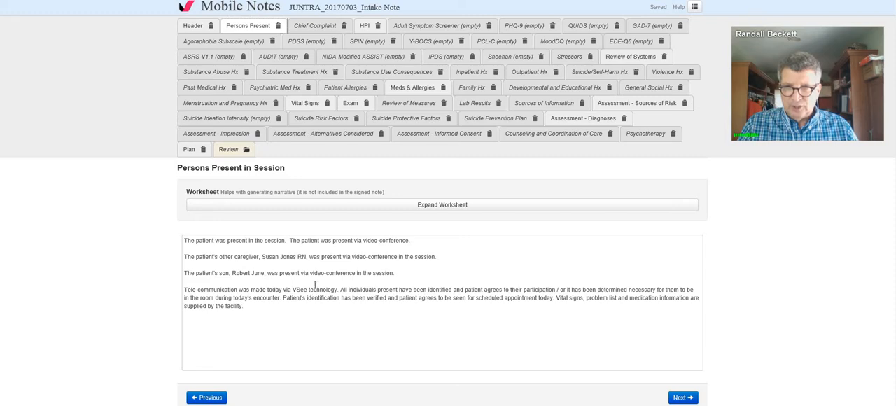
{"action": "left_click", "coordinate": [368, 28]}
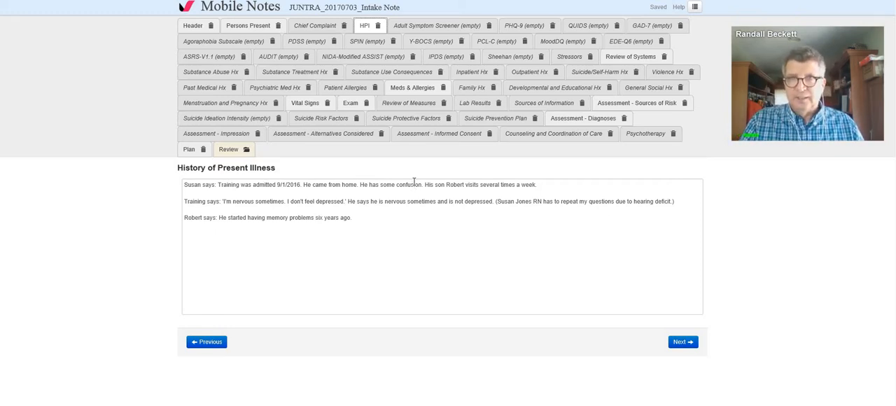
{"action": "left_click", "coordinate": [628, 56]}
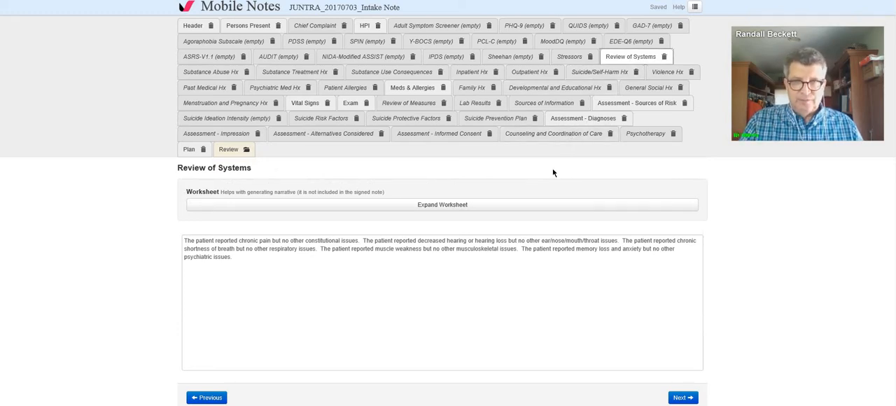
{"action": "left_click", "coordinate": [311, 105]}
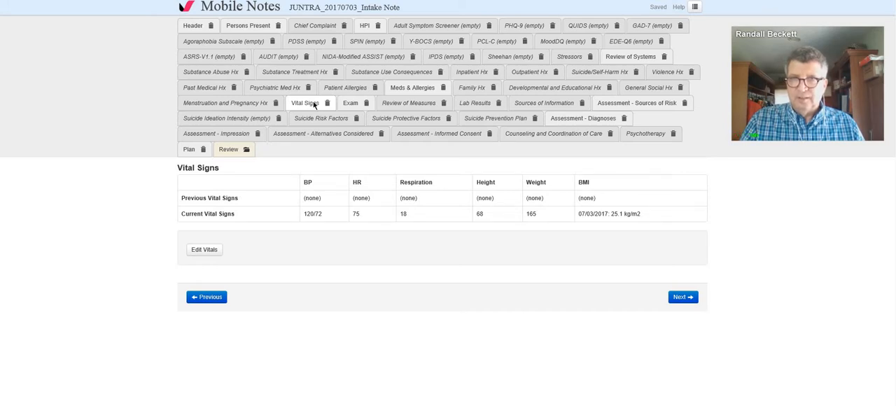
Step: Review the entries in the intake note's Exam section from appearance through the cognitive items
{"action": "left_click", "coordinate": [352, 105]}
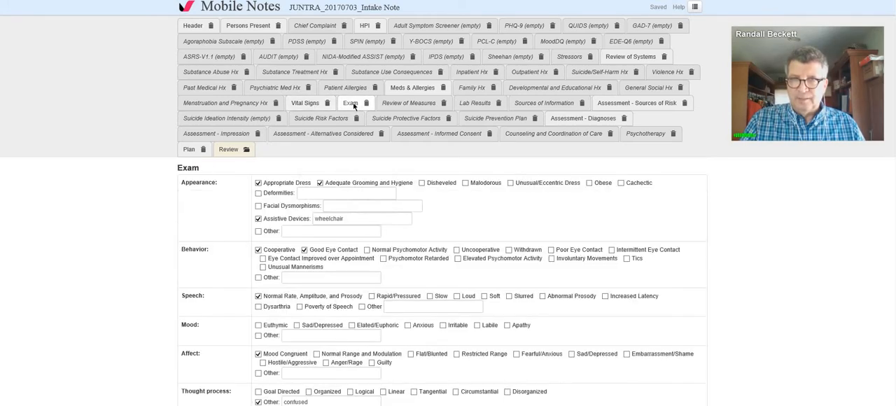
{"action": "scroll", "coordinate": [400, 225], "scroll_direction": "down", "scroll_amount": 4}
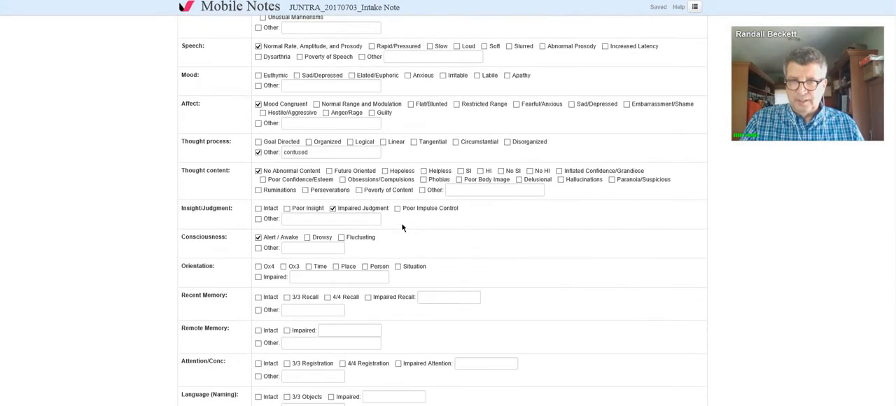
{"action": "scroll", "coordinate": [401, 226], "scroll_direction": "down", "scroll_amount": 2}
{"action": "scroll", "coordinate": [405, 220], "scroll_direction": "up", "scroll_amount": 6}
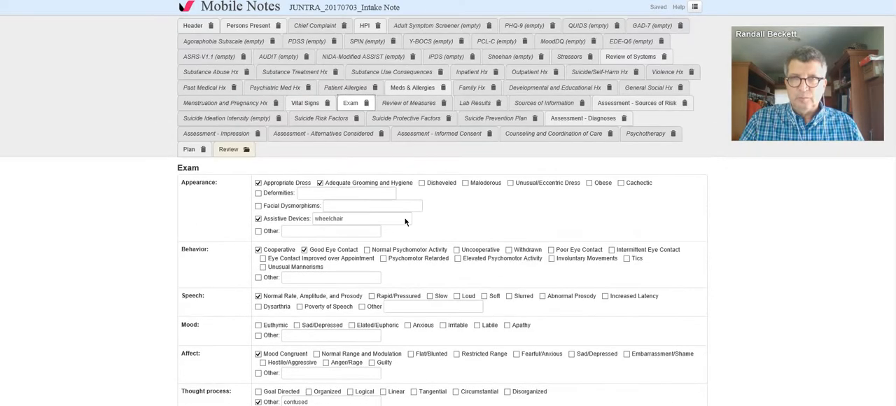
{"action": "scroll", "coordinate": [405, 222], "scroll_direction": "down", "scroll_amount": 4}
{"action": "scroll", "coordinate": [404, 216], "scroll_direction": "up", "scroll_amount": 5}
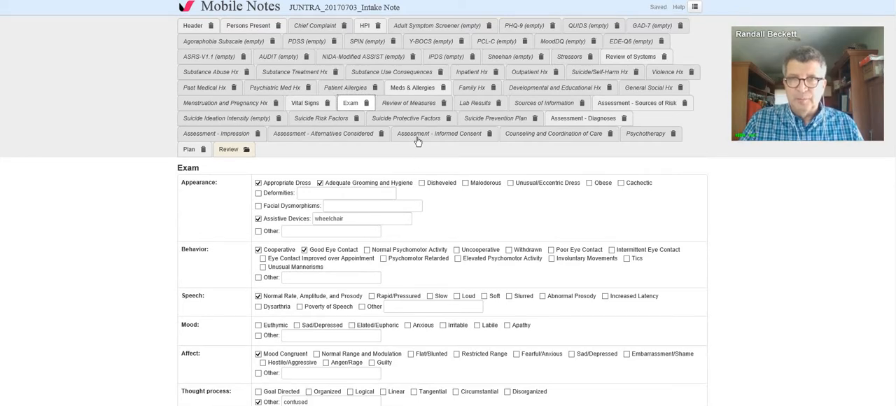
Step: Review the note's Meds & Allergies section, check the medication list in e-prescribing, and return to that section
{"action": "left_click", "coordinate": [412, 89]}
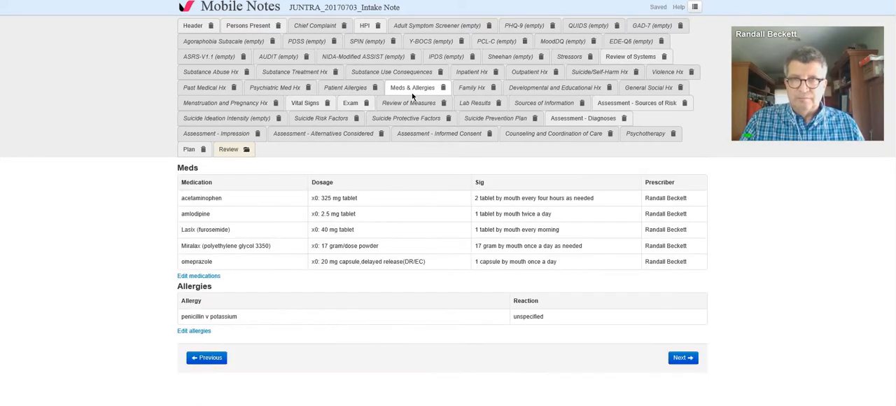
{"action": "left_click", "coordinate": [203, 277]}
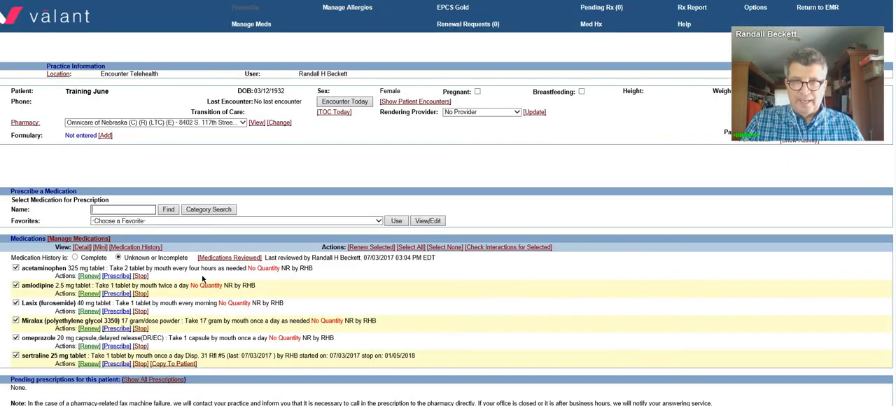
{"action": "scroll", "coordinate": [204, 274], "scroll_direction": "up", "scroll_amount": 2}
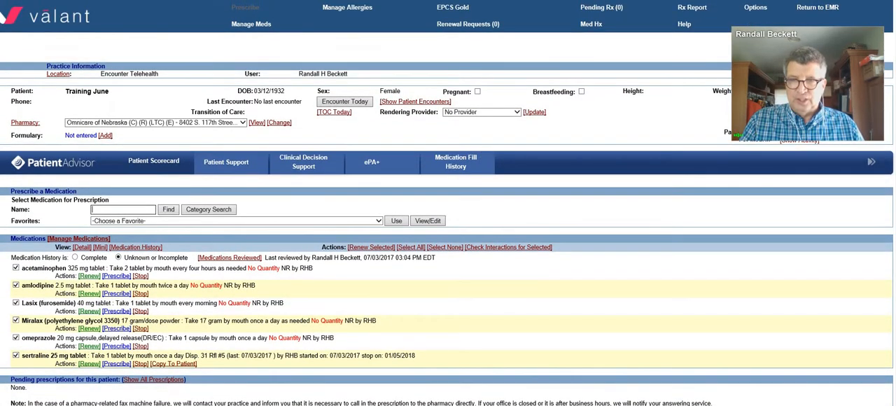
{"action": "left_click", "coordinate": [813, 9]}
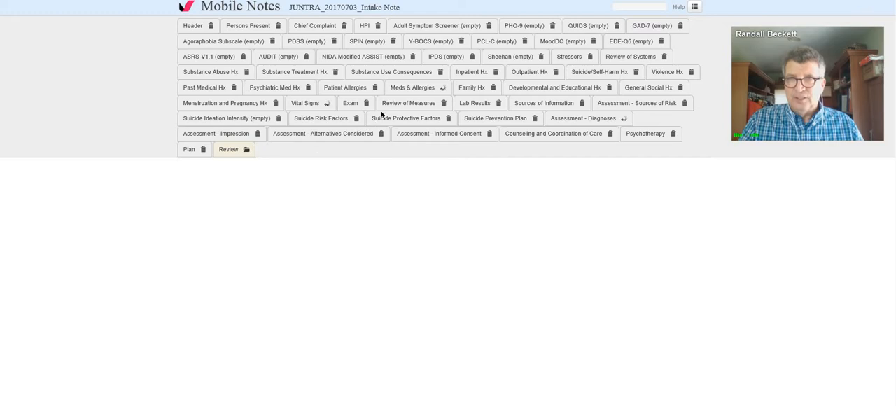
{"action": "left_click", "coordinate": [401, 88]}
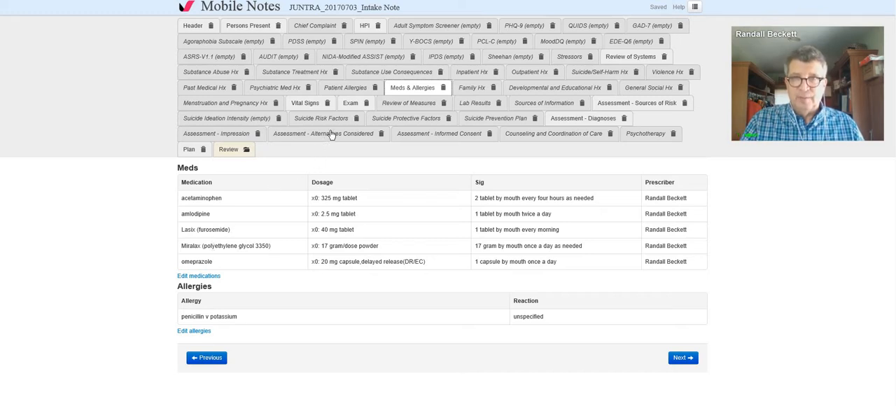
Step: Review the Sources of Risk and Diagnoses sections, checking the diagnoses' billing order in the diagnosis editor and saving it
{"action": "left_click", "coordinate": [609, 109]}
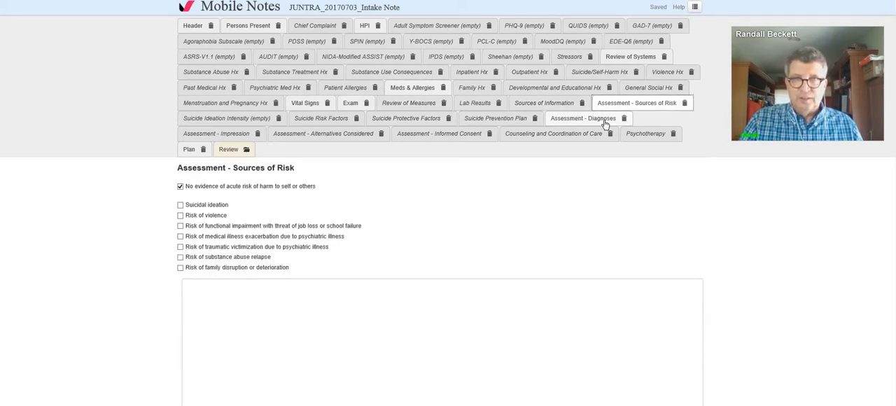
{"action": "left_click", "coordinate": [605, 120]}
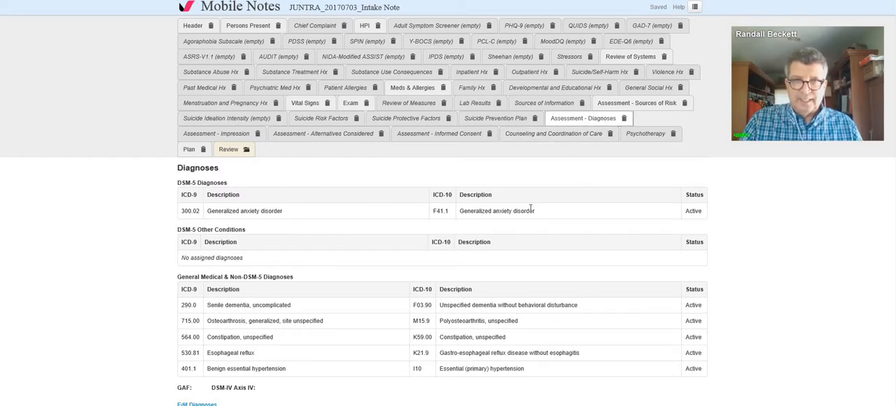
{"action": "scroll", "coordinate": [530, 210], "scroll_direction": "down", "scroll_amount": 2}
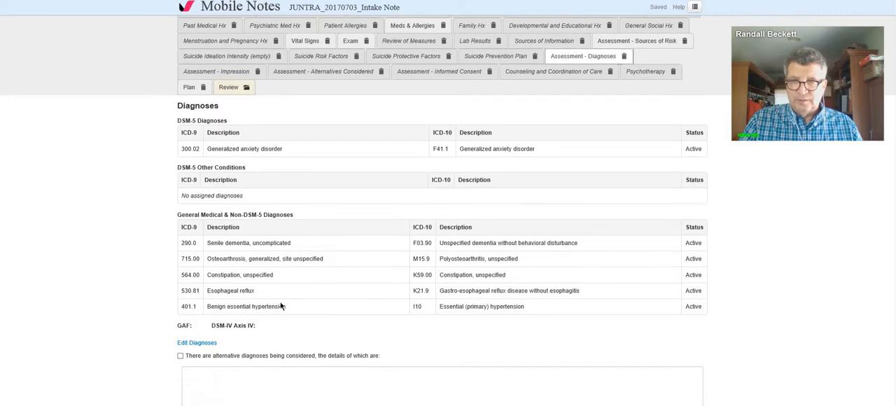
{"action": "left_click", "coordinate": [203, 343]}
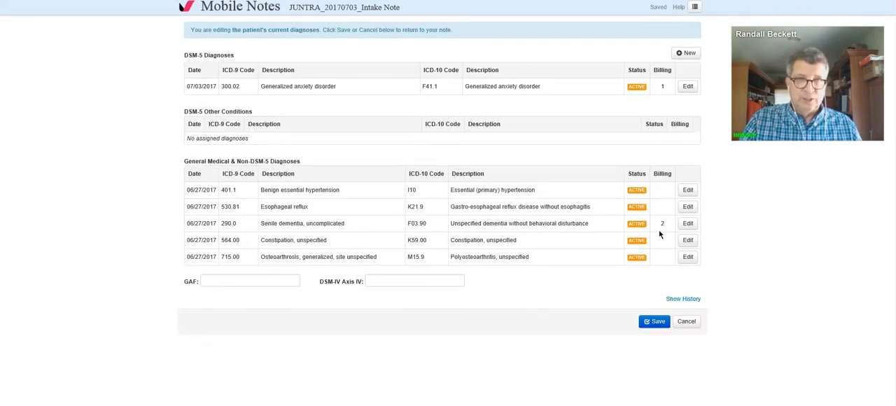
{"action": "left_click", "coordinate": [655, 321]}
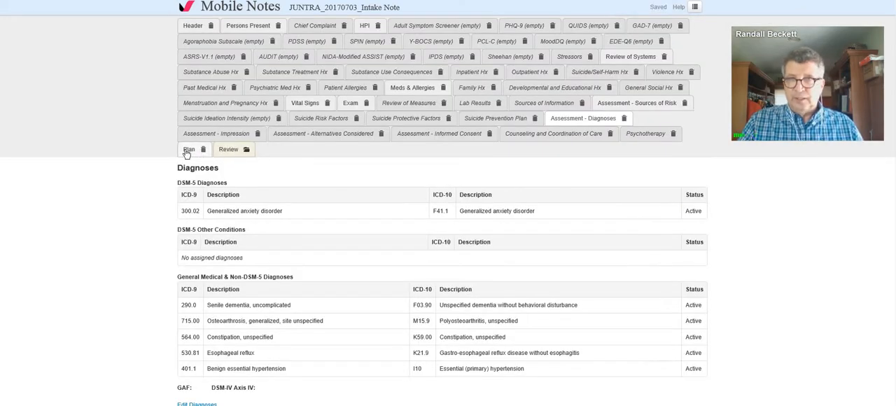
Step: Review the Plan section's options and free text
{"action": "left_click", "coordinate": [188, 151]}
{"action": "scroll", "coordinate": [215, 202], "scroll_direction": "down", "scroll_amount": 3}
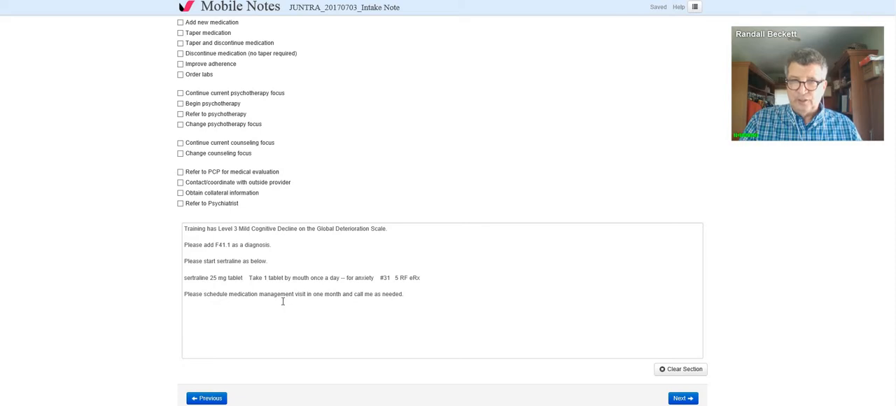
{"action": "scroll", "coordinate": [284, 287], "scroll_direction": "up", "scroll_amount": 3}
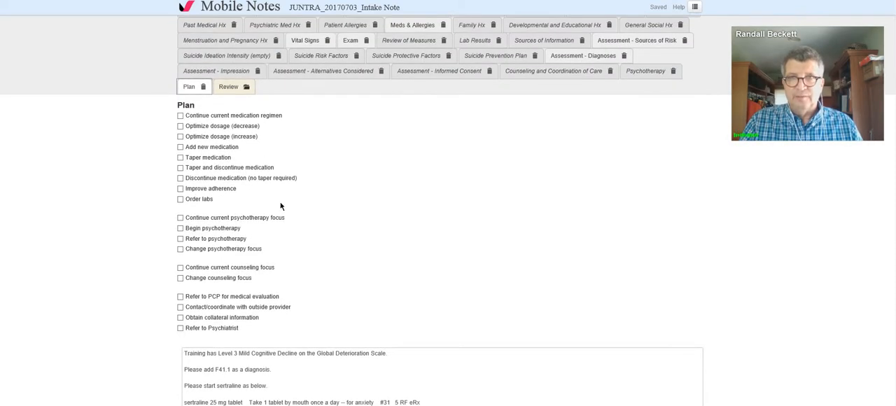
Step: Sign and close the intake note, confirming the signature and the tab closure, and refresh the practice workspace
{"action": "left_click", "coordinate": [231, 91]}
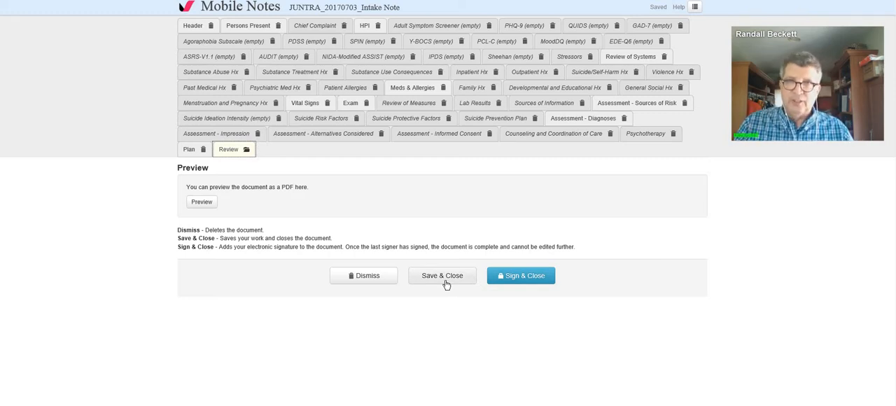
{"action": "left_click", "coordinate": [507, 277]}
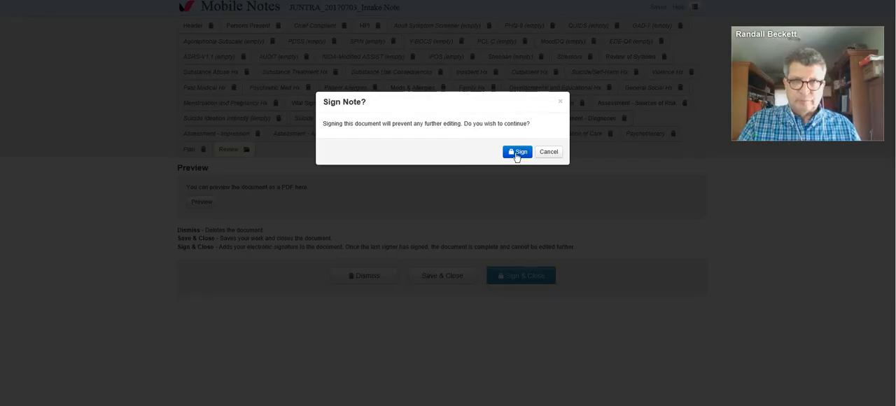
{"action": "left_click", "coordinate": [517, 152]}
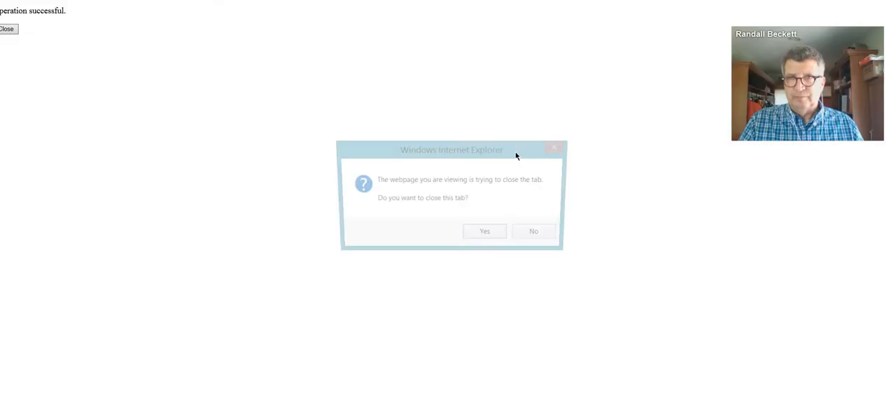
{"action": "left_click", "coordinate": [484, 236]}
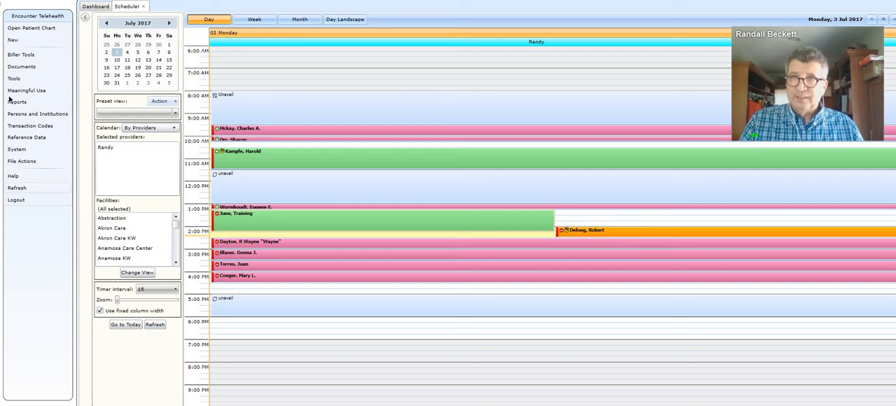
{"action": "left_click", "coordinate": [16, 188]}
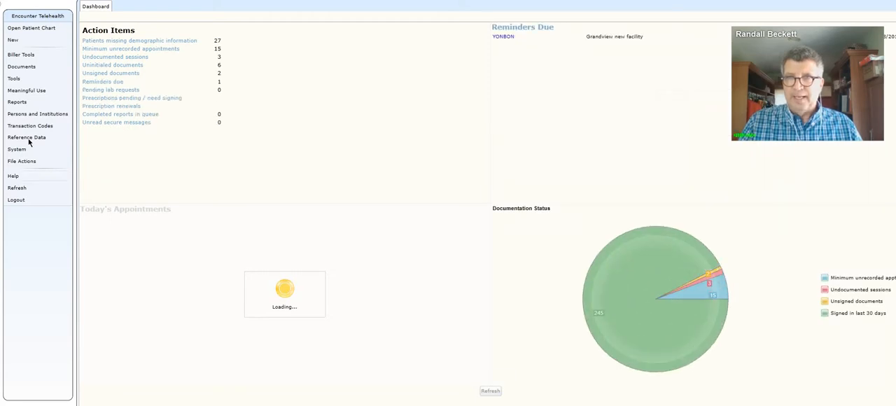
Step: Open the scheduler and open the patient chart from the 1:15 PM training appointment, acknowledging the clinical decision support notices
{"action": "left_click", "coordinate": [32, 82]}
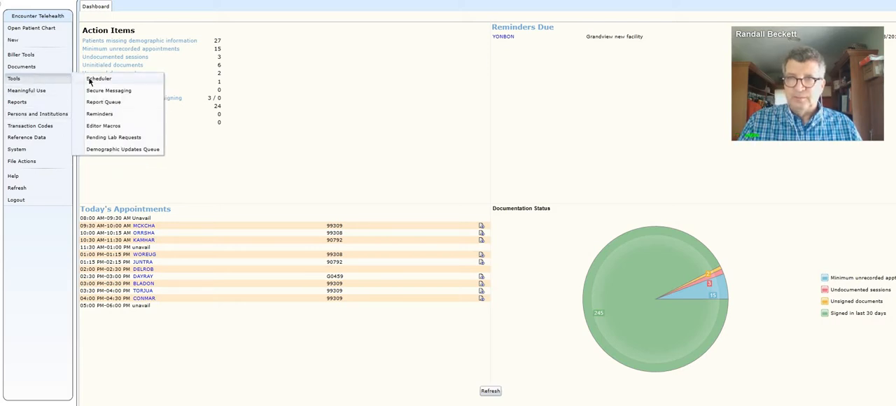
{"action": "left_click", "coordinate": [99, 79]}
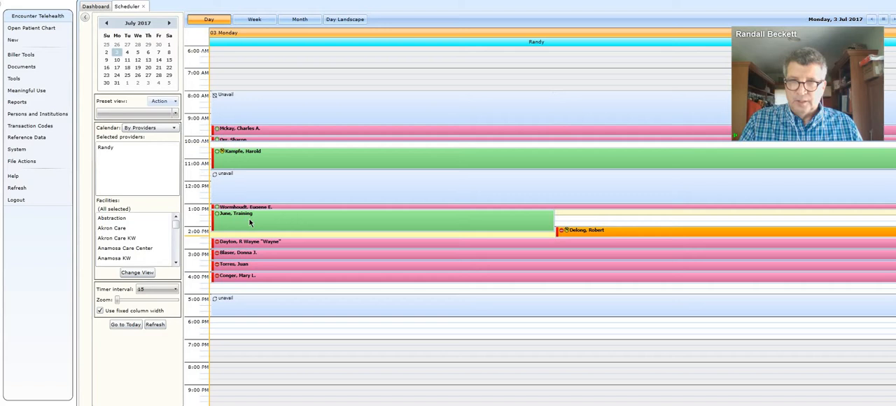
{"action": "mouse_move", "coordinate": [250, 223]}
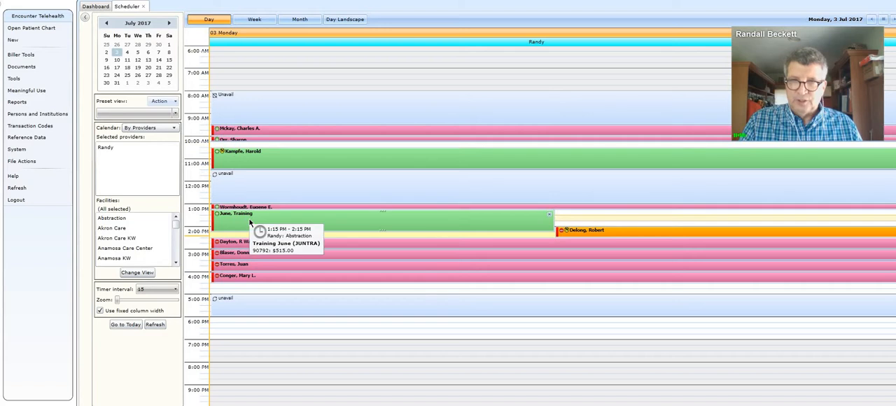
{"action": "right_click", "coordinate": [250, 223]}
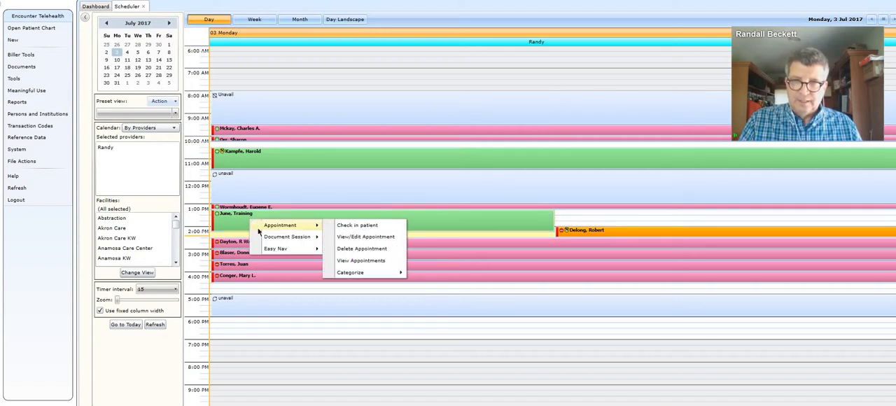
{"action": "mouse_move", "coordinate": [269, 250]}
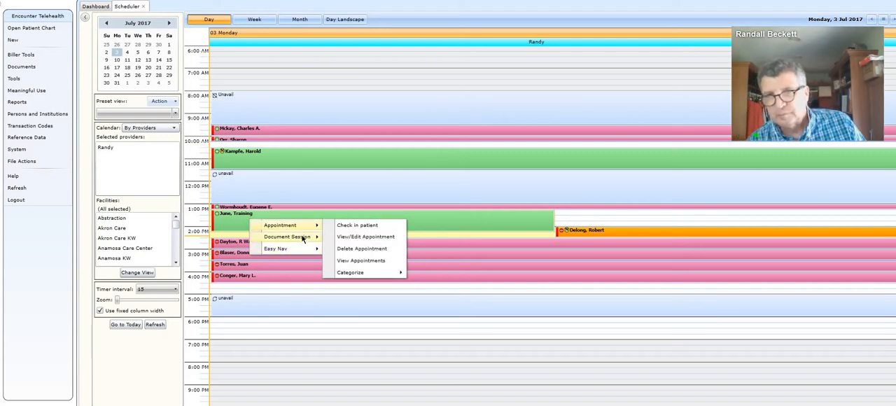
{"action": "mouse_move", "coordinate": [302, 251]}
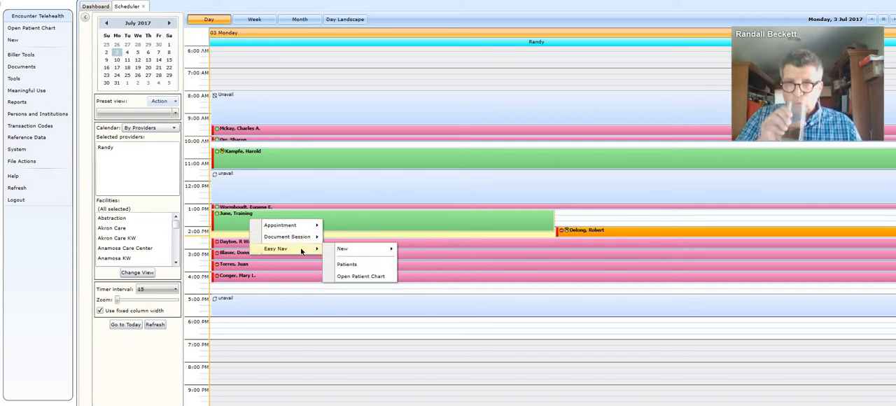
{"action": "left_click", "coordinate": [349, 276]}
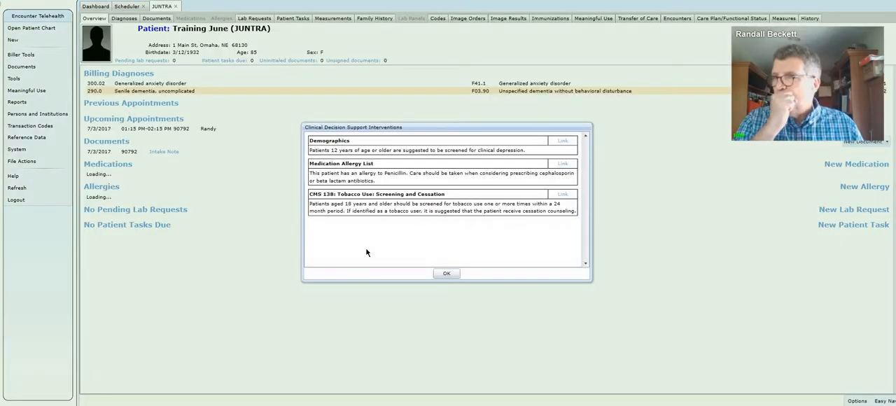
{"action": "left_click", "coordinate": [442, 274]}
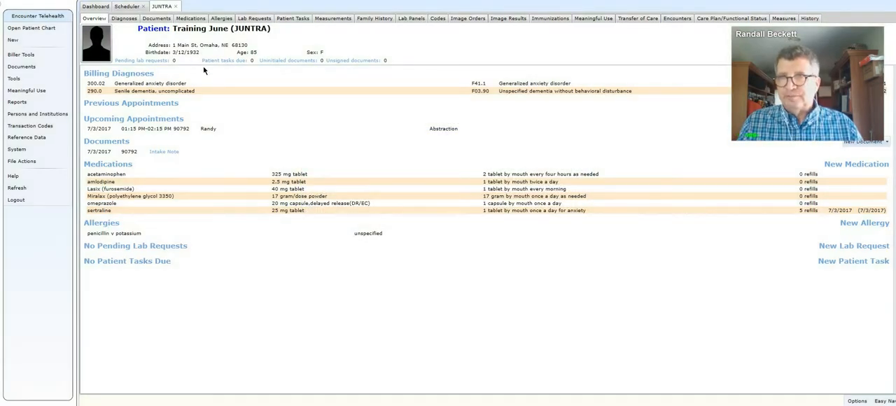
Step: Select the 7/3/2017 Intake Note among the chart's documents and start a fax for it
{"action": "left_click", "coordinate": [157, 19]}
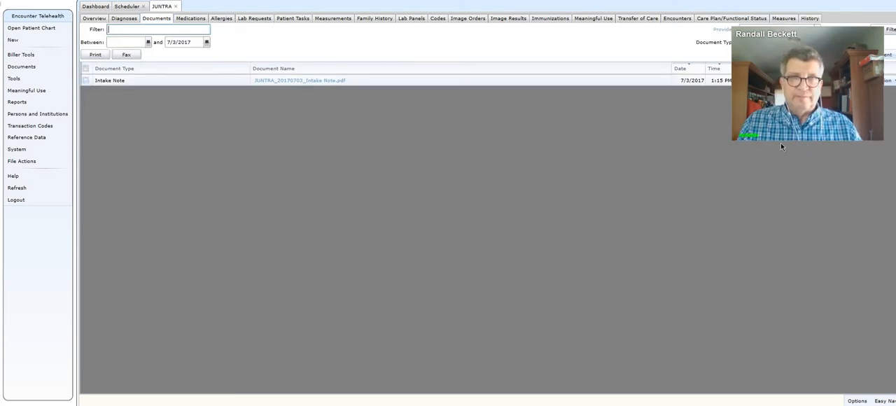
{"action": "left_click_drag", "start_coordinate": [821, 136], "coordinate": [843, 201]}
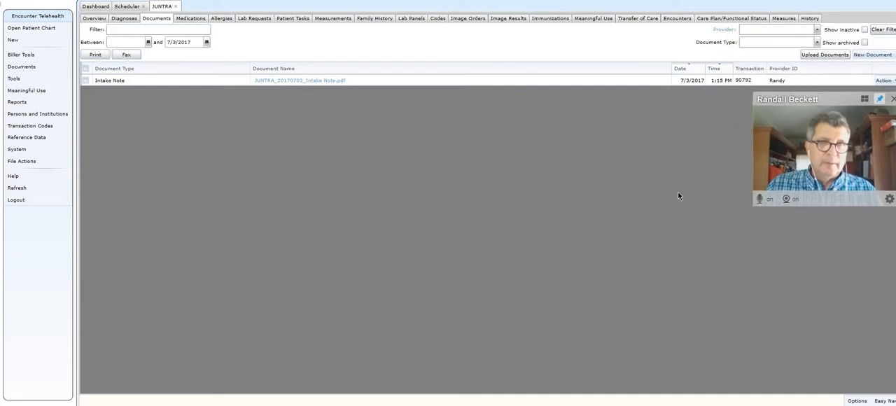
{"action": "left_click", "coordinate": [87, 82]}
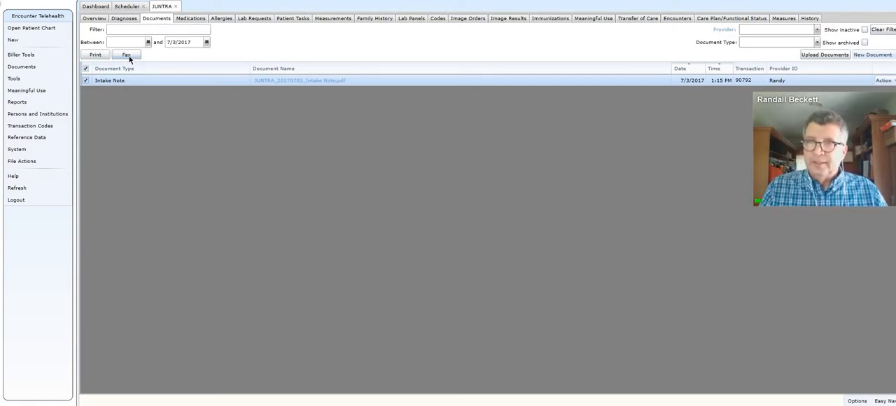
{"action": "left_click", "coordinate": [127, 55]}
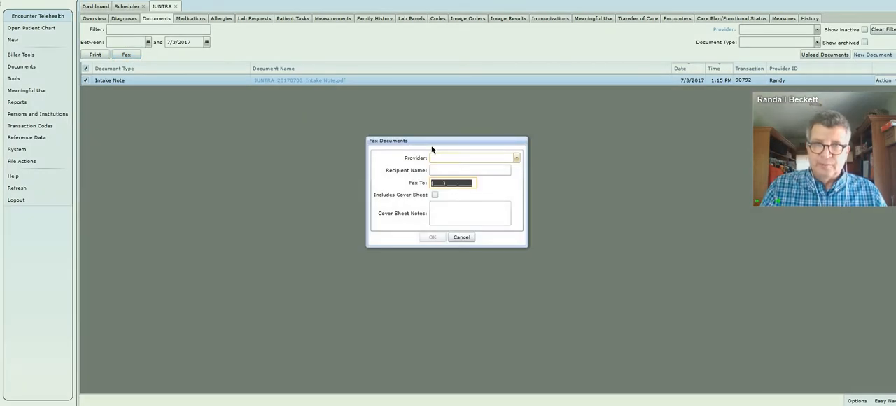
Step: Set the fax provider to Elms Health Care and replace the recipient name with the nurse's full name and RN title
{"action": "type", "text": "elms"}
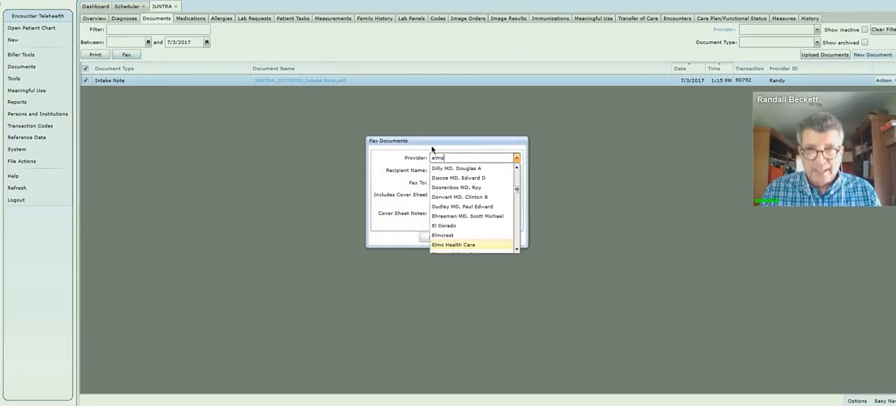
{"action": "key", "text": "Return"}
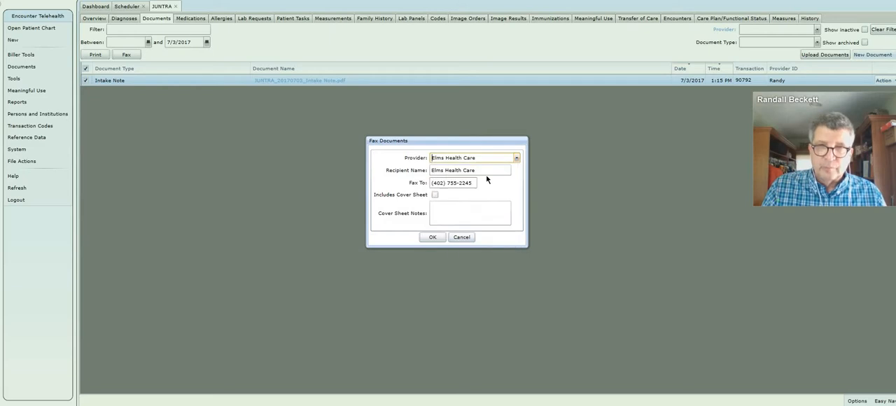
{"action": "left_click", "coordinate": [485, 172]}
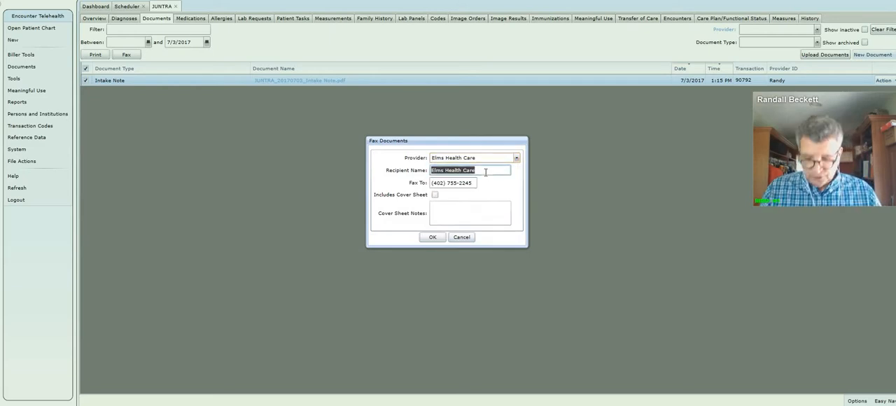
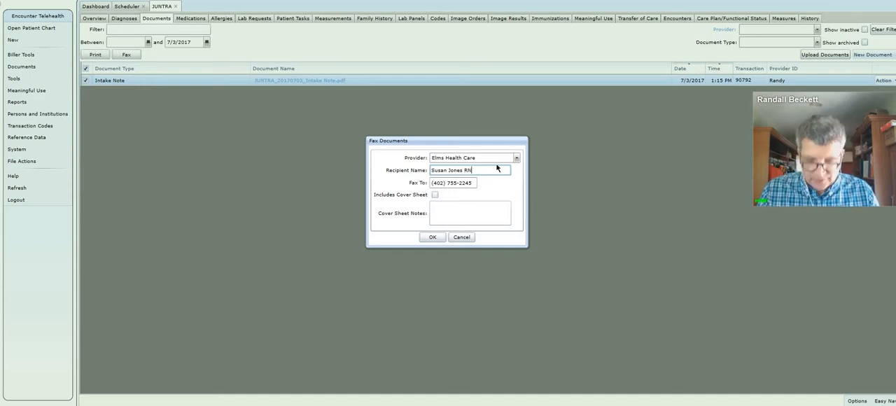
Step: Include a cover sheet with a short note thanking the recipient by first name and signed with the sender's first name
{"action": "left_click", "coordinate": [436, 196]}
{"action": "left_click", "coordinate": [445, 210]}
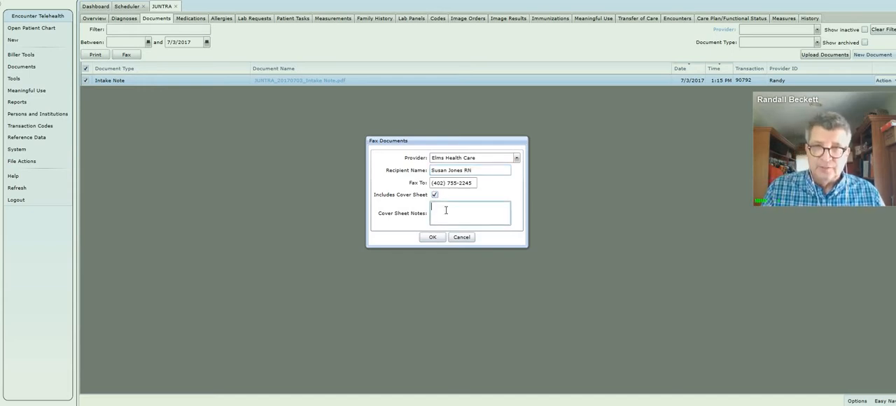
{"action": "type", "text": "Thanks"}
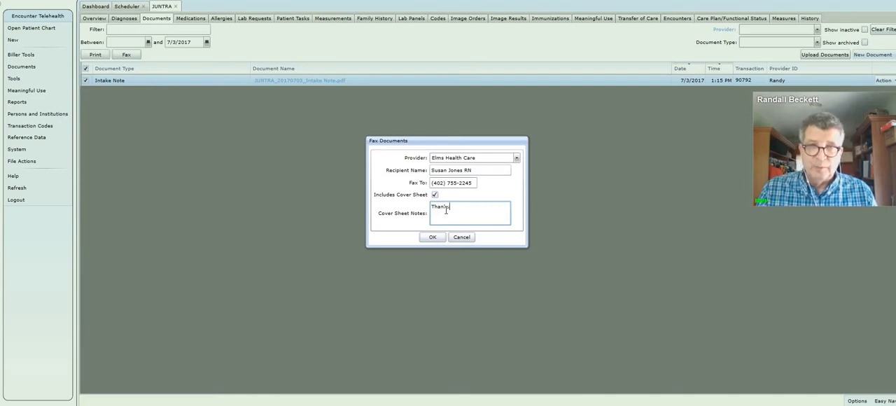
{"action": "type", "text": " Su"}
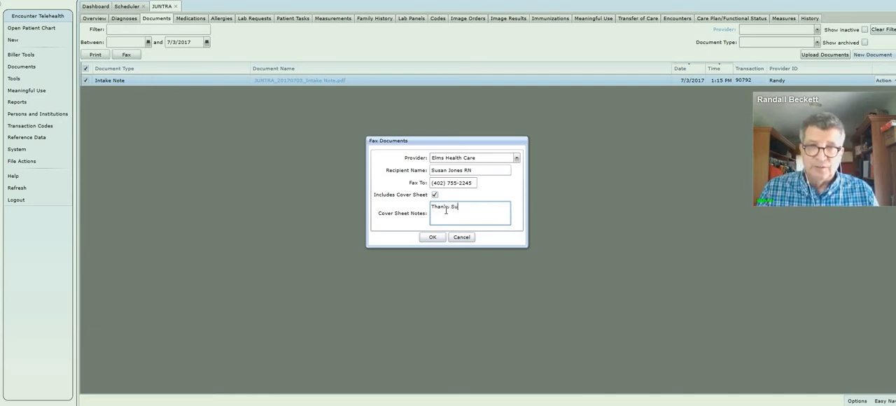
{"action": "type", "text": "suan"}
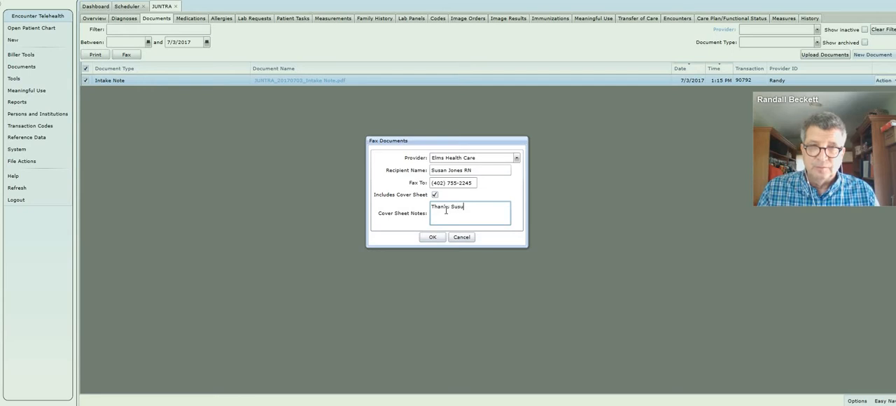
{"action": "key", "text": "BackSpace"}
{"action": "key", "text": "BackSpace"}
{"action": "key", "text": "BackSpace"}
{"action": "key", "text": "BackSpace"}
{"action": "type", "text": "sa"}
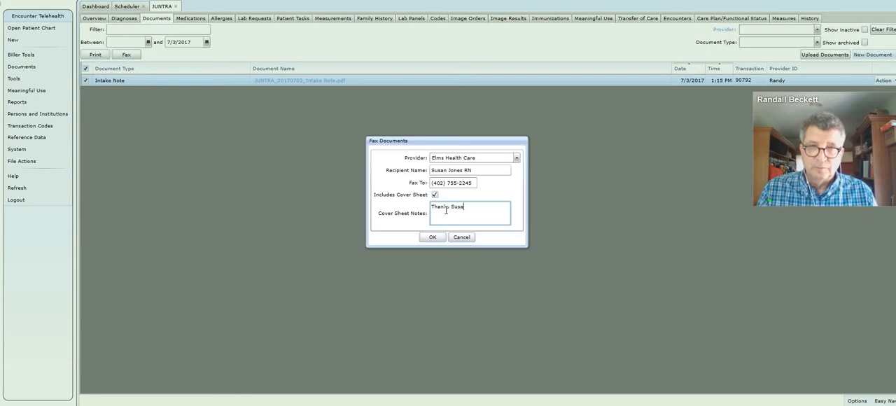
{"action": "type", "text": "n. Randy"}
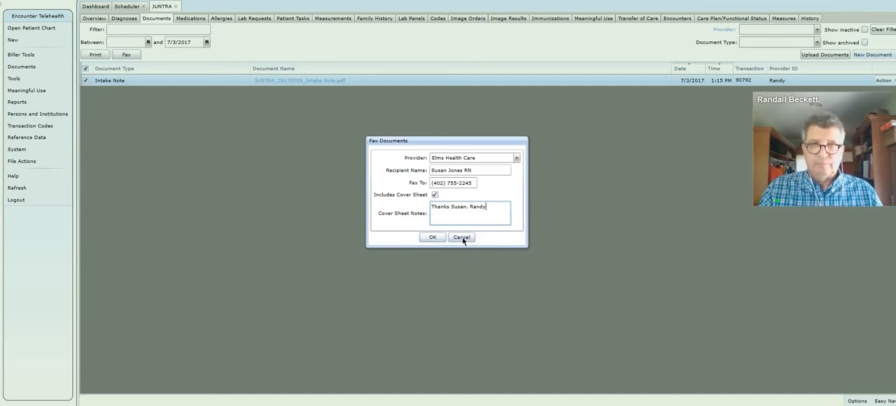
Step: Submit the fax and return to the patient chart's overview
{"action": "left_click", "coordinate": [432, 236]}
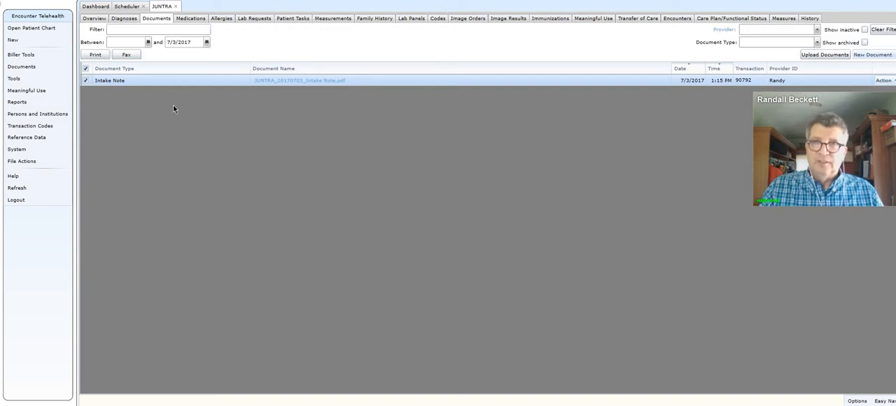
{"action": "left_click", "coordinate": [95, 19]}
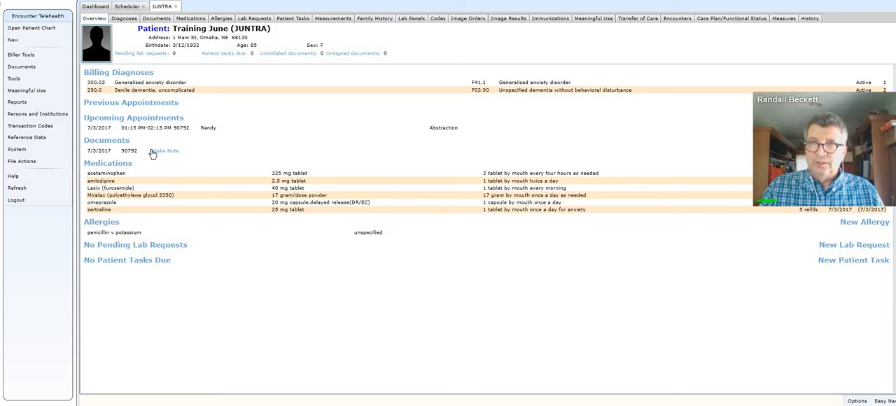